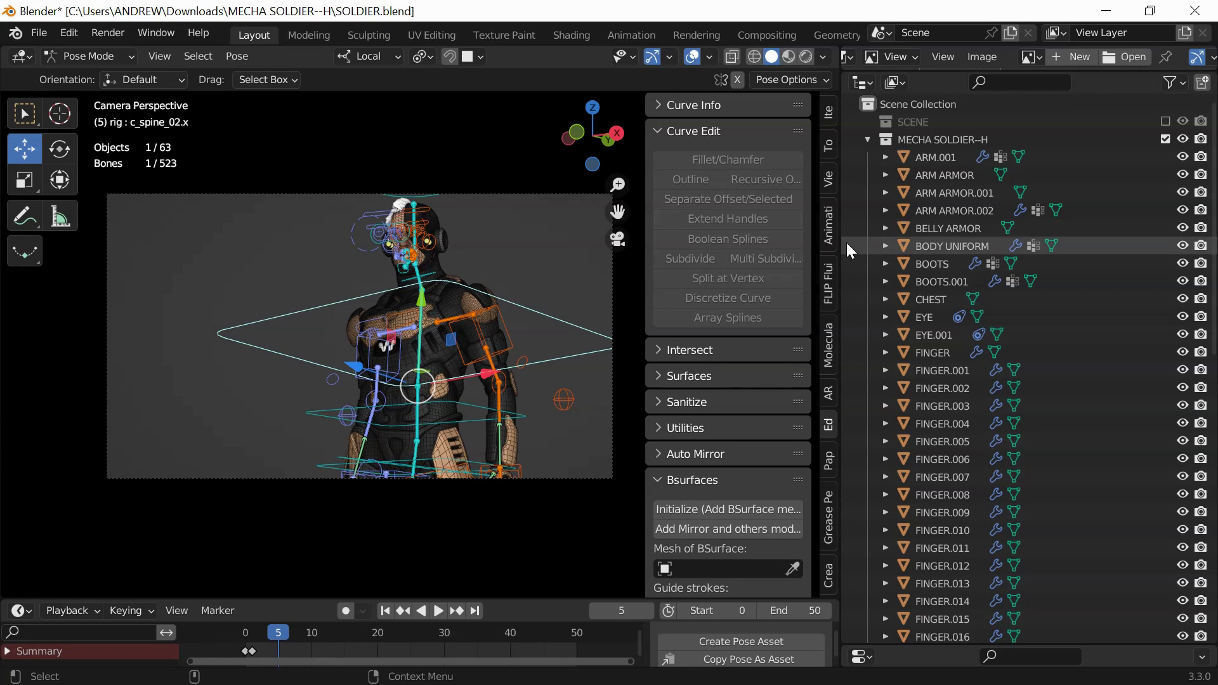
- Widen the 3D viewport and leave the camera view to show the soldier from the front
drag(836, 241, 1038, 241)
click(815, 239)
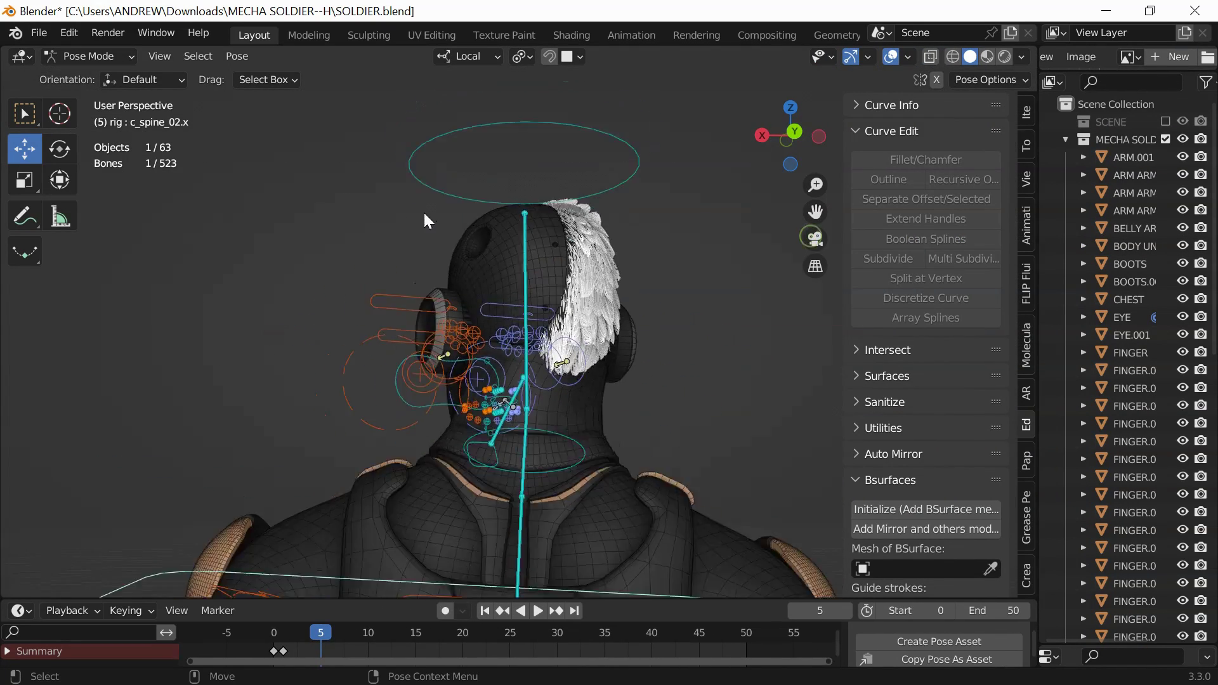
middle_drag(424, 211, 570, 534)
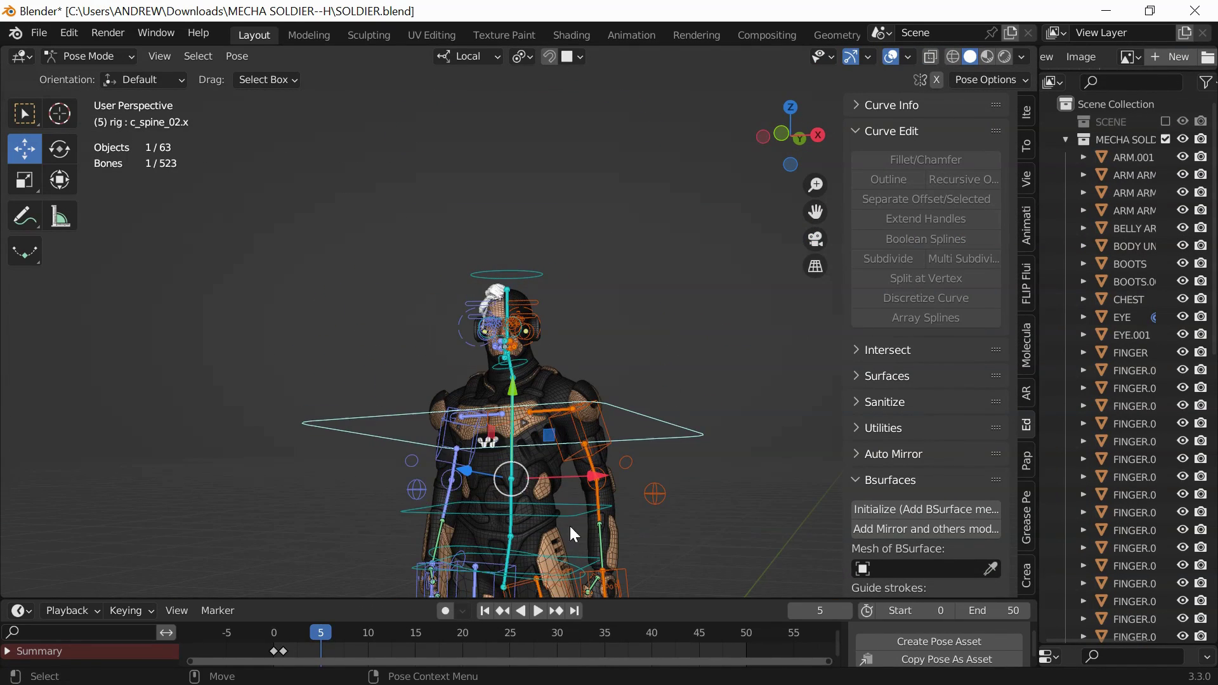
- Return the timeline to frame 0 and switch the rig from Pose Mode to Object Mode
click(485, 611)
scroll(401, 318, up, 5)
scroll(454, 210, down, 5)
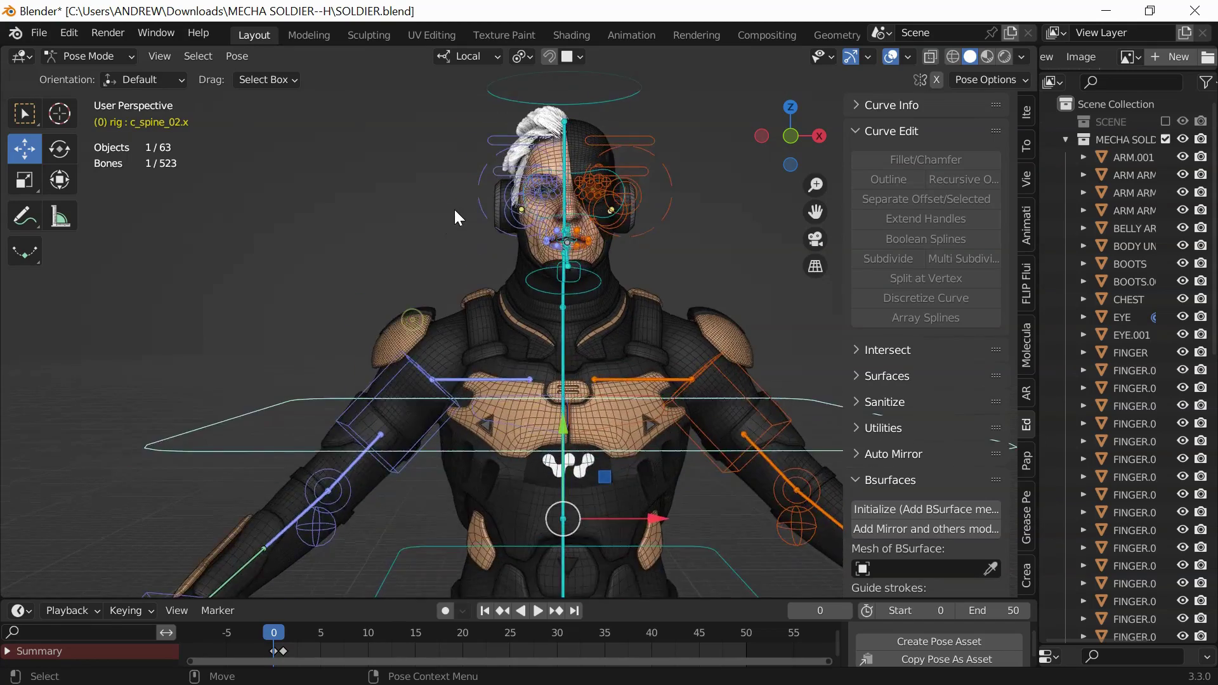
key(ctrl+Tab)
scroll(413, 366, down, 3)
shift+middle_drag(413, 366, 487, 260)
- Import the FBX motion from the WALK folder inside MIXAMO MOTIONS in E:\PROJECTS\resources\BVH FILES
click(40, 32)
mouse_move(74, 283)
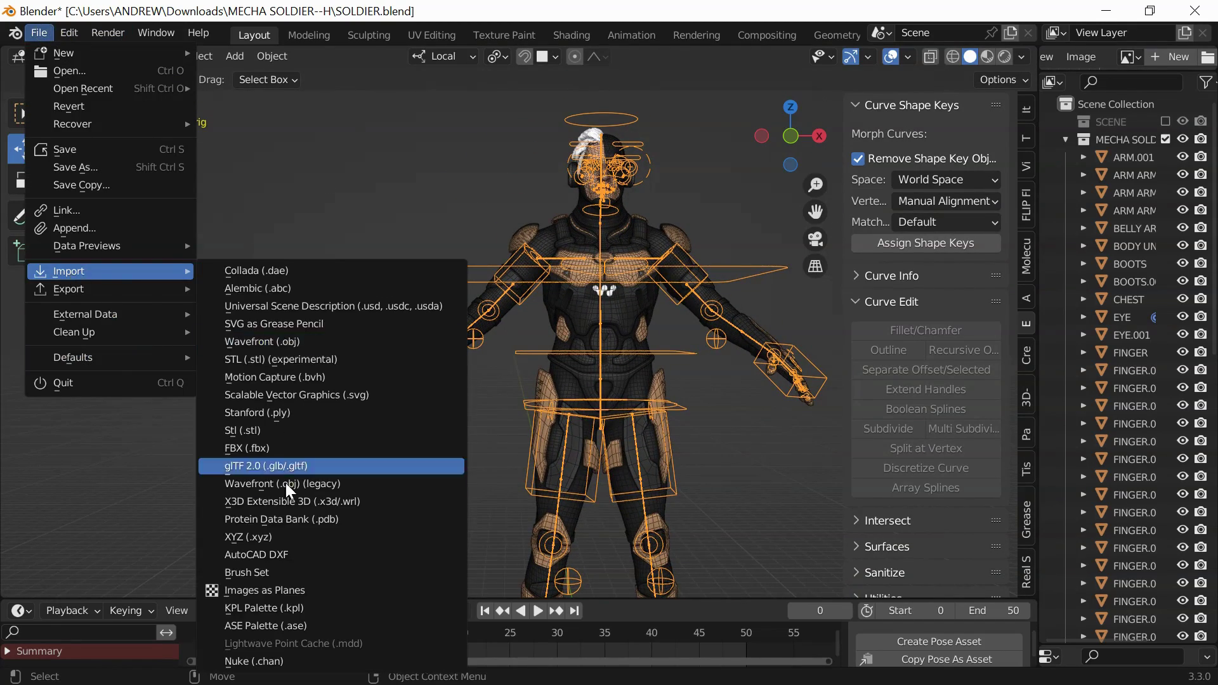
click(244, 444)
click(216, 189)
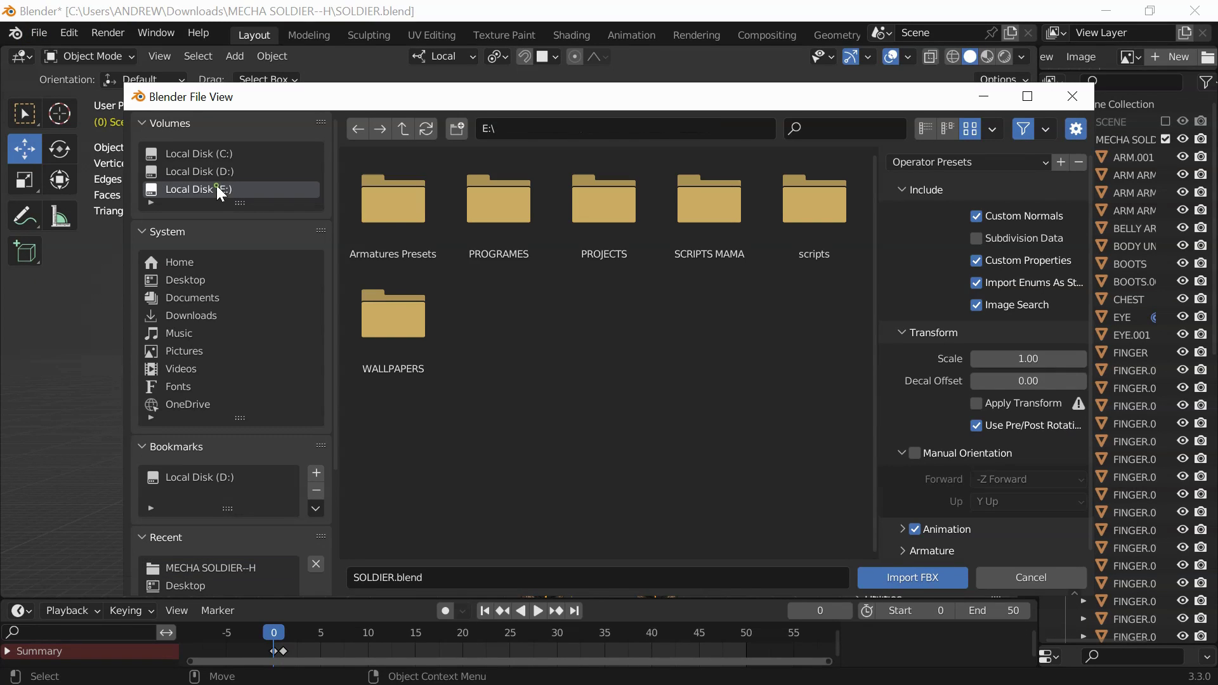
double_click(577, 203)
double_click(505, 210)
double_click(406, 208)
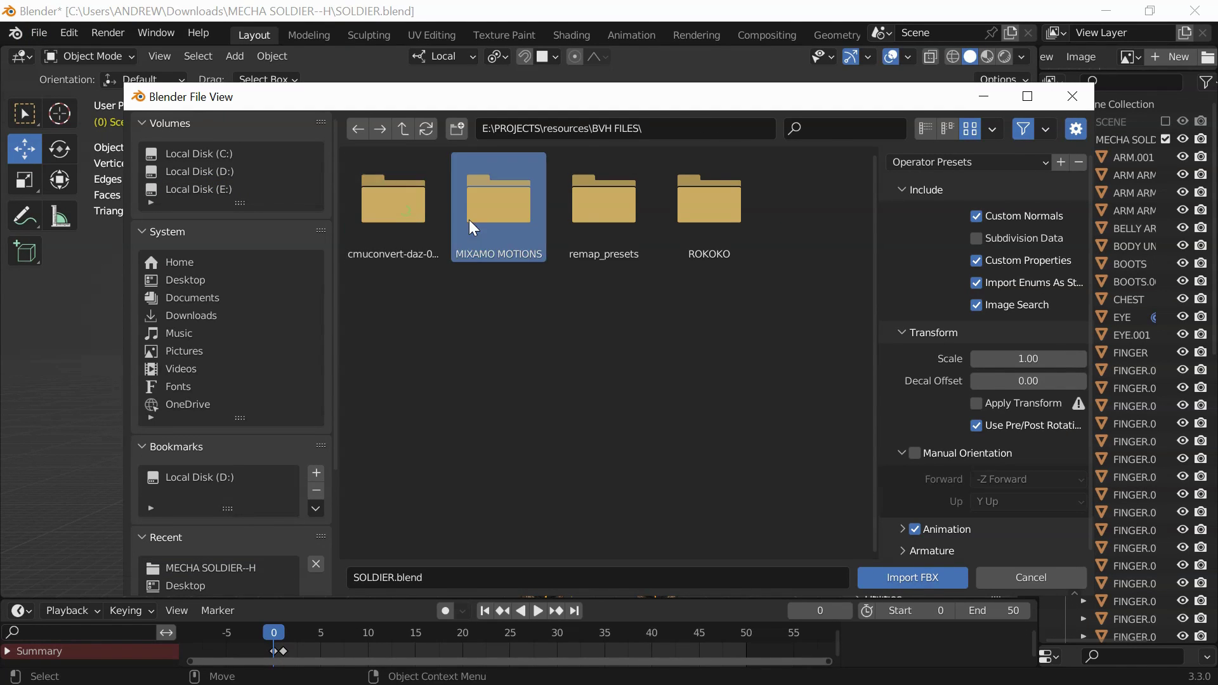
double_click(470, 219)
double_click(612, 308)
double_click(389, 318)
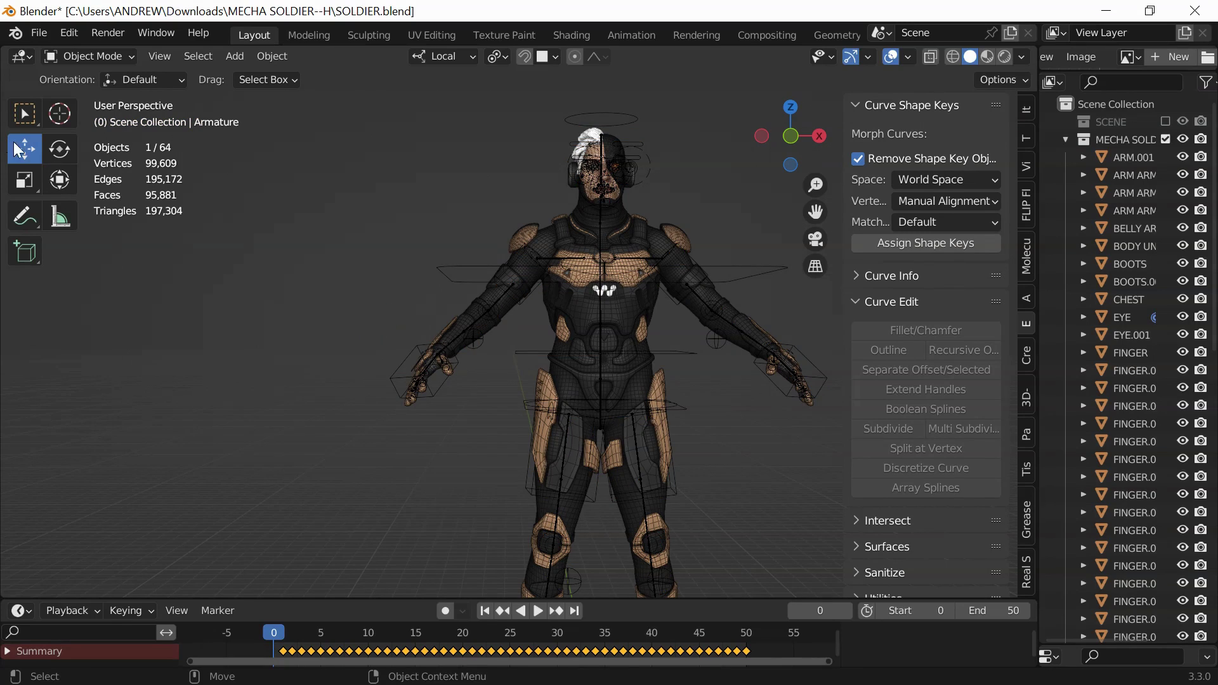
- Move the imported armature about 13.6 m along its negative X axis, clear of the soldier
scroll(269, 335, down, 4)
middle_drag(331, 335, 404, 396)
drag(657, 515, 451, 512)
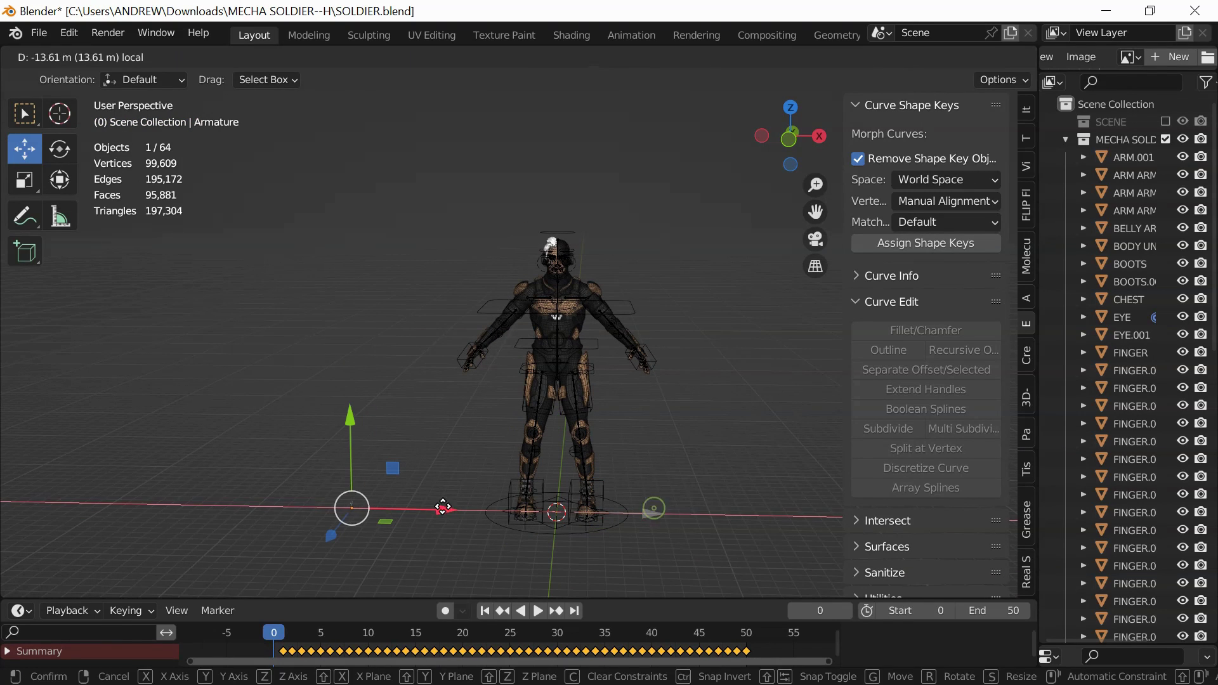
- Set the end frame of the animation range to 48
click(1004, 616)
text(4)
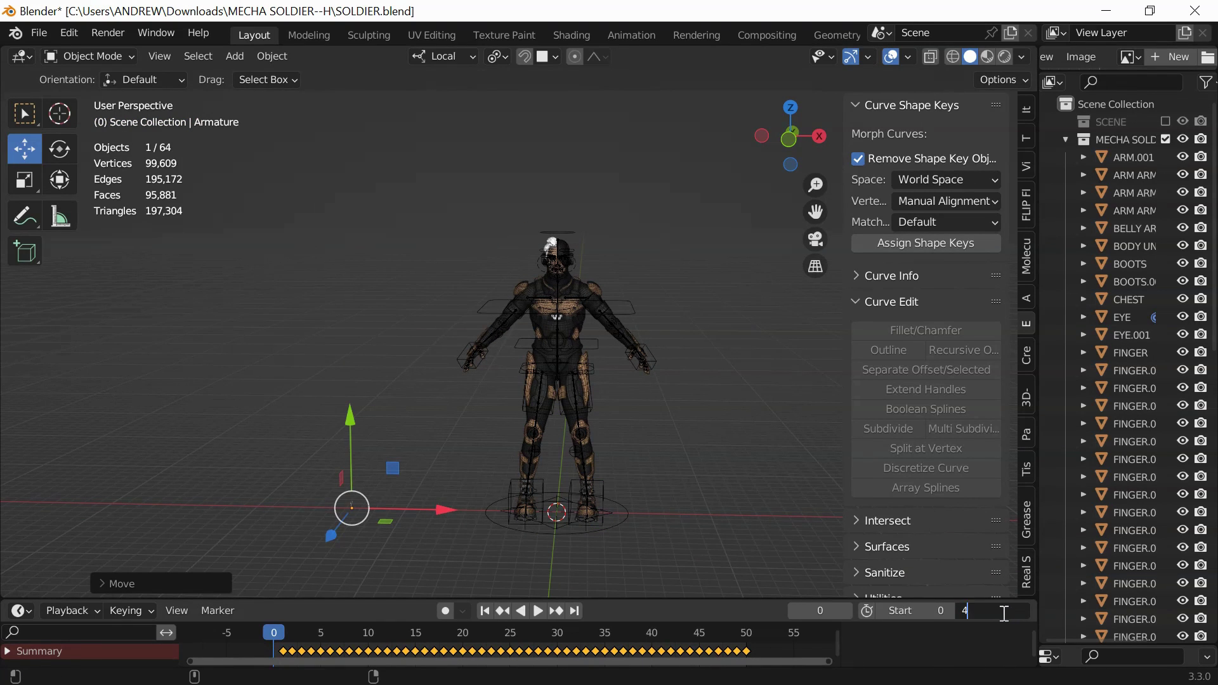
text(8)
key(Return)
- In Auto-Rig Pro Remap, assign the imported Armature as source and the soldier's rig as target
click(1026, 302)
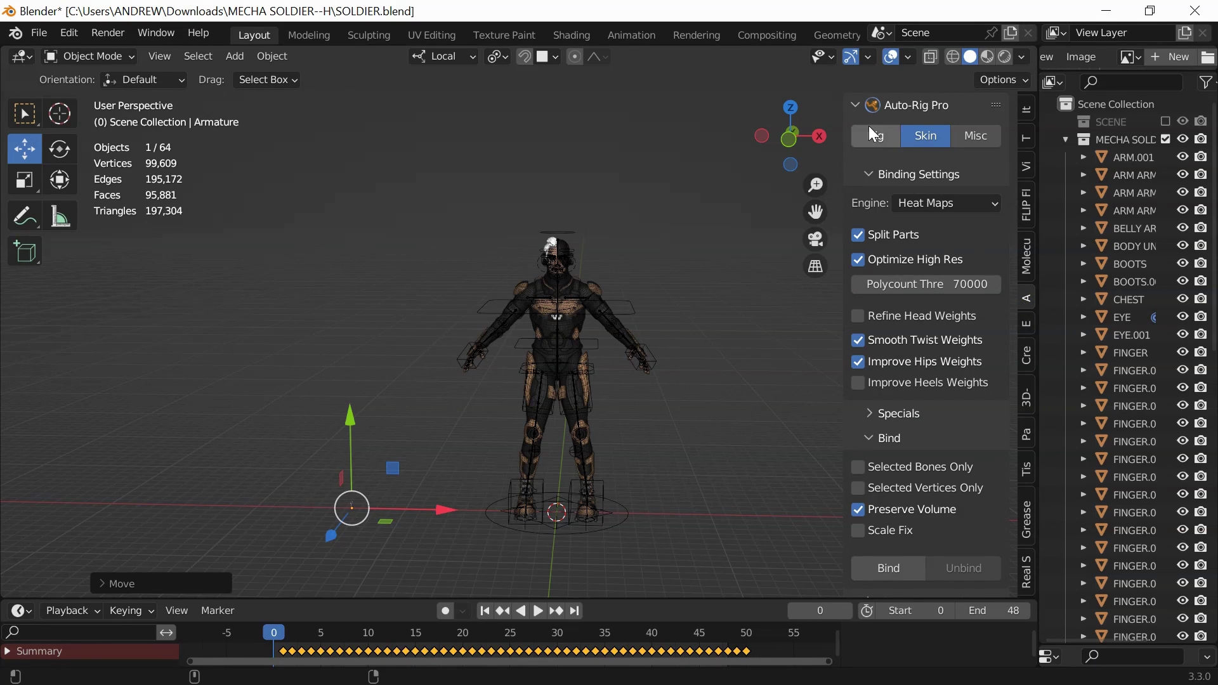
click(854, 105)
click(992, 236)
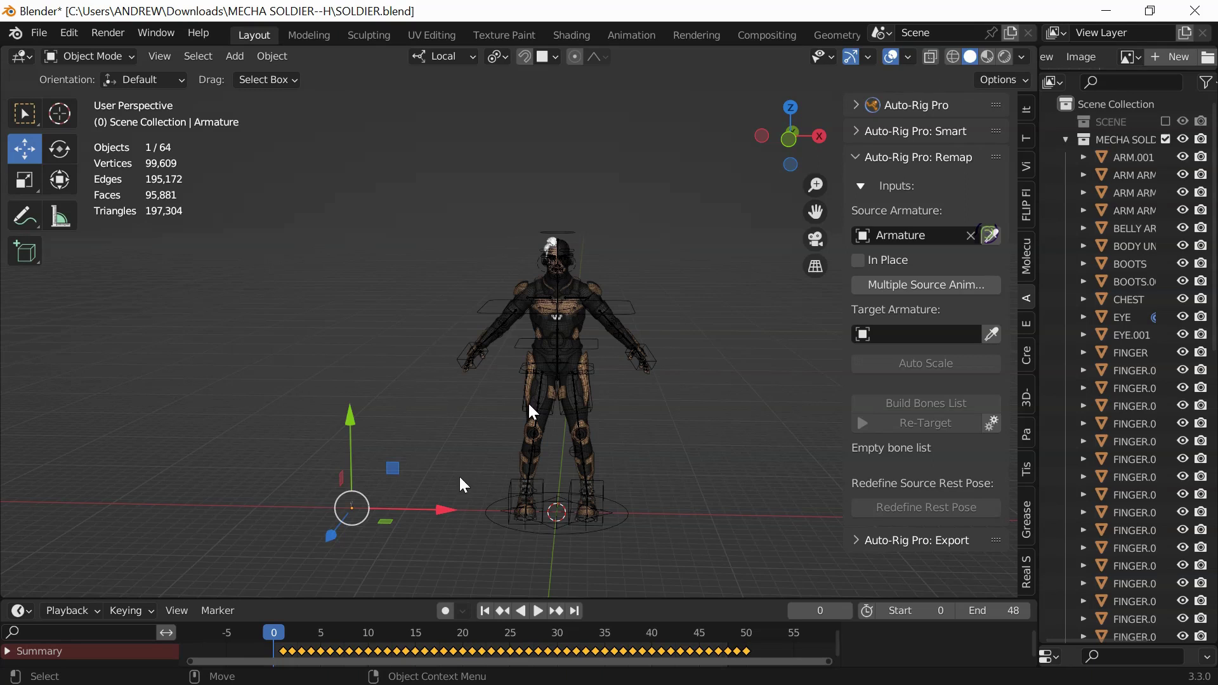
click(500, 527)
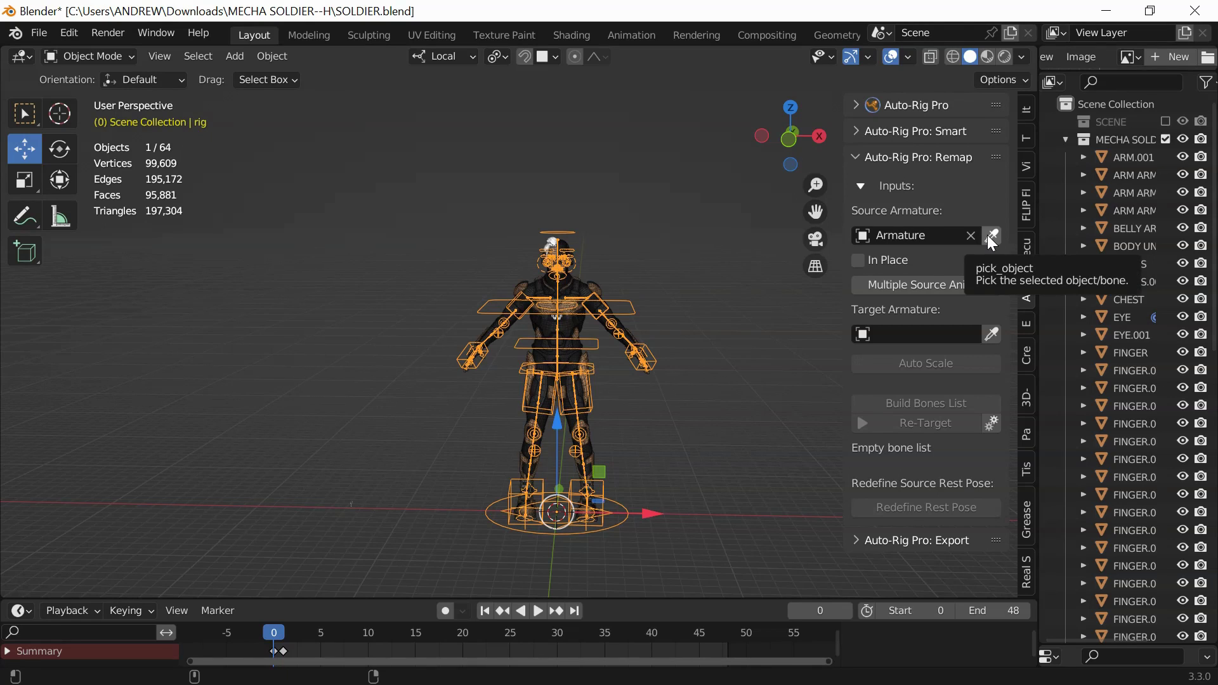
click(993, 334)
- Auto-scale the source armature to the rig and build the bones list
click(904, 367)
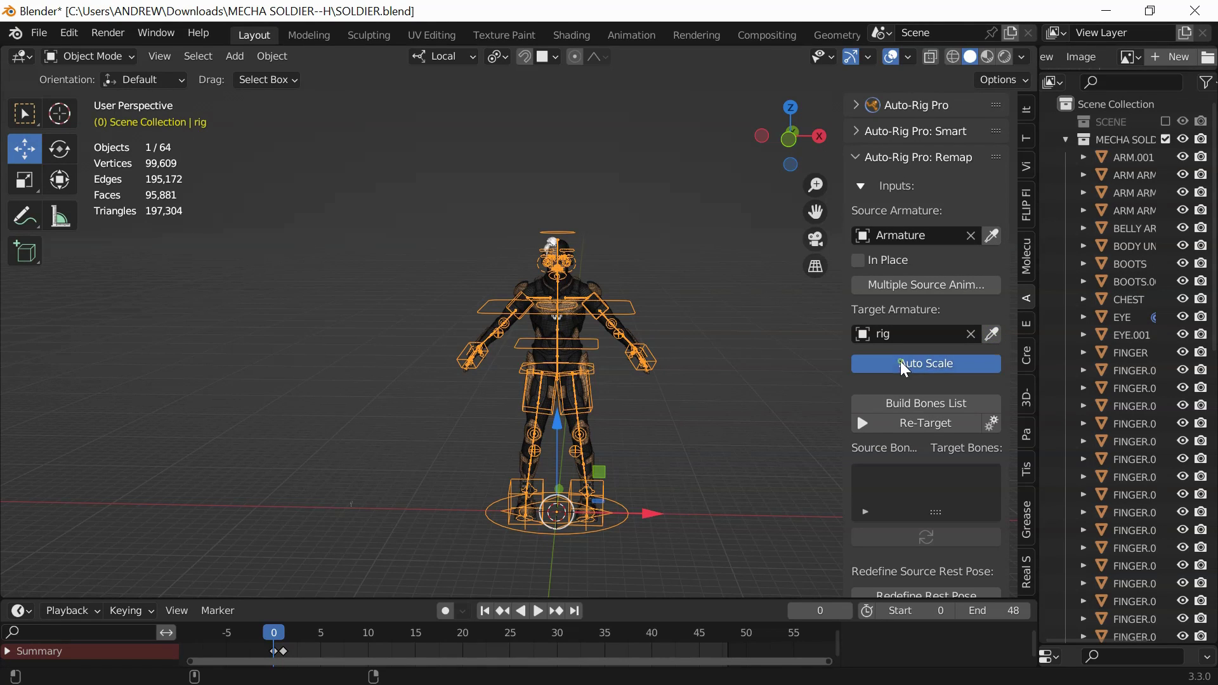
click(888, 403)
- Import the mapping preset mixamo_fbx_ik.bmap from the remap_presets folder in E:\PROJECTS\resources\BVH FILES
scroll(914, 486, down, 10)
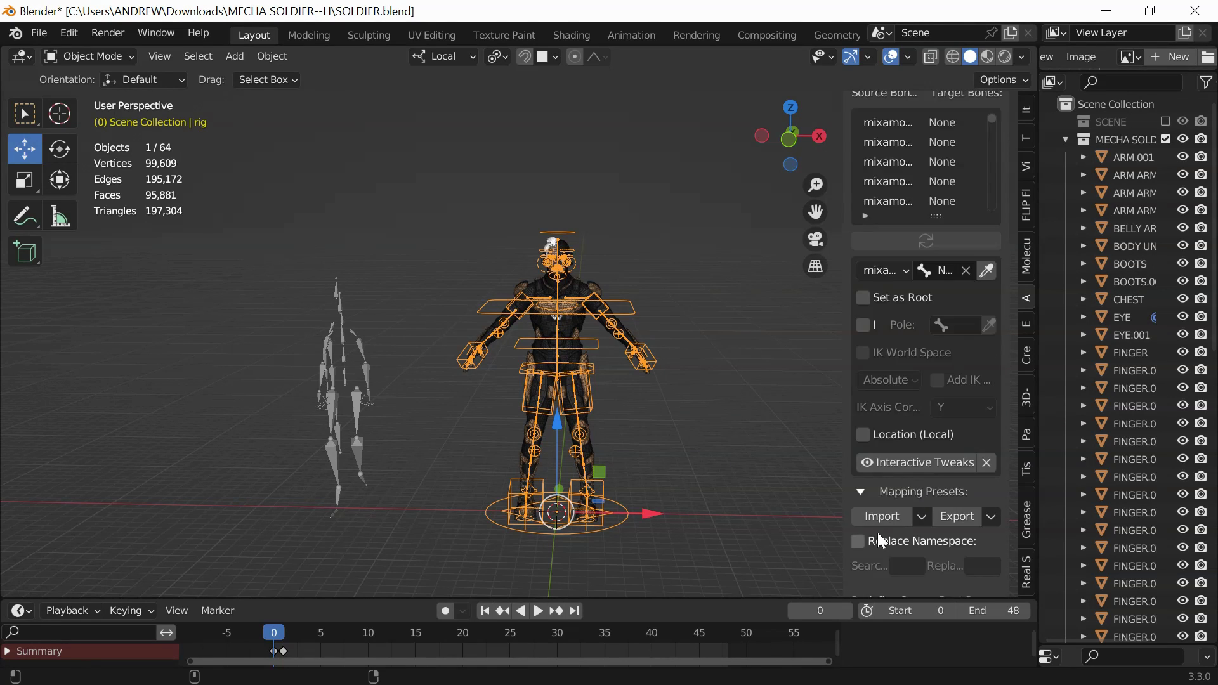
click(863, 519)
click(218, 189)
click(587, 216)
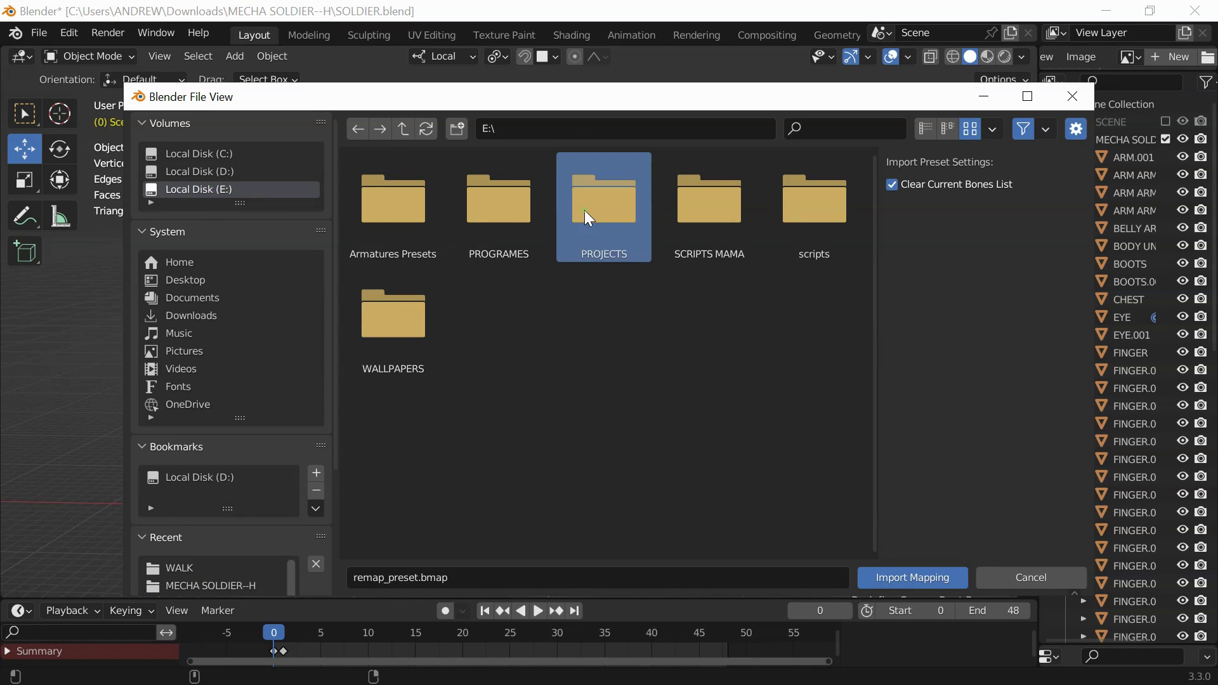
double_click(584, 210)
double_click(520, 207)
double_click(380, 204)
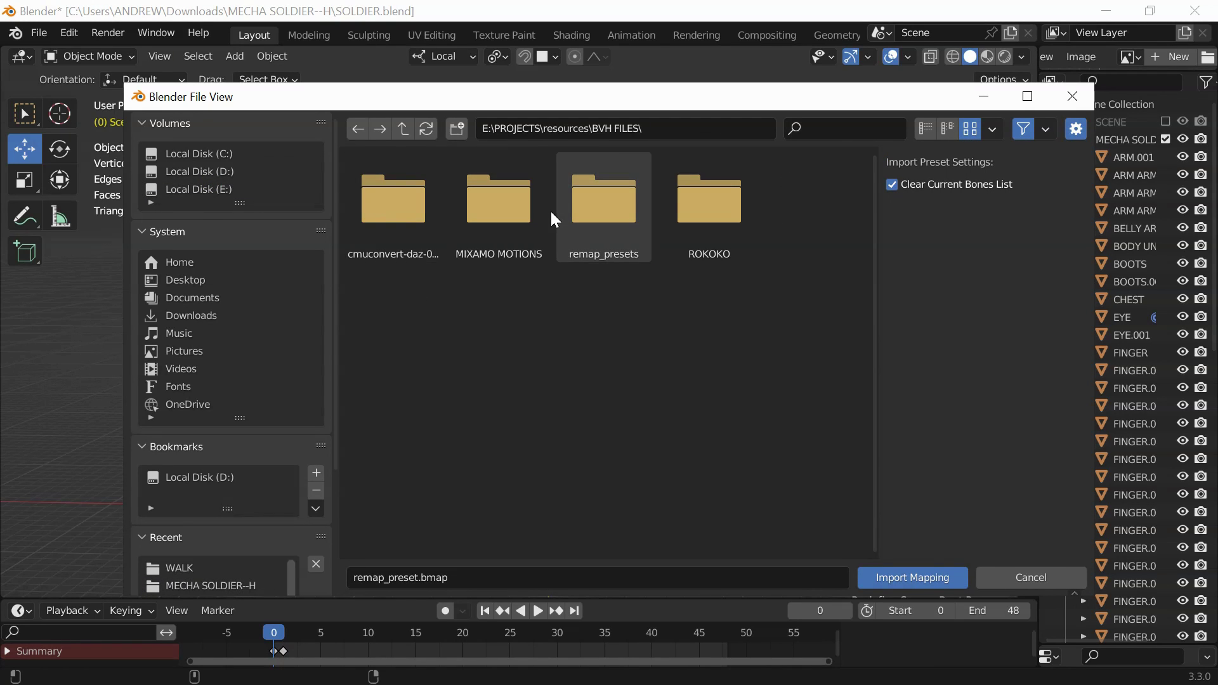
double_click(596, 214)
click(591, 216)
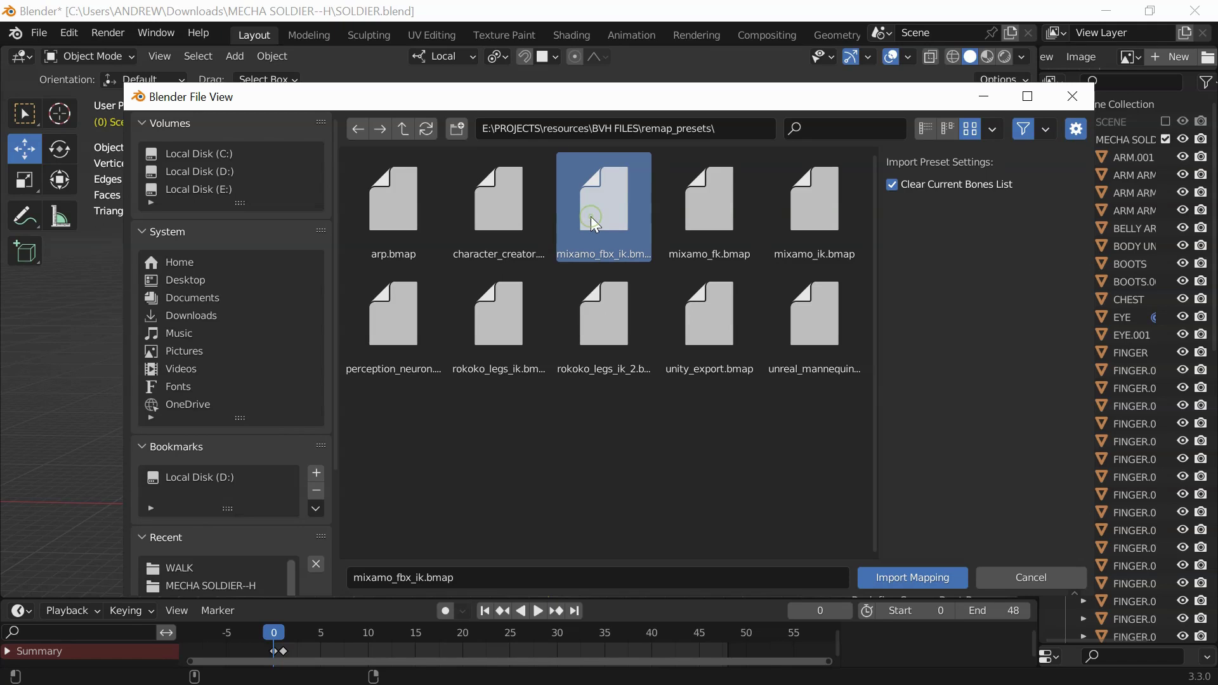
double_click(591, 216)
- In Pose Mode, assign the c_root_master.x control as the target bone of the current mapping entry and set it as root
key(ctrl+Tab)
scroll(508, 331, up, 6)
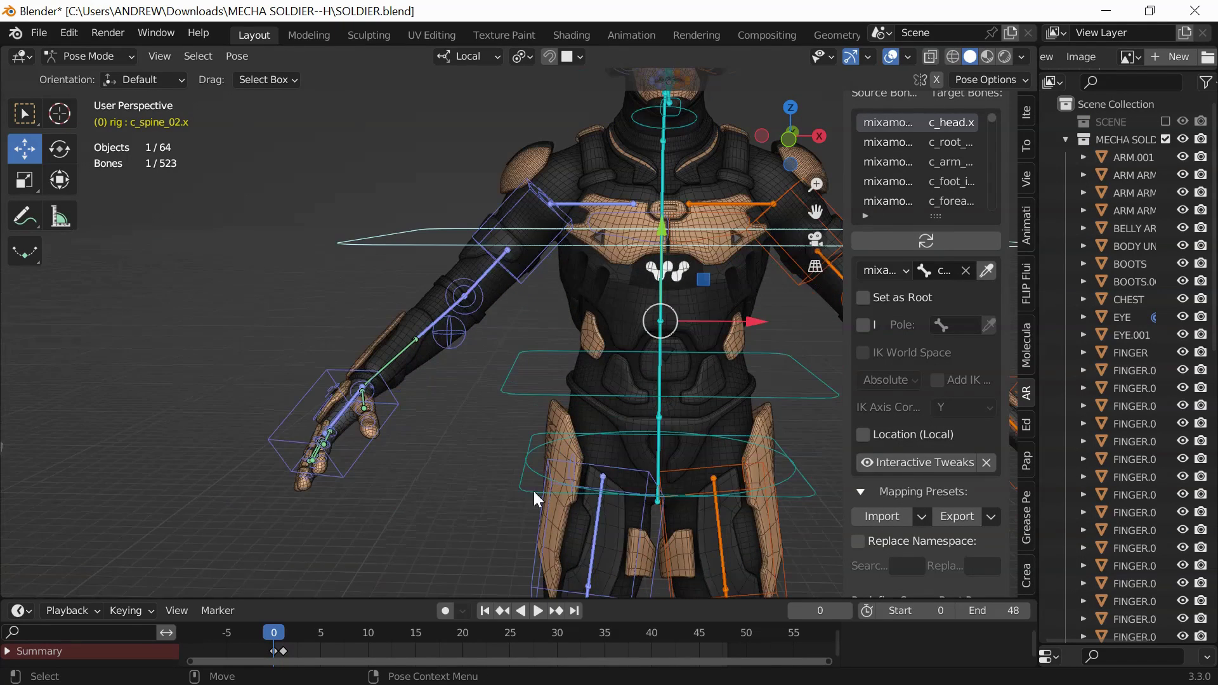
click(526, 485)
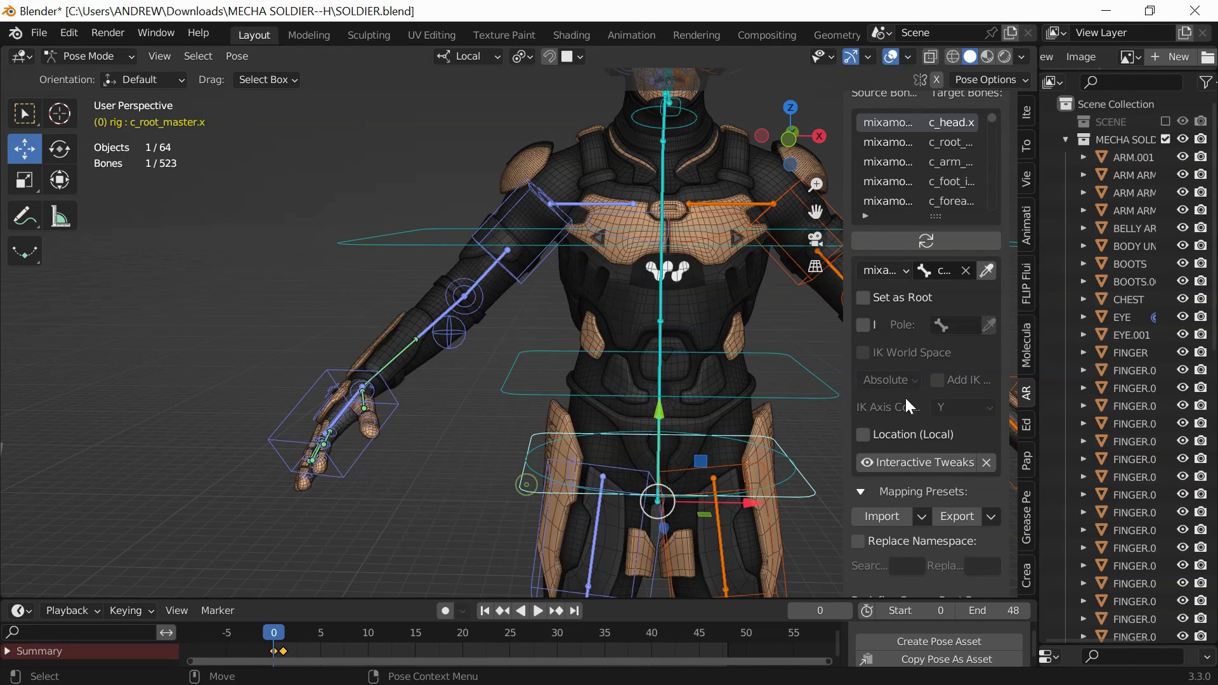
click(987, 270)
click(864, 298)
- Re-target the source motion onto the soldier's rig for frames 1 to 50 with linear keyframe interpolation
scroll(957, 390, up, 5)
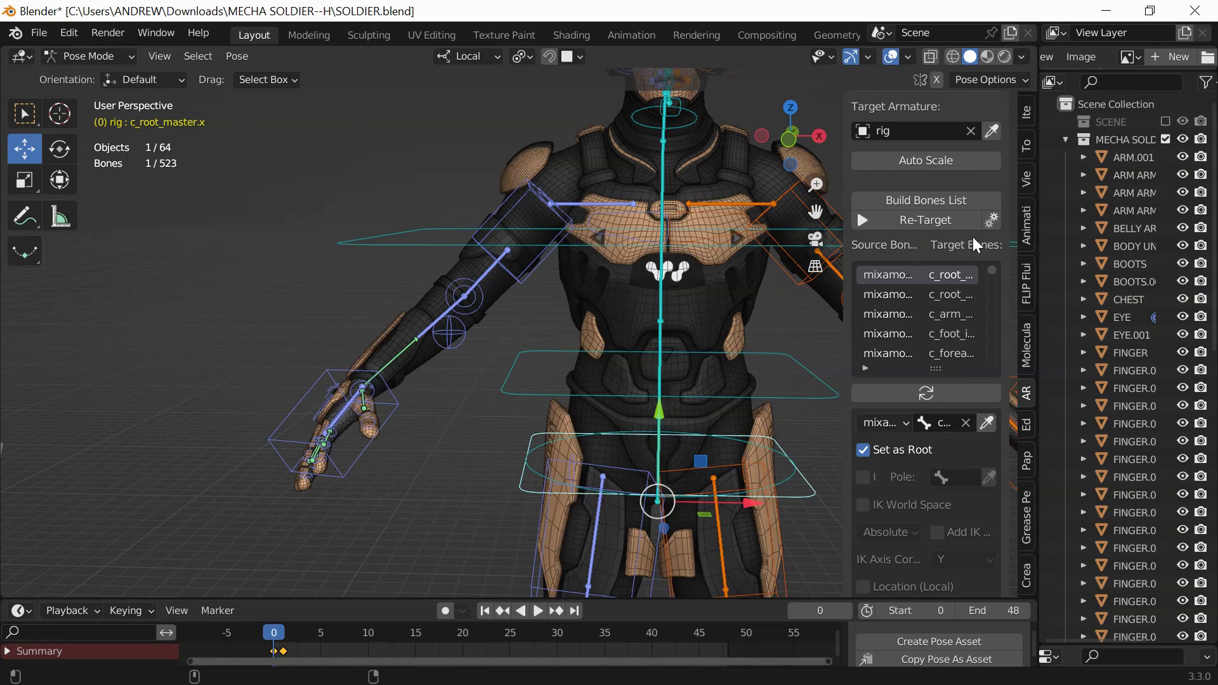
click(920, 222)
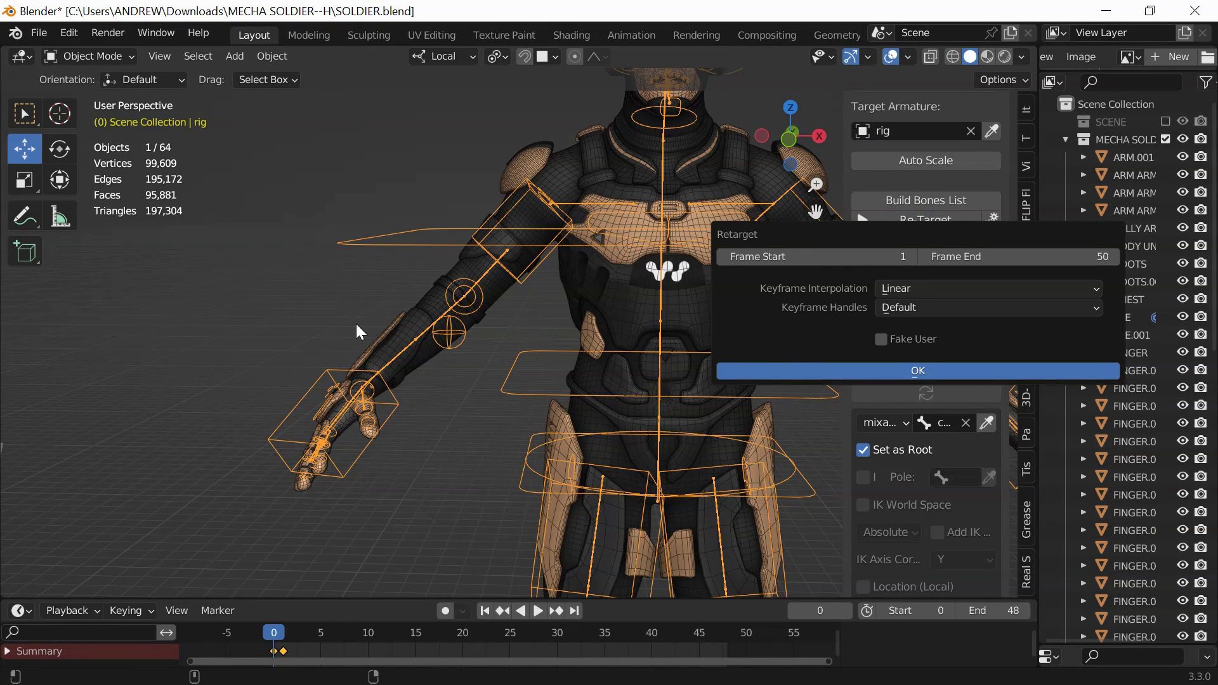
scroll(403, 294, down, 2)
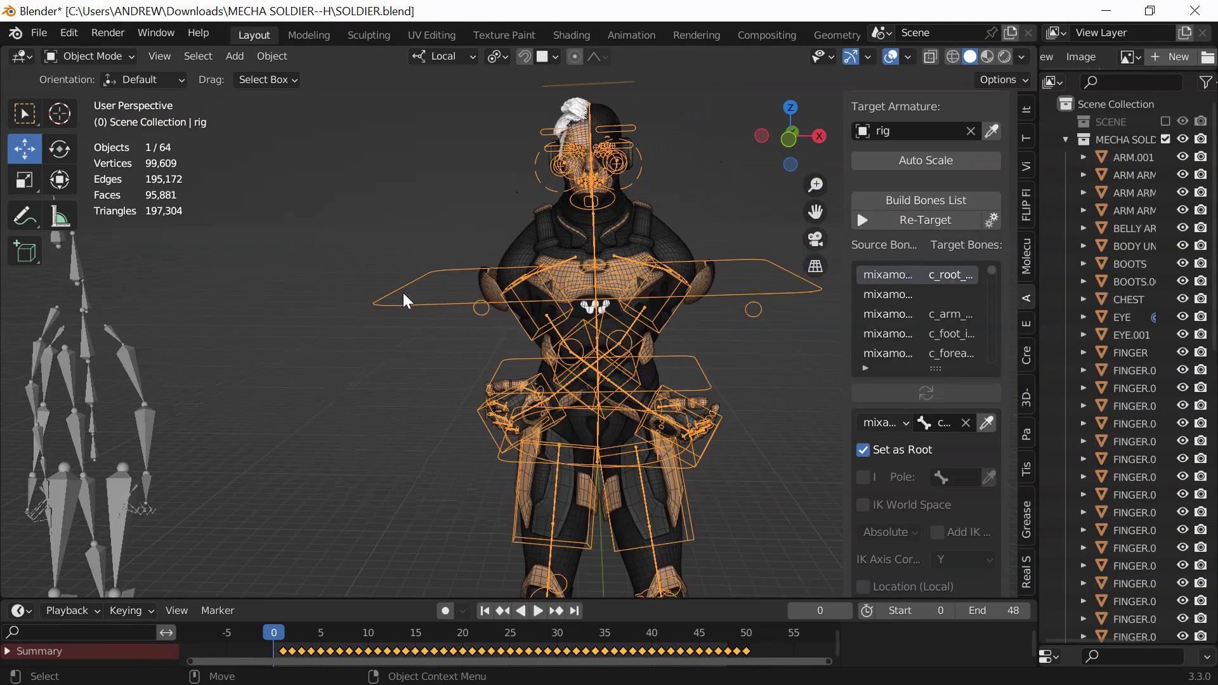
- In Pose Mode, clear the transforms of both shoulder controls, c_shoulder.r and c_shoulder.l
key(ctrl+Tab)
scroll(495, 279, up, 8)
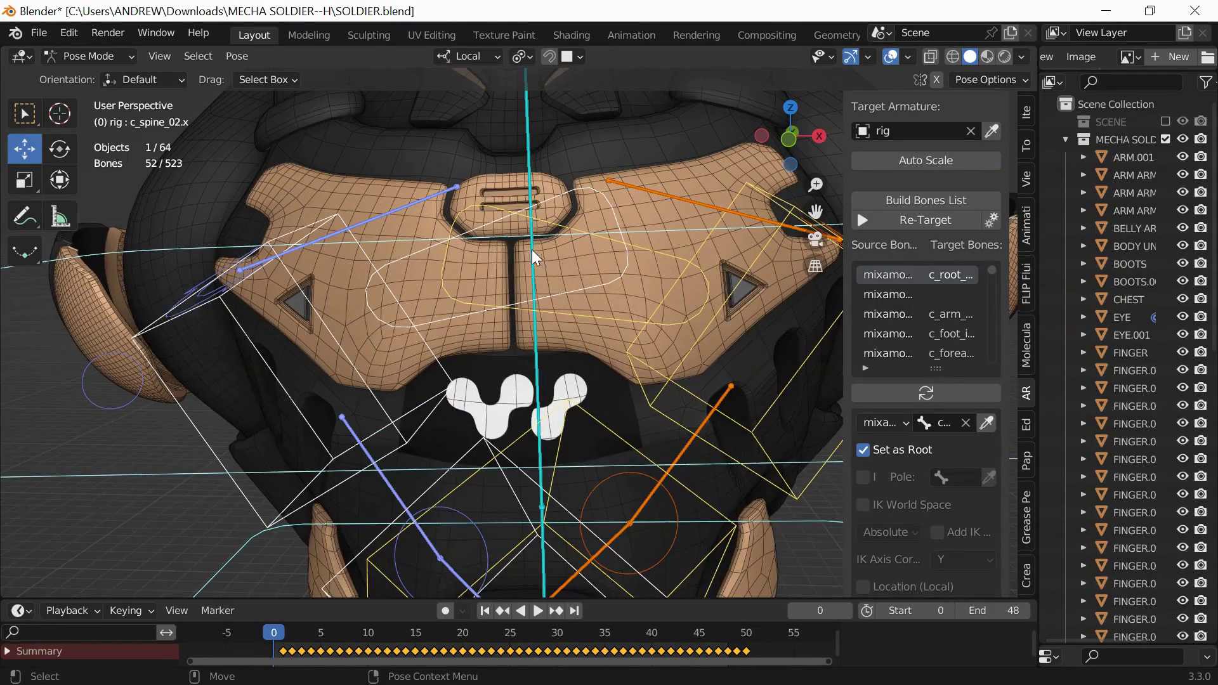
click(575, 295)
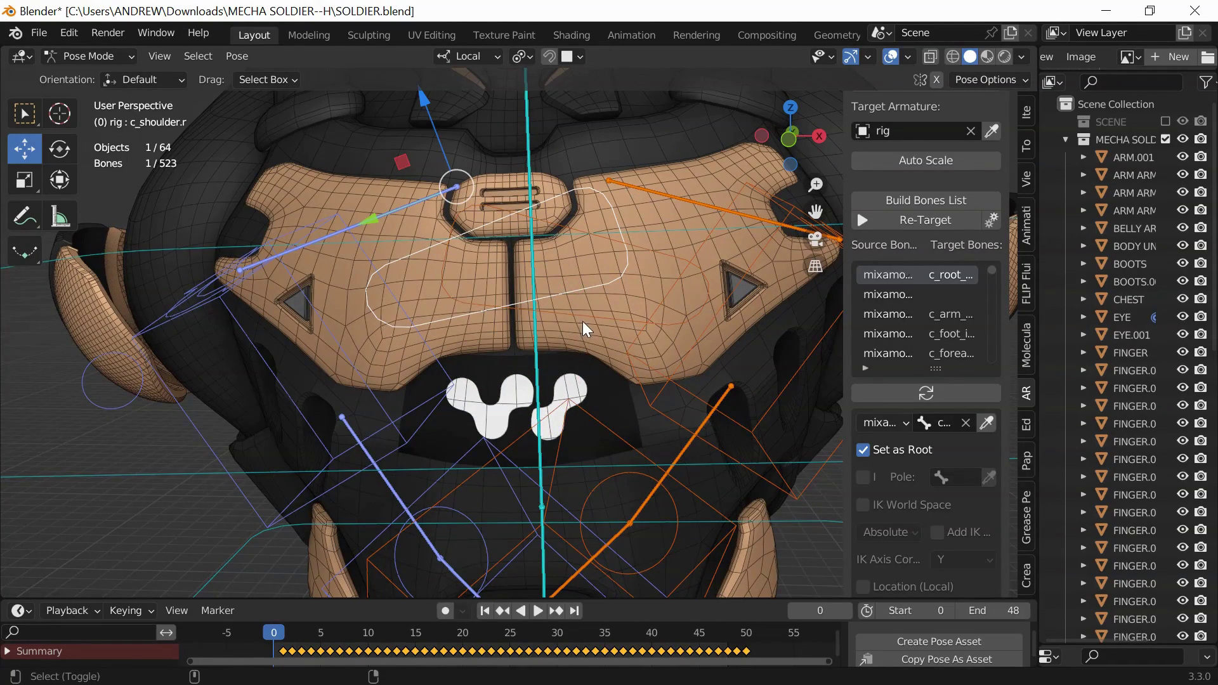
shift+click(583, 322)
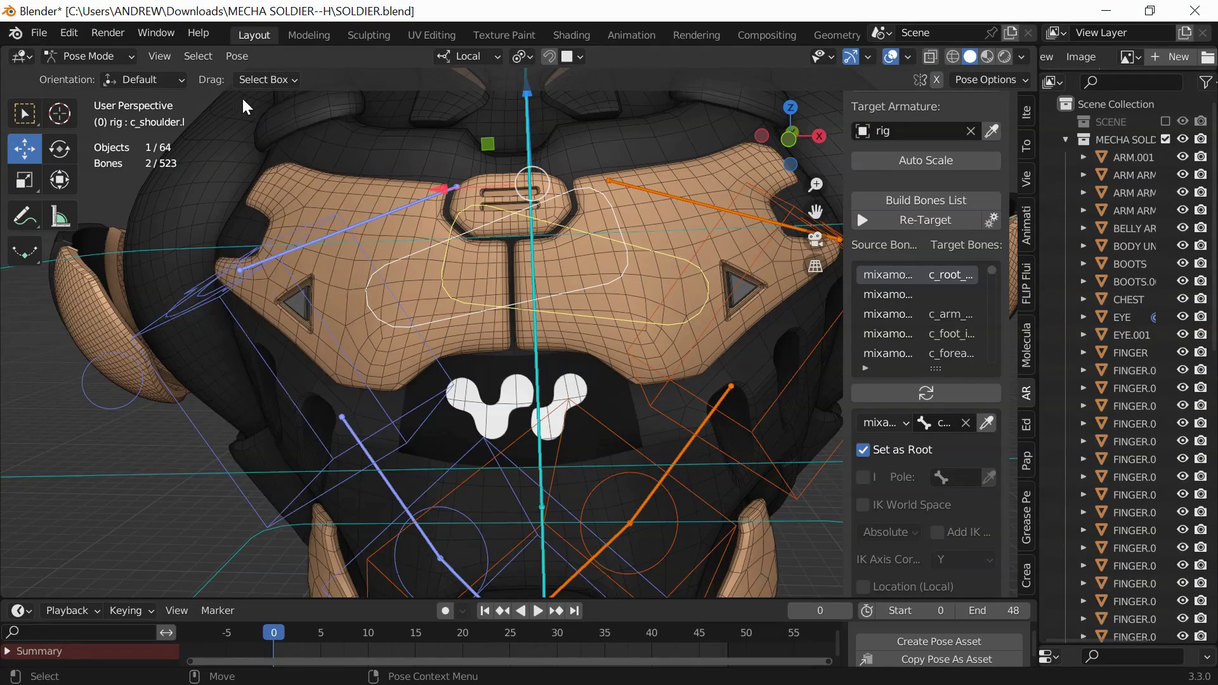
click(237, 56)
click(457, 98)
scroll(496, 209, down, 8)
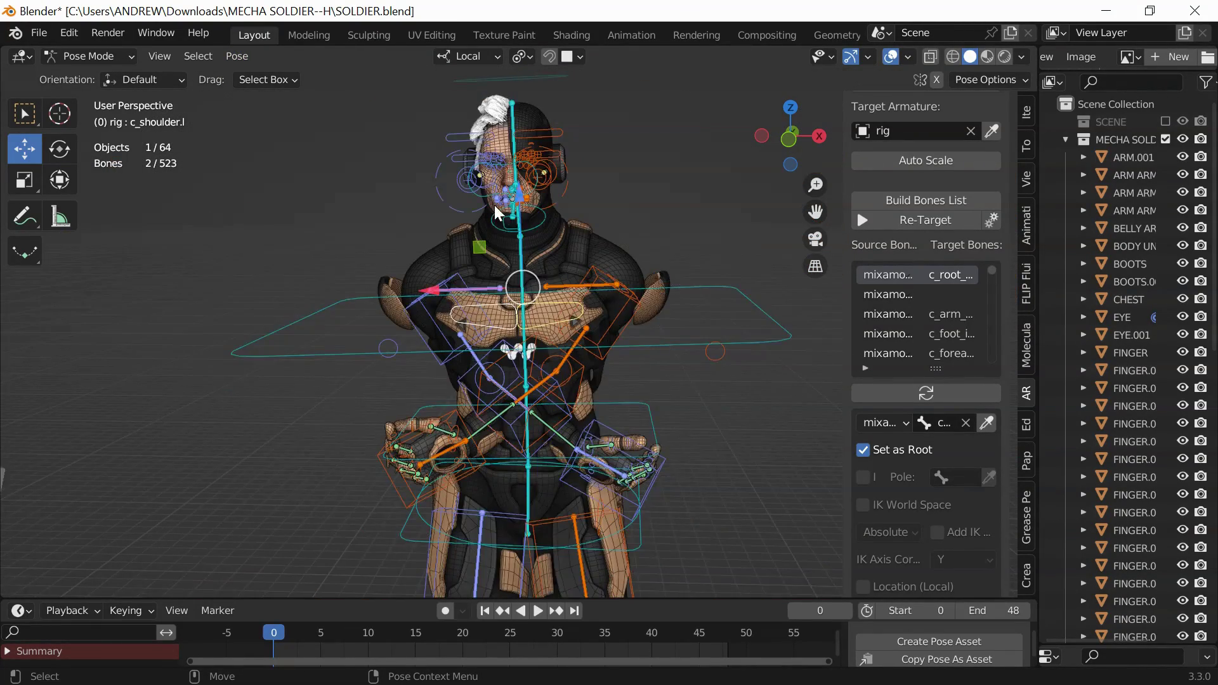
- Pick the left upper arm control c_arm_fk.l as the target bone of the current mapping entry
scroll(496, 209, up, 2)
click(662, 326)
scroll(730, 355, down, 1)
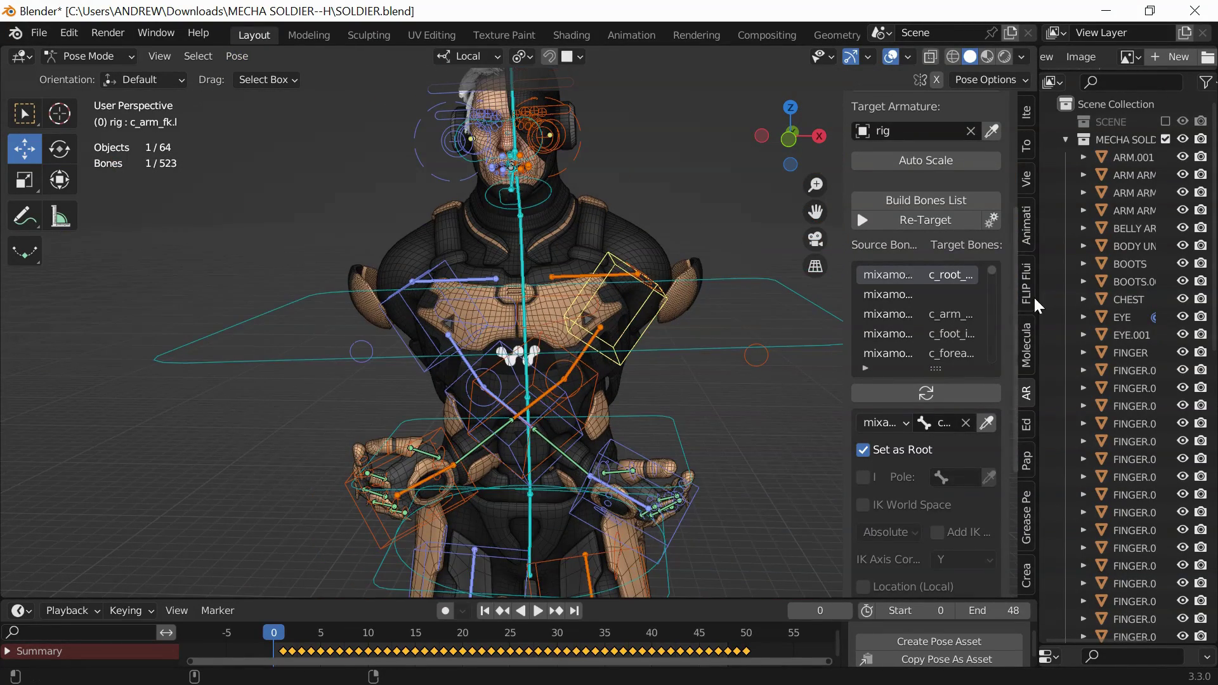
click(986, 422)
- Turn on Interactive Tweaks and rotate c_arm_fk.l outward about X in 10° increments, with one increment back
scroll(975, 420, down, 5)
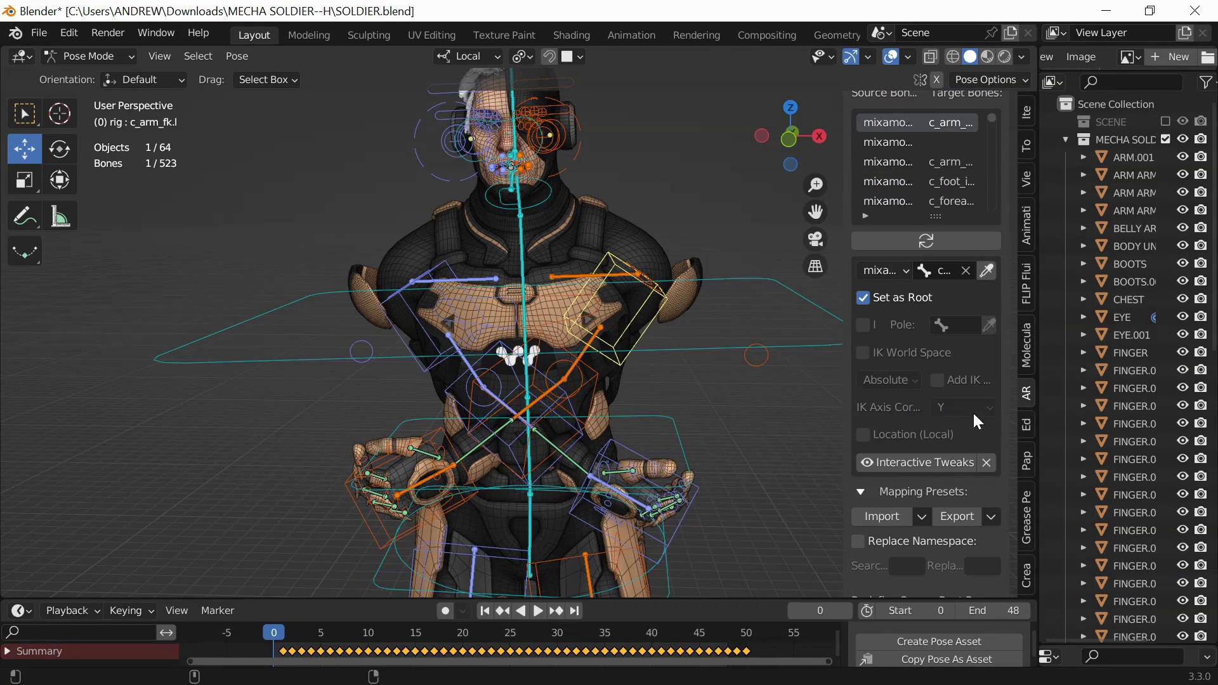
click(918, 463)
scroll(917, 464, down, 3)
click(868, 433)
click(868, 433)
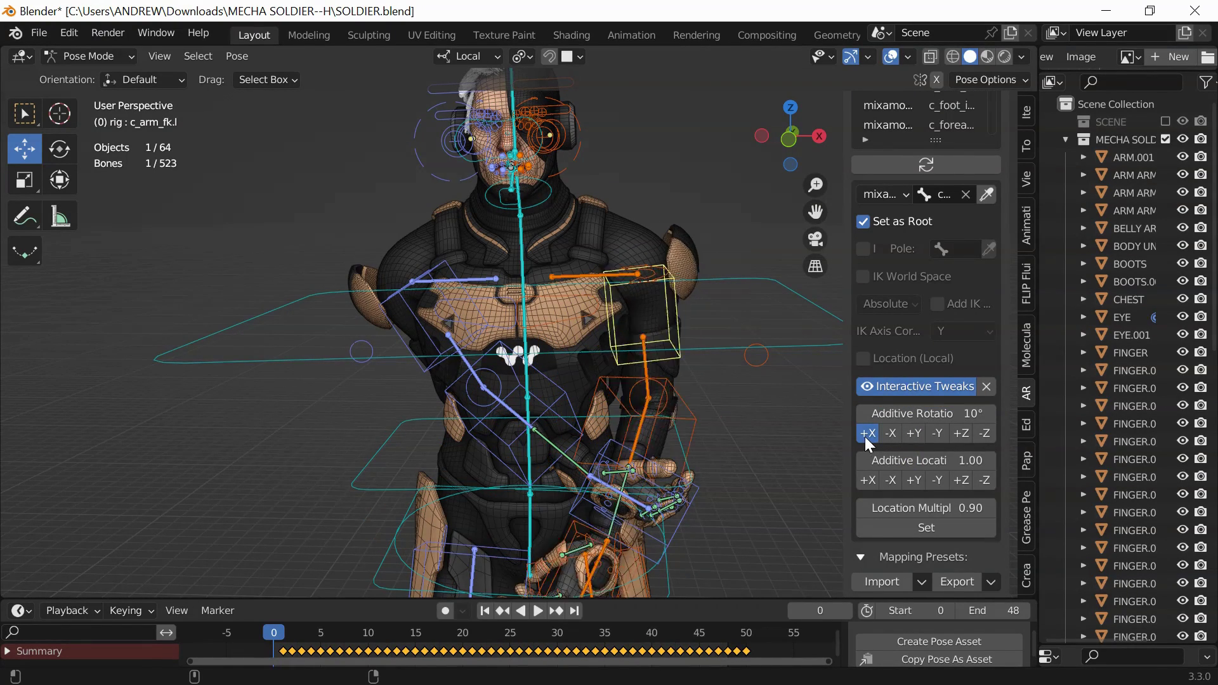
click(868, 434)
click(890, 434)
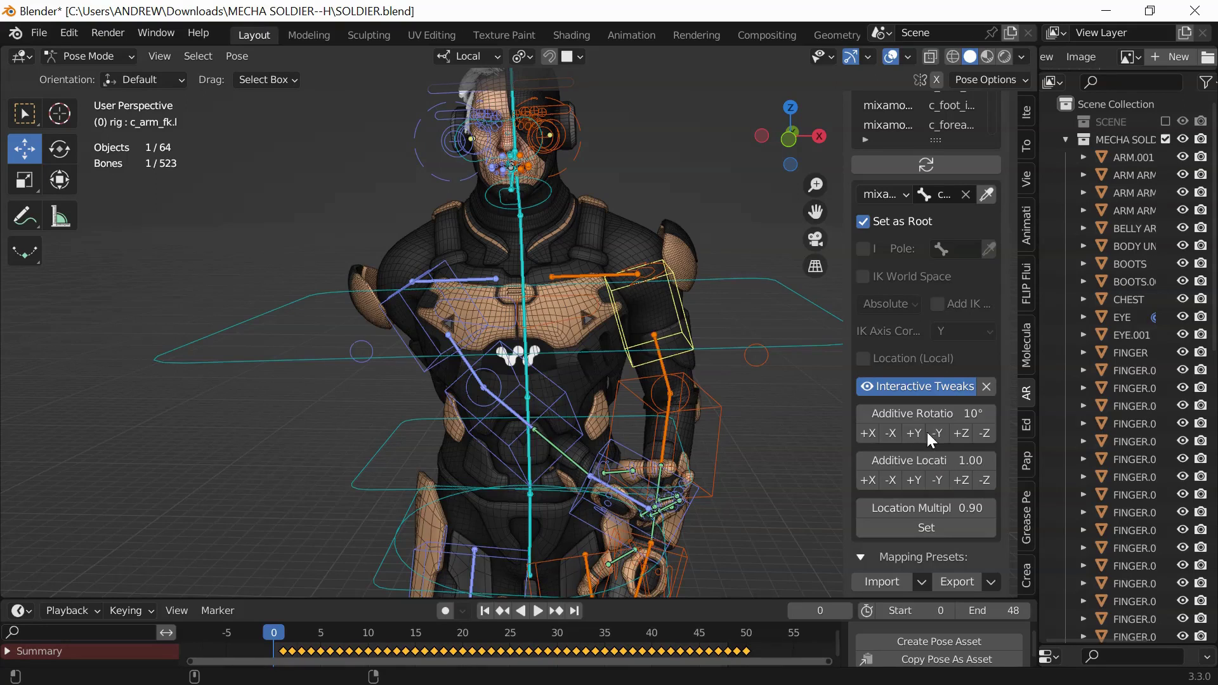
- Set the additive rotation to 7° and rotate the right upper arm control c_arm_fk.r repeatedly in +X, finishing with one increment in -X
click(946, 416)
text(7)
key(Return)
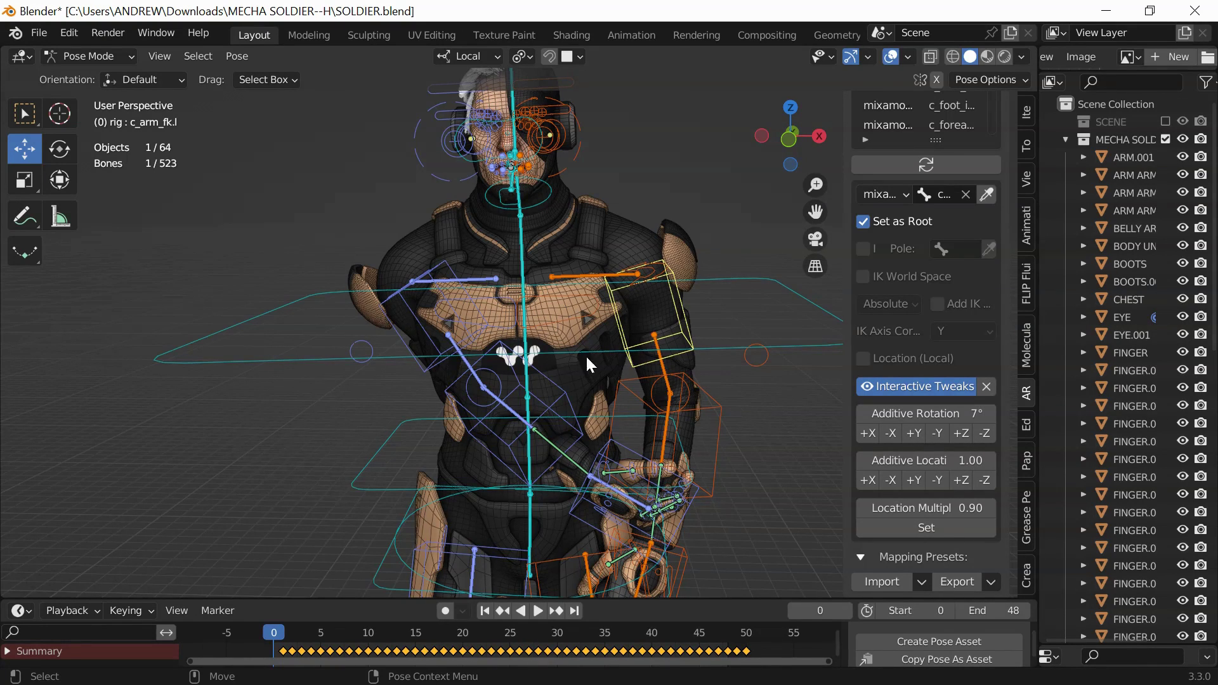
click(418, 341)
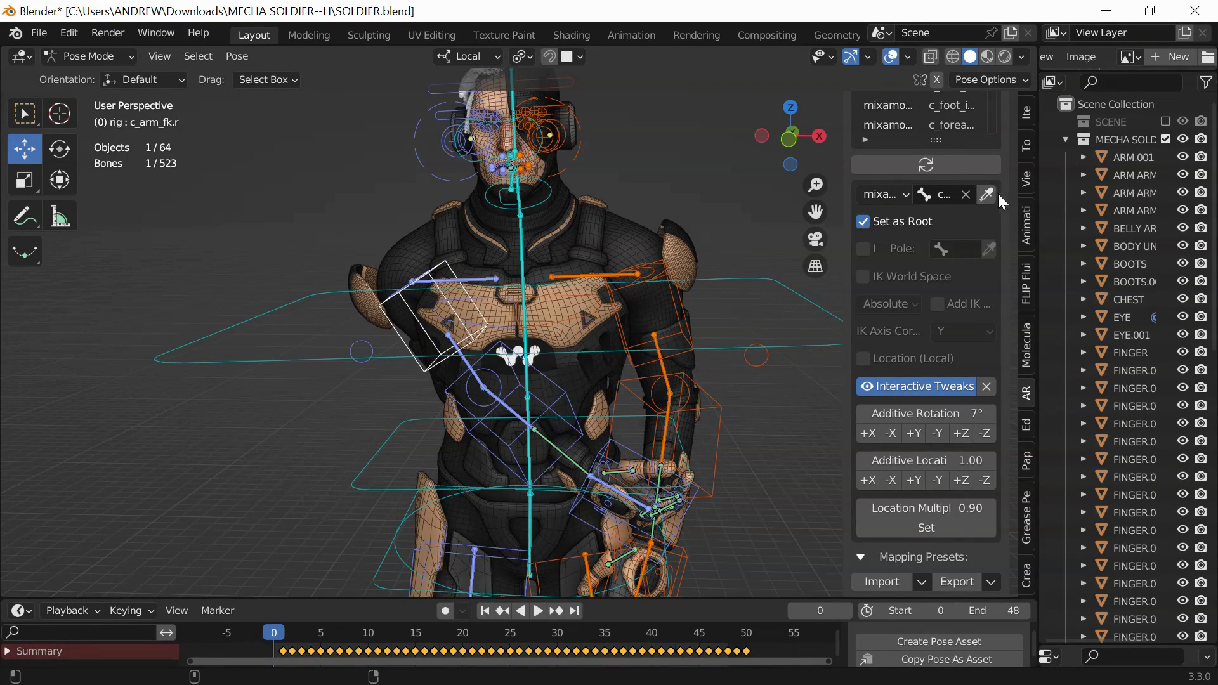
click(867, 435)
click(867, 435)
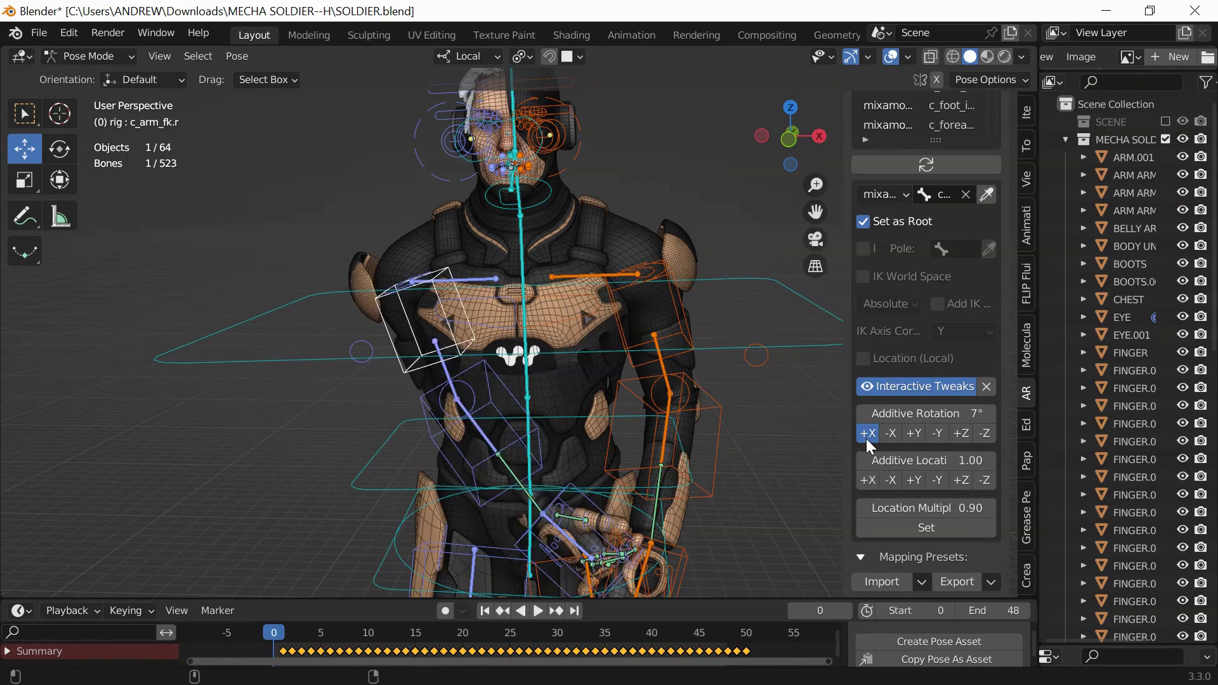
click(867, 435)
click(867, 435)
click(867, 436)
click(867, 435)
click(867, 436)
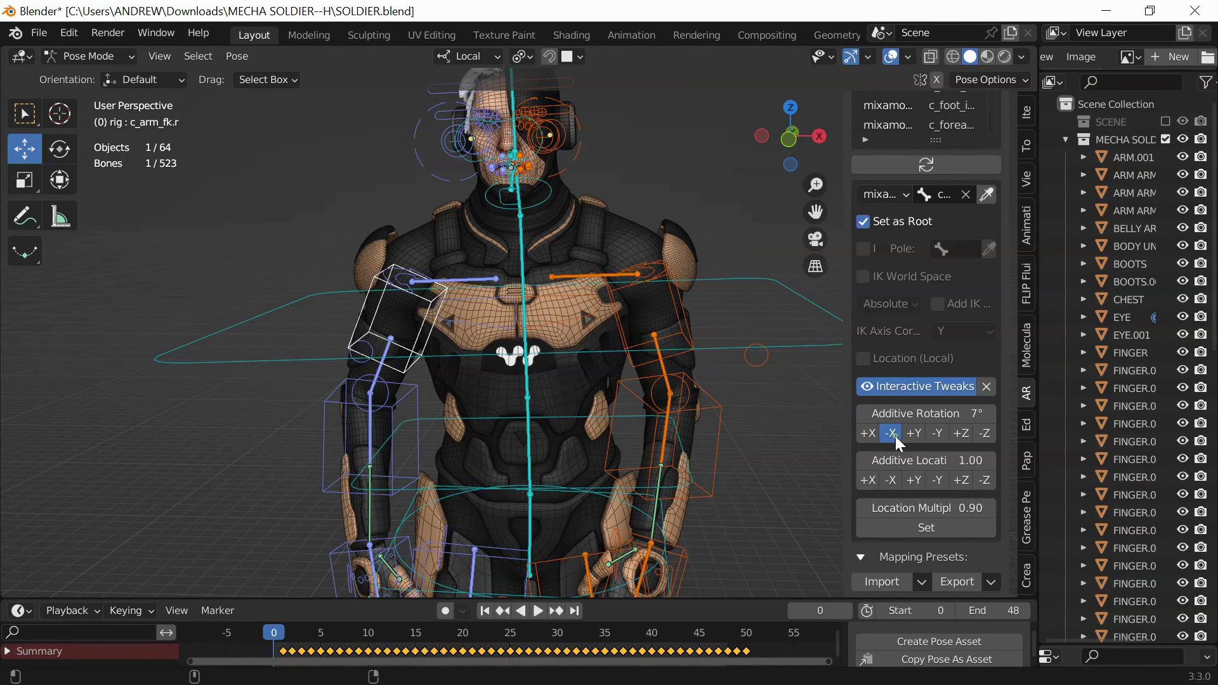
click(893, 435)
- Rotate the forearm controls c_forearm_fk.r and c_forearm_fk.l outward about X by one 7° increment each
click(343, 407)
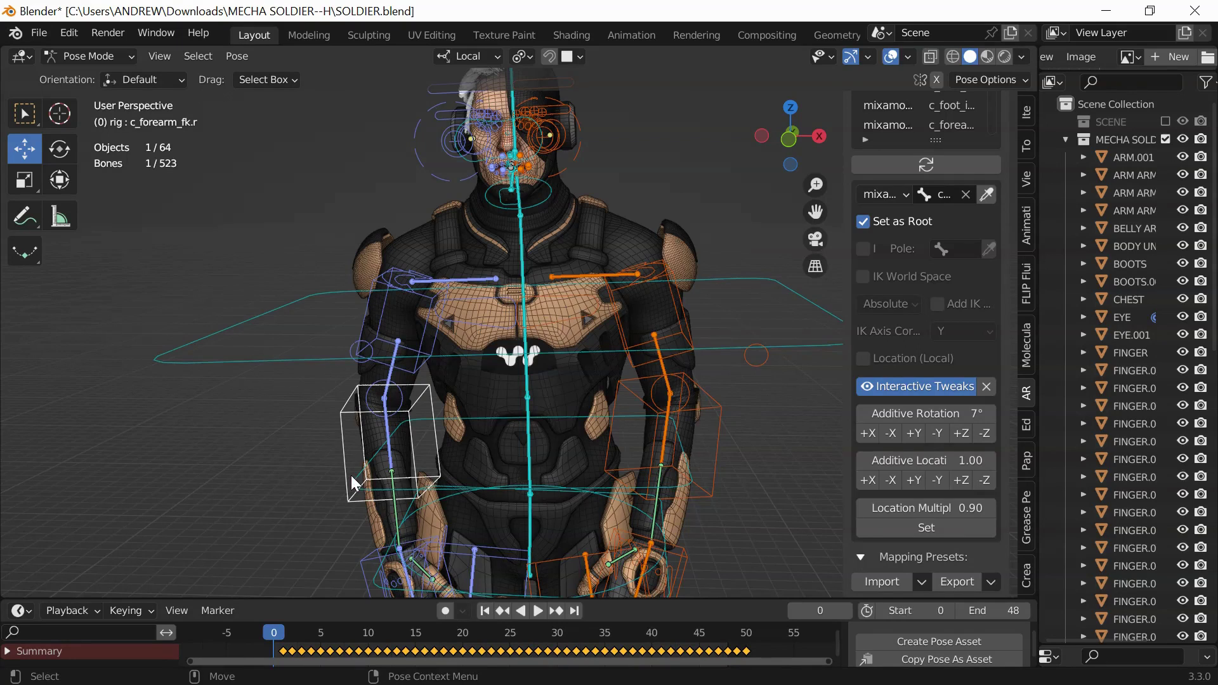
click(866, 436)
click(722, 449)
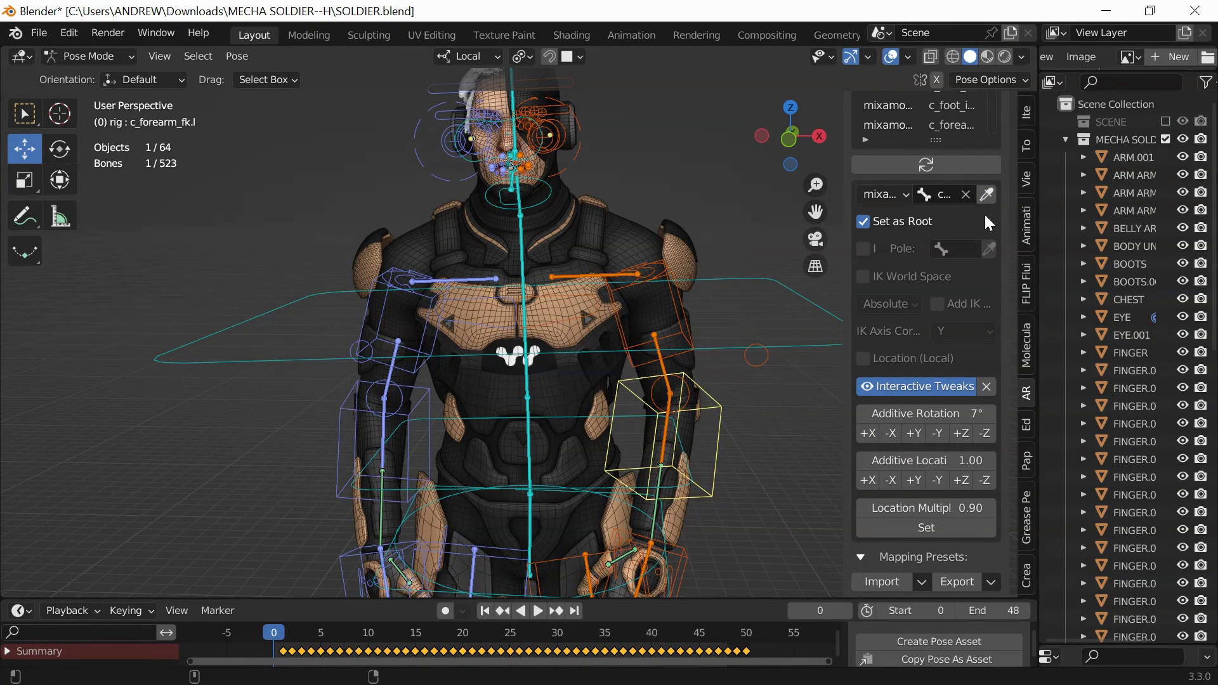
click(877, 430)
- Rotate the left hand control c_hand_fk.l repeatedly in -Y using the 7° additive rotation
shift+middle_drag(446, 373, 386, 196)
click(613, 439)
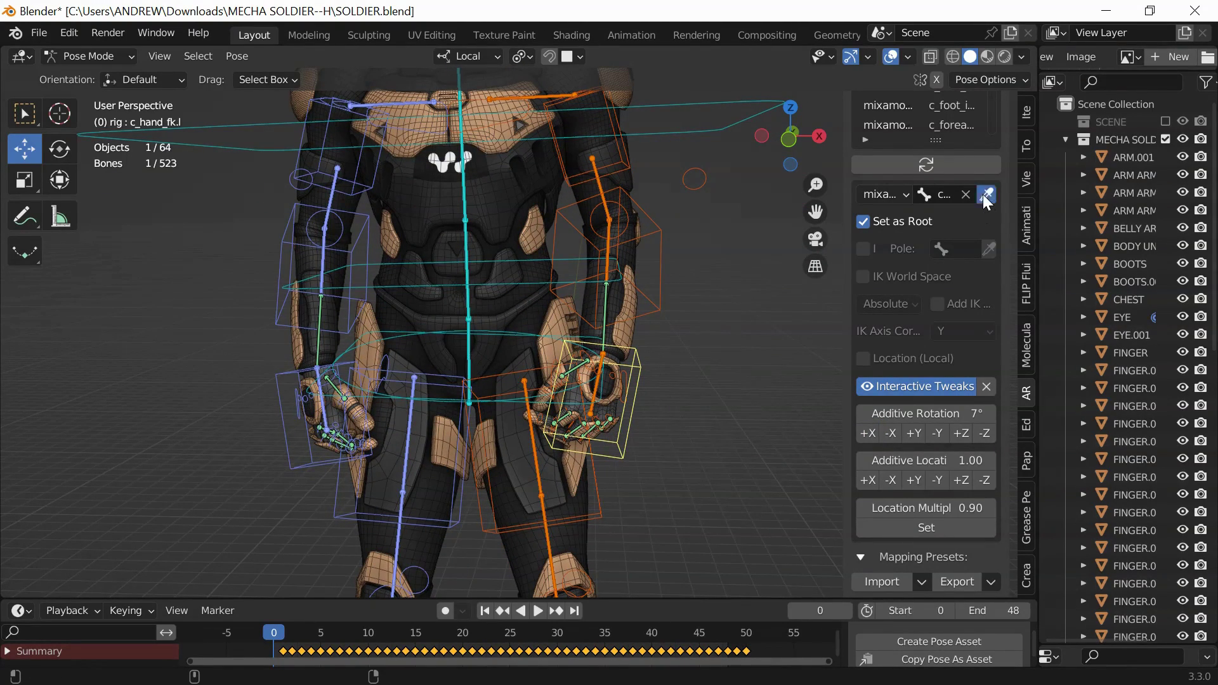
click(923, 431)
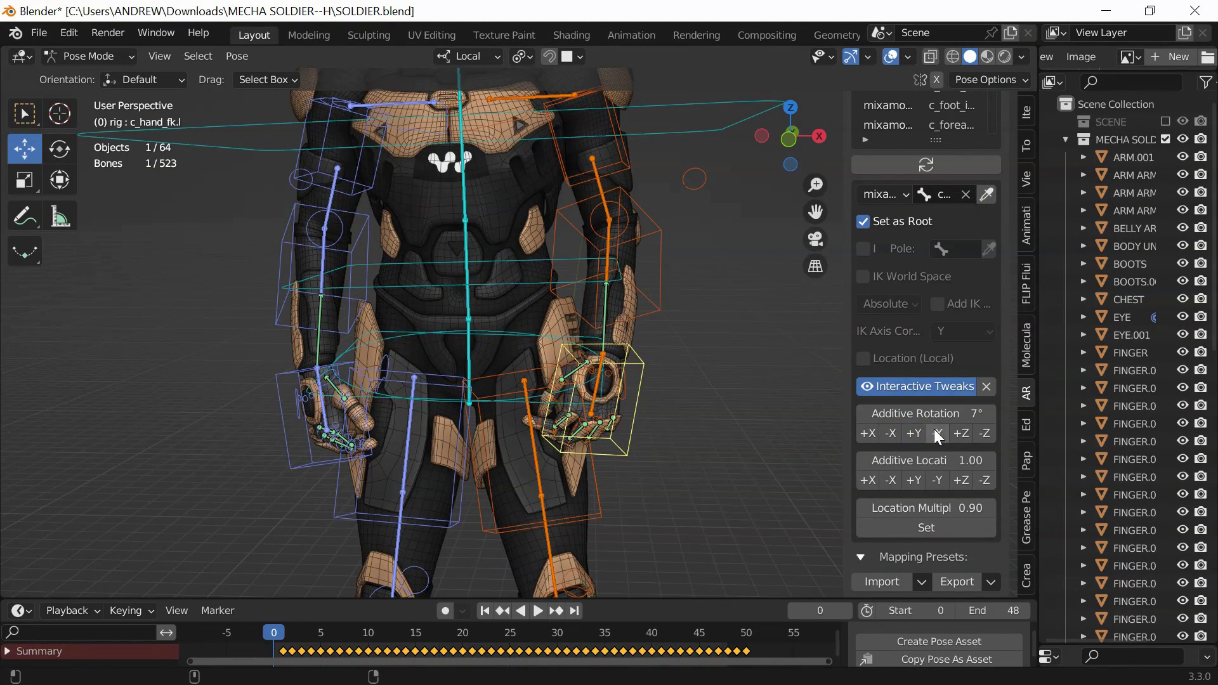
click(936, 431)
click(936, 431)
click(936, 431)
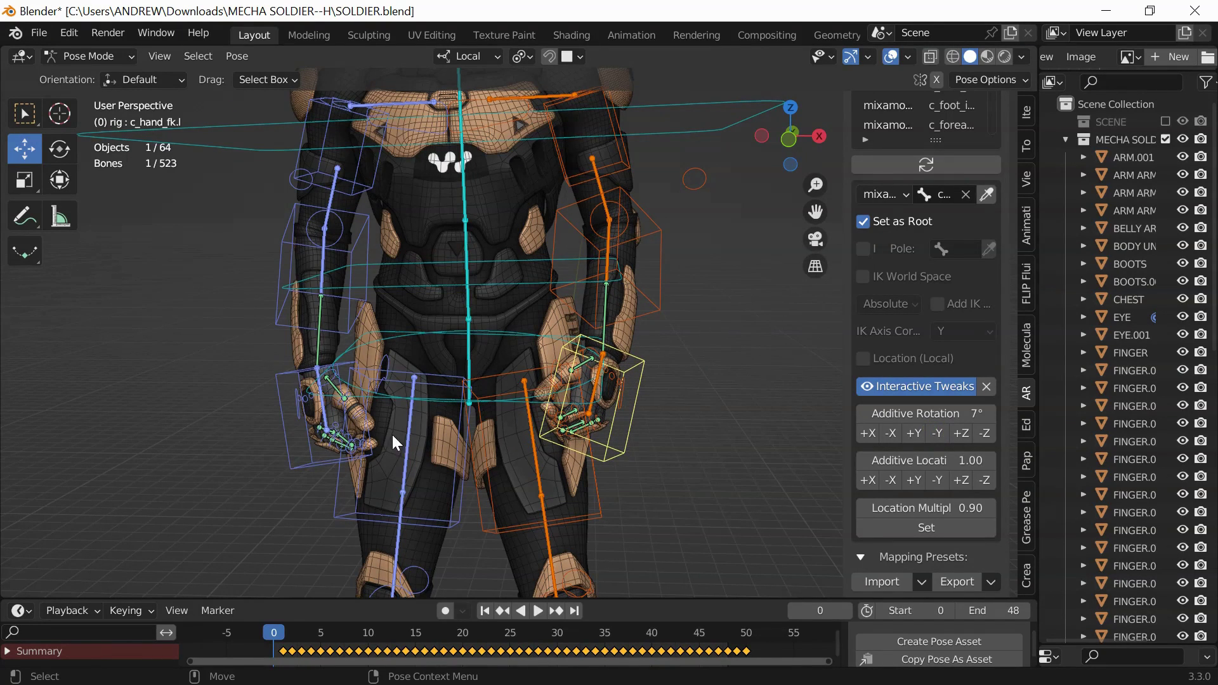
- Rotate the right hand control c_hand_fk.r three times in +Y using the 7° additive rotation
click(284, 470)
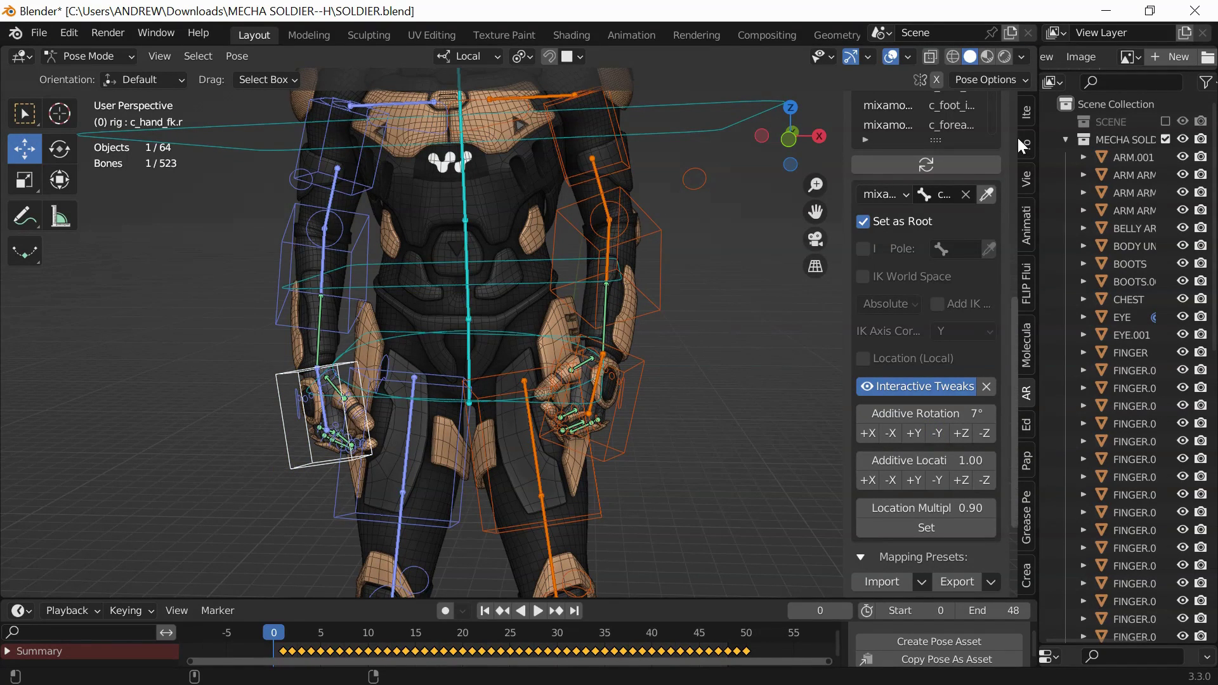
click(913, 434)
click(913, 434)
click(913, 434)
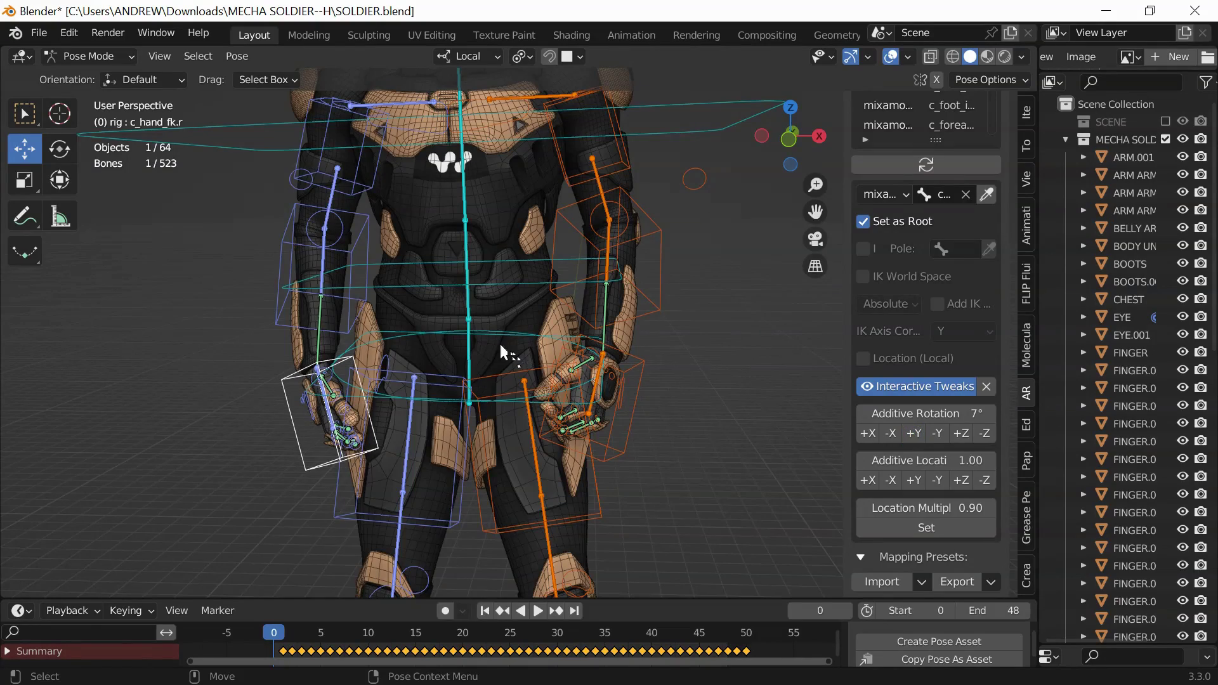
- Set the additive location to 0.20 and shift the right foot control c_foot_ik.r inward repeatedly in -X
middle_drag(500, 344, 501, 325)
scroll(495, 343, down, 3)
shift+middle_drag(460, 410, 485, 277)
click(435, 465)
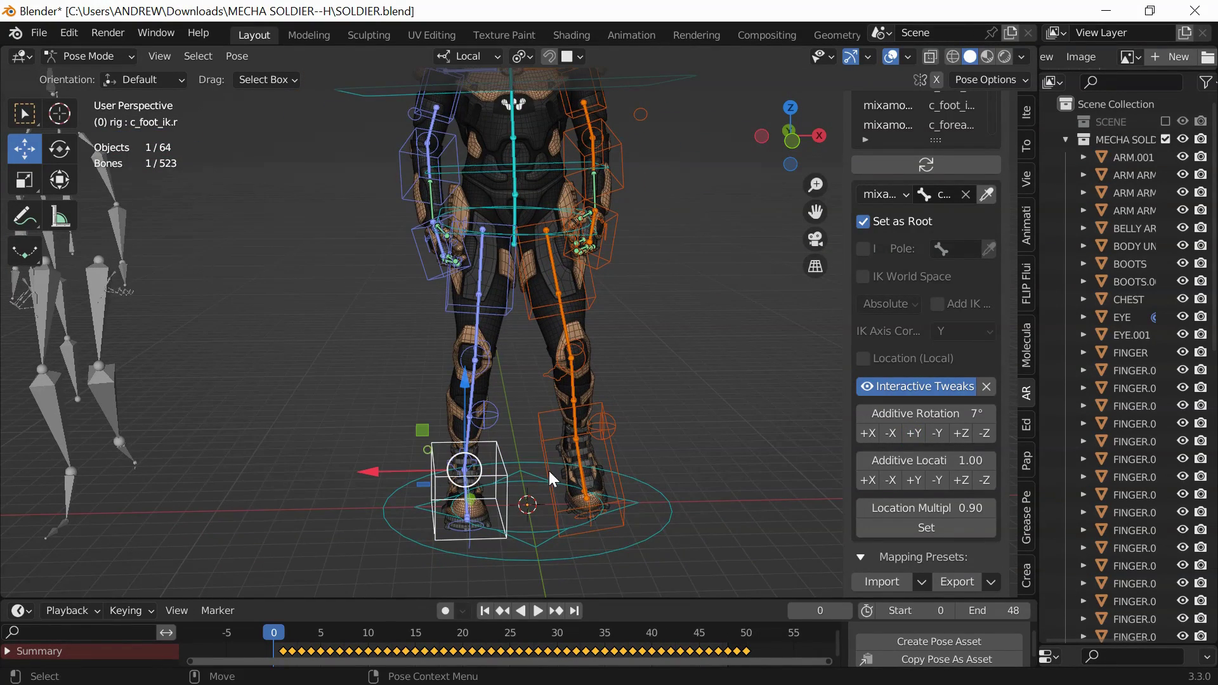
click(946, 458)
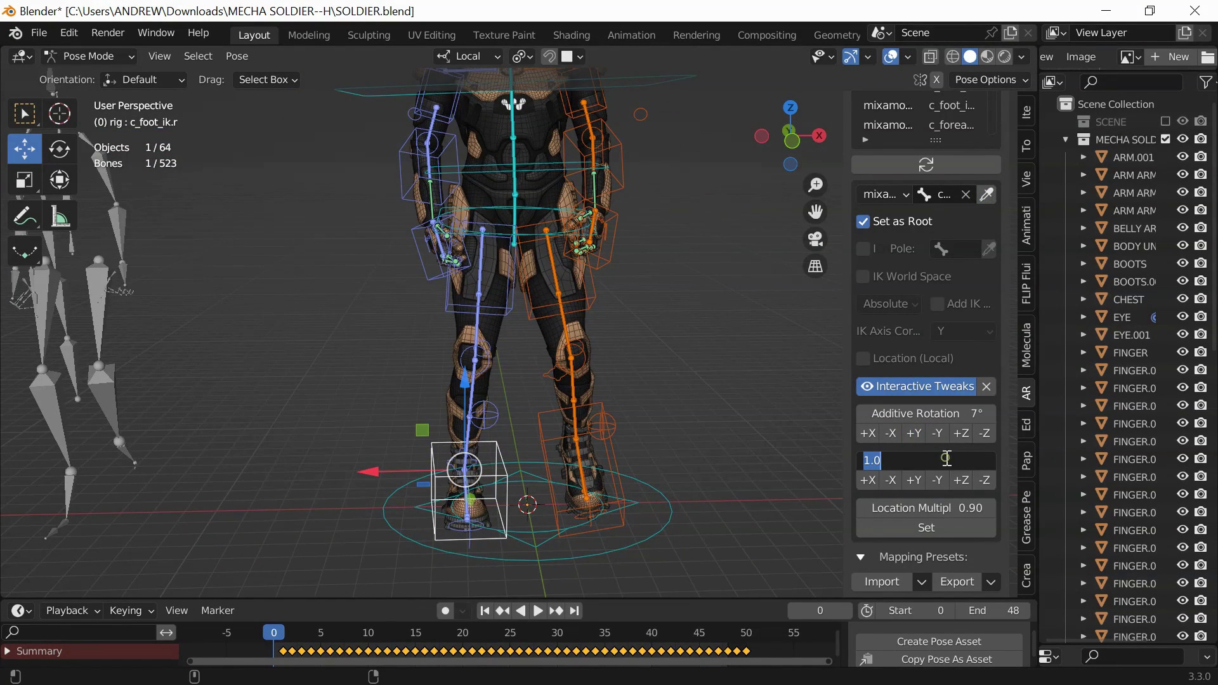
key(Return)
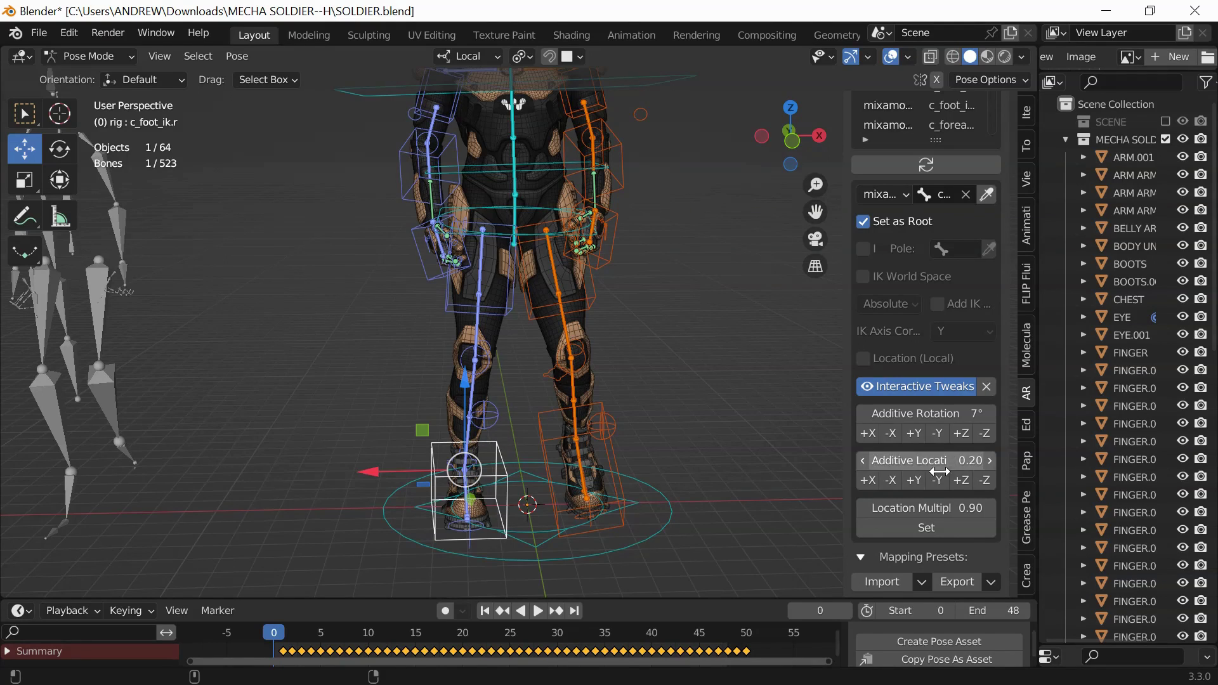
click(900, 476)
click(900, 476)
click(899, 476)
click(899, 476)
click(899, 476)
click(891, 480)
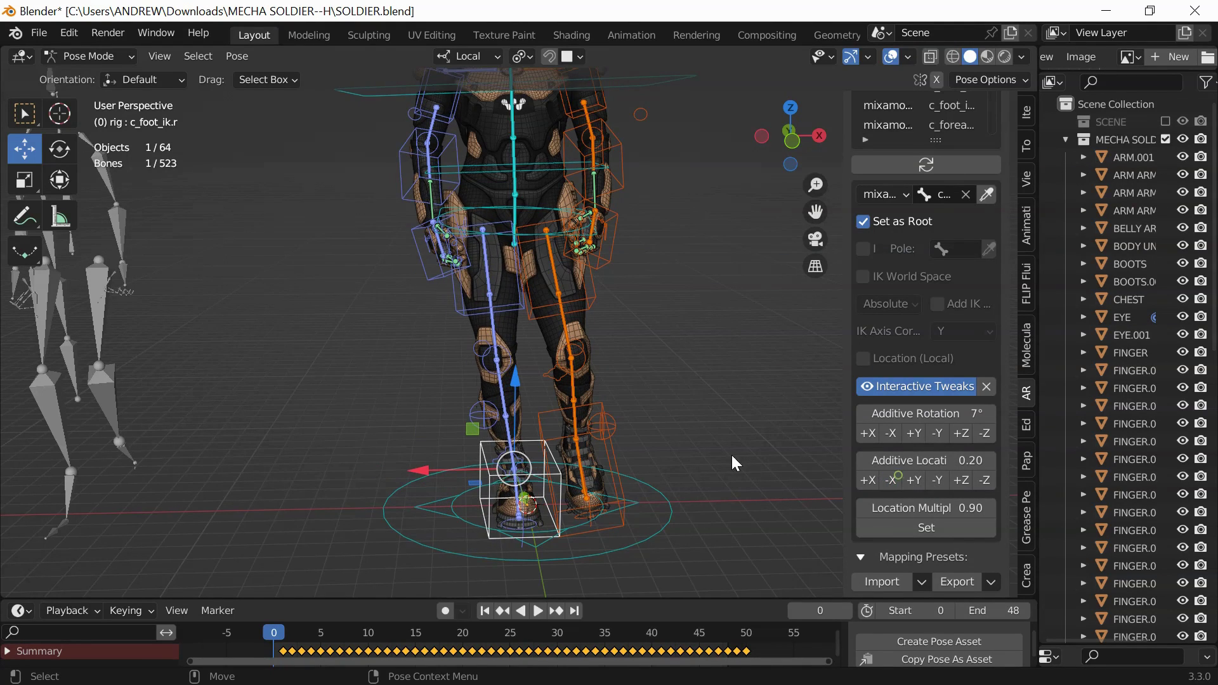
- Shift the left foot control c_foot_ik.l inward in repeated +X increments of 0.20
click(605, 455)
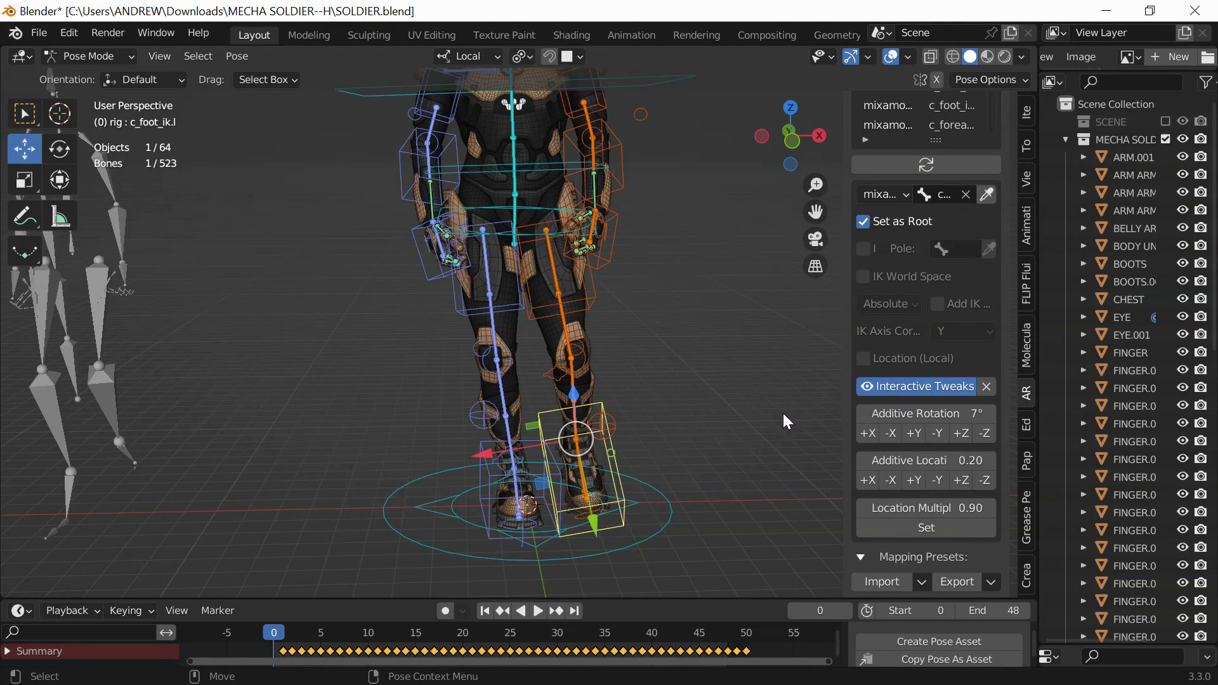
click(870, 481)
click(871, 481)
click(871, 481)
click(870, 481)
click(871, 481)
click(870, 481)
click(871, 481)
- Play the walk to check the tweaked arms and feet, then scrub to frame 19
shift+middle_drag(372, 330, 355, 443)
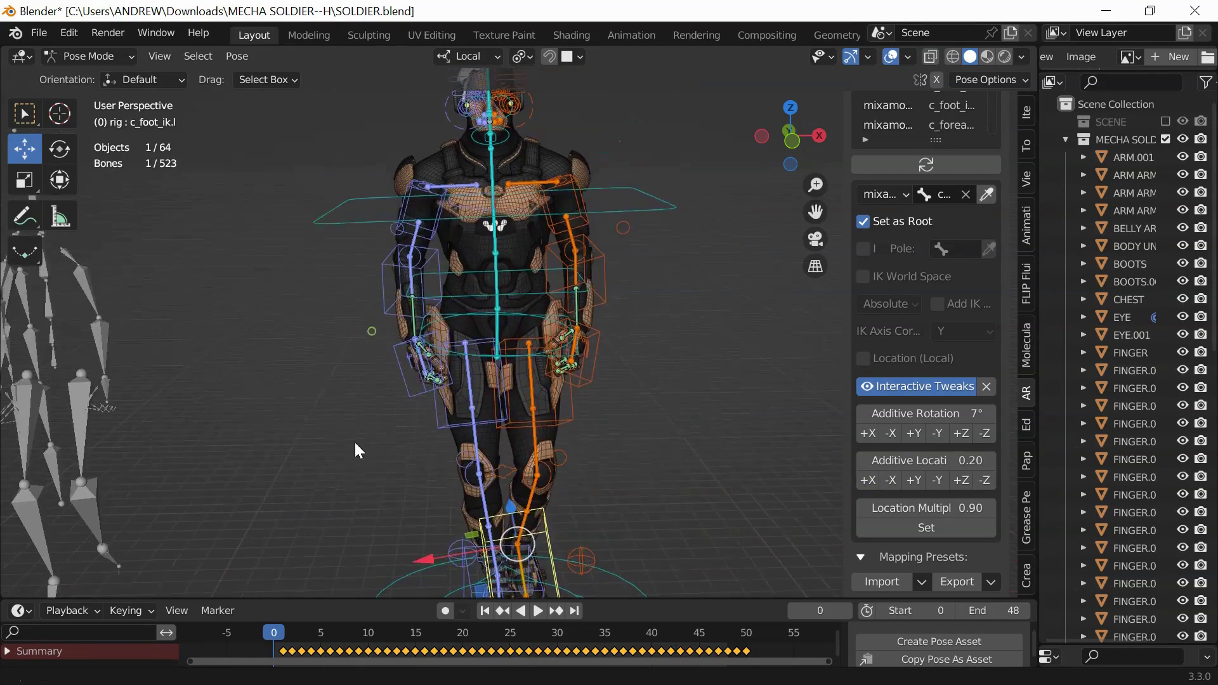
key(space)
scroll(342, 384, up, 3)
middle_drag(356, 387, 606, 303)
key(space)
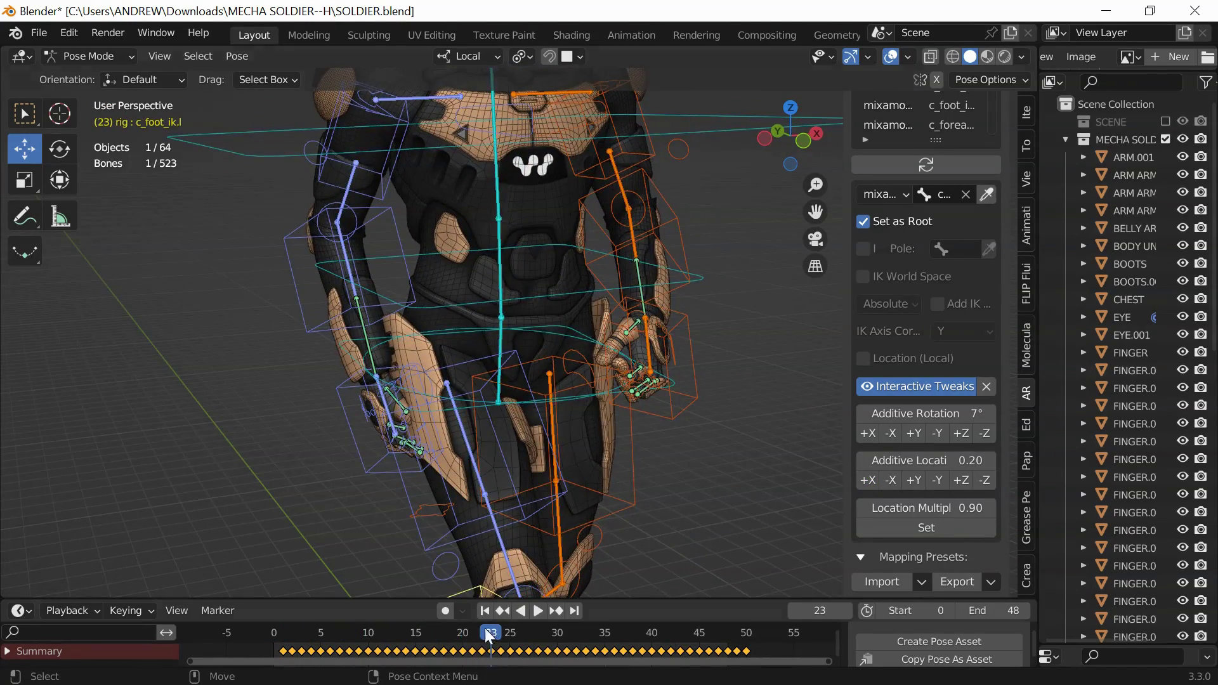
drag(489, 634, 453, 632)
- Select the left hand's finger controls together with c_hand_fk.l and clear all their transforms
scroll(551, 413, up, 5)
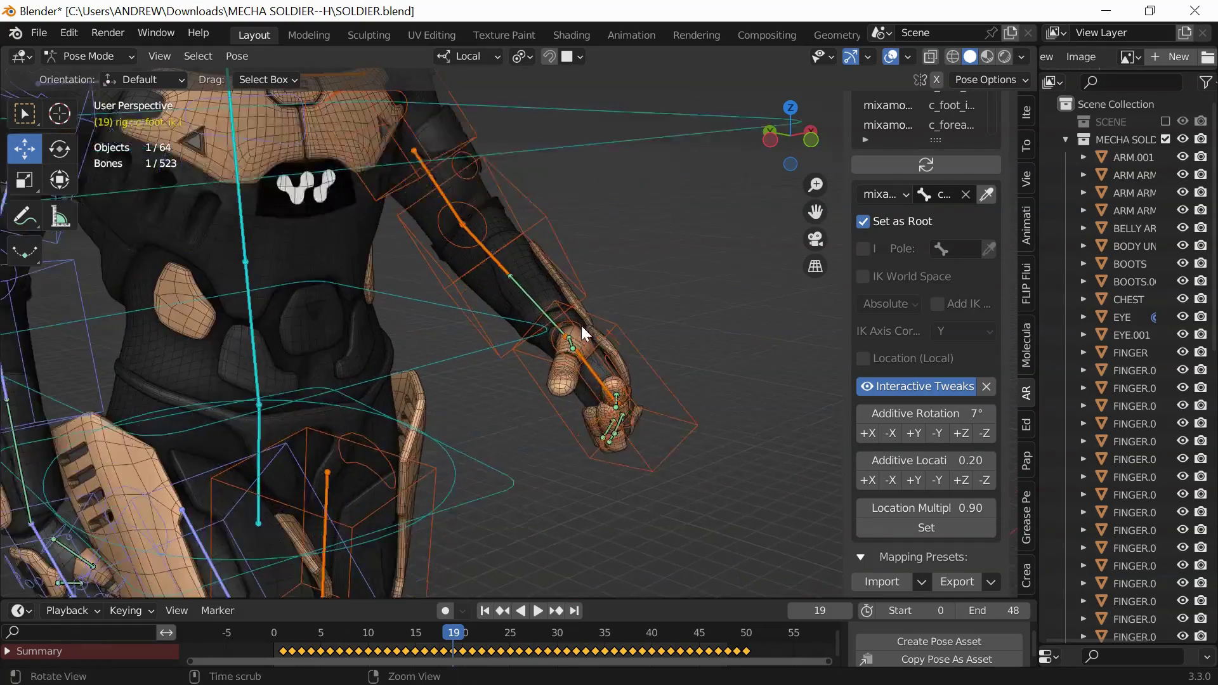
middle_drag(582, 326, 704, 385)
drag(776, 491, 592, 306)
shift+click(624, 408)
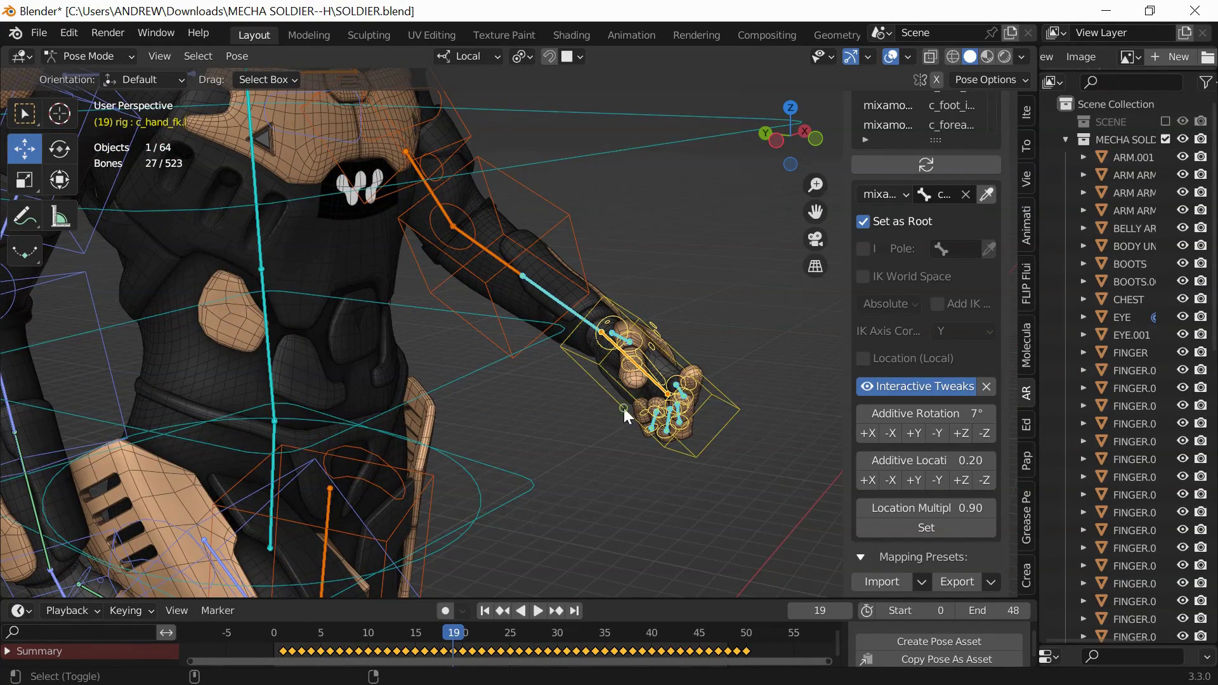
click(234, 62)
mouse_move(282, 92)
click(460, 94)
- Scrub back and play the walk up to frame 13 while examining the right hand
scroll(435, 325, down, 3)
middle_drag(426, 371, 288, 375)
shift+middle_drag(289, 376, 501, 414)
scroll(517, 389, up, 3)
drag(390, 638, 304, 629)
key(space)
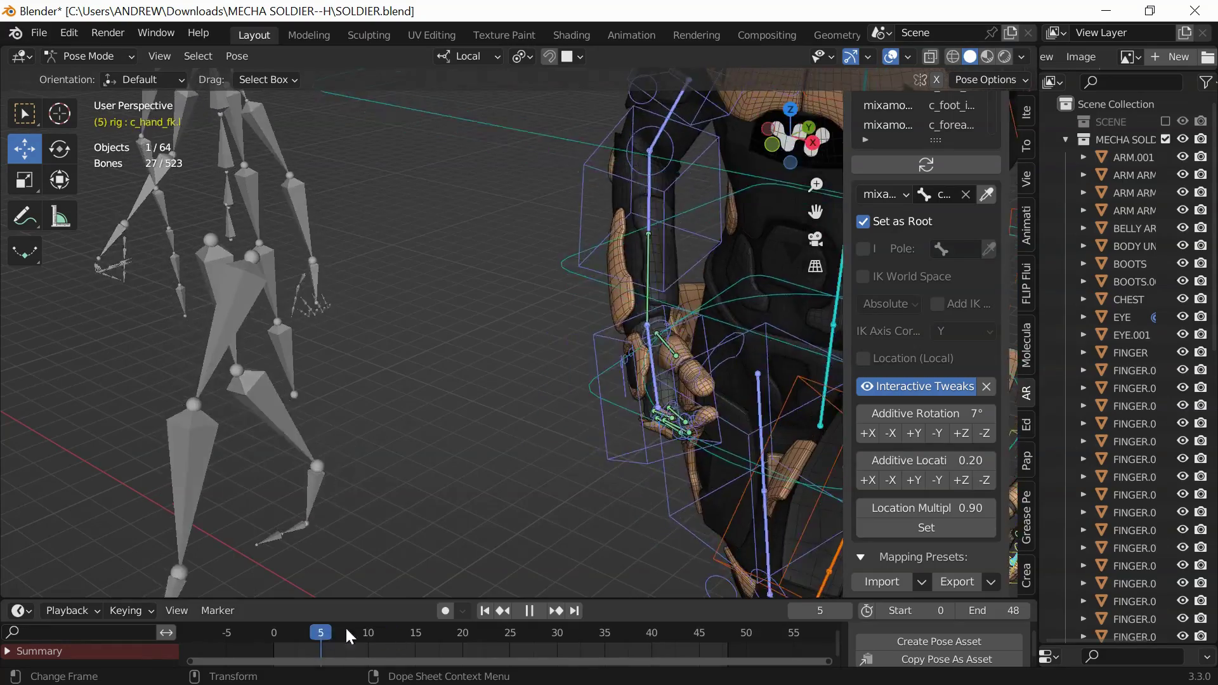
key(space)
- Select the right hand's finger controls together with c_hand_fk.r, leaving out c_root.x, and clear all their transforms
mouse_move(527, 389)
middle_down()
mouse_move(504, 393)
mouse_move(527, 404)
mouse_move(450, 381)
middle_up()
scroll(447, 369, up, 2)
drag(432, 308, 596, 515)
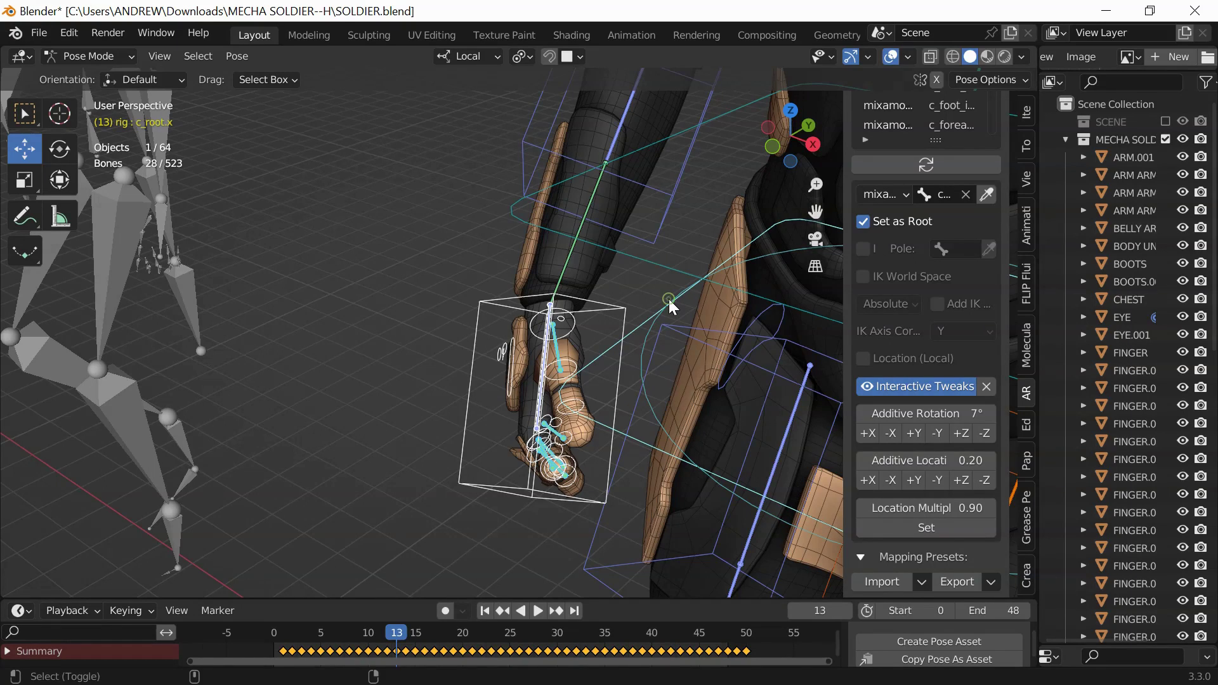
shift+click(653, 445)
shift+click(653, 445)
shift+click(486, 489)
shift+click(486, 488)
scroll(436, 417, down, 1)
scroll(436, 417, down, 1)
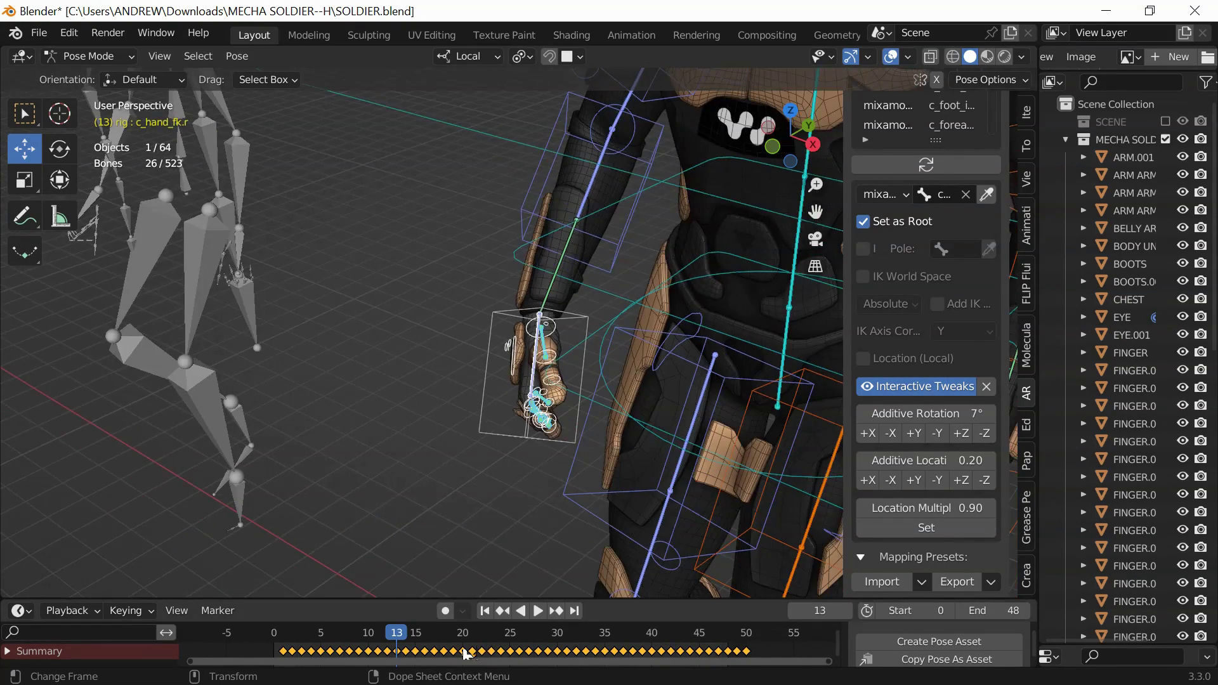
click(239, 56)
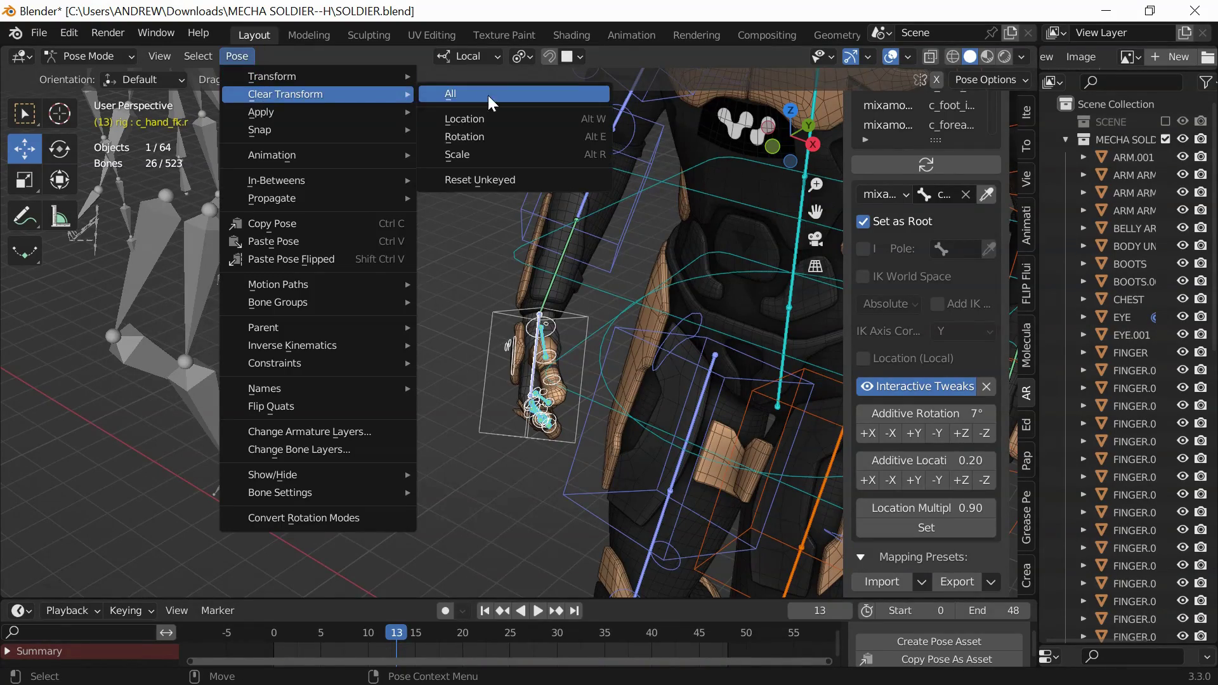
click(488, 94)
- Deselect all bones and review the walk playback with the viewport overlays hidden, then restore the overlays
key(alt+a)
key(space)
scroll(384, 268, down, 3)
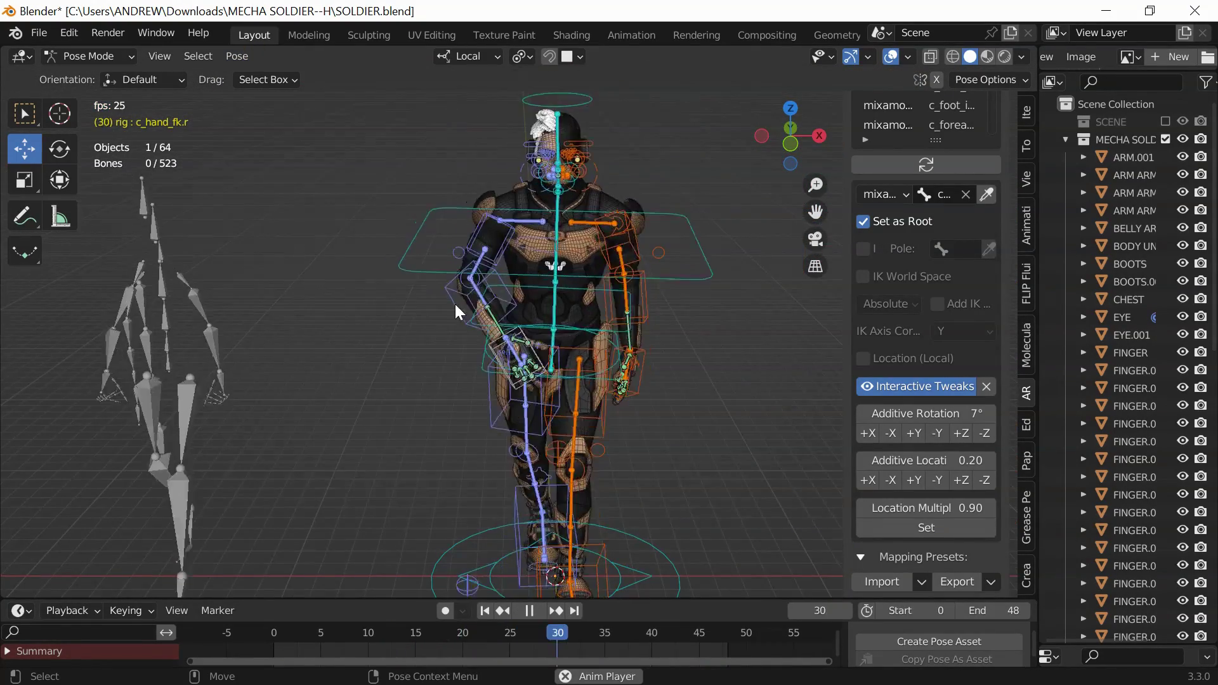
click(891, 57)
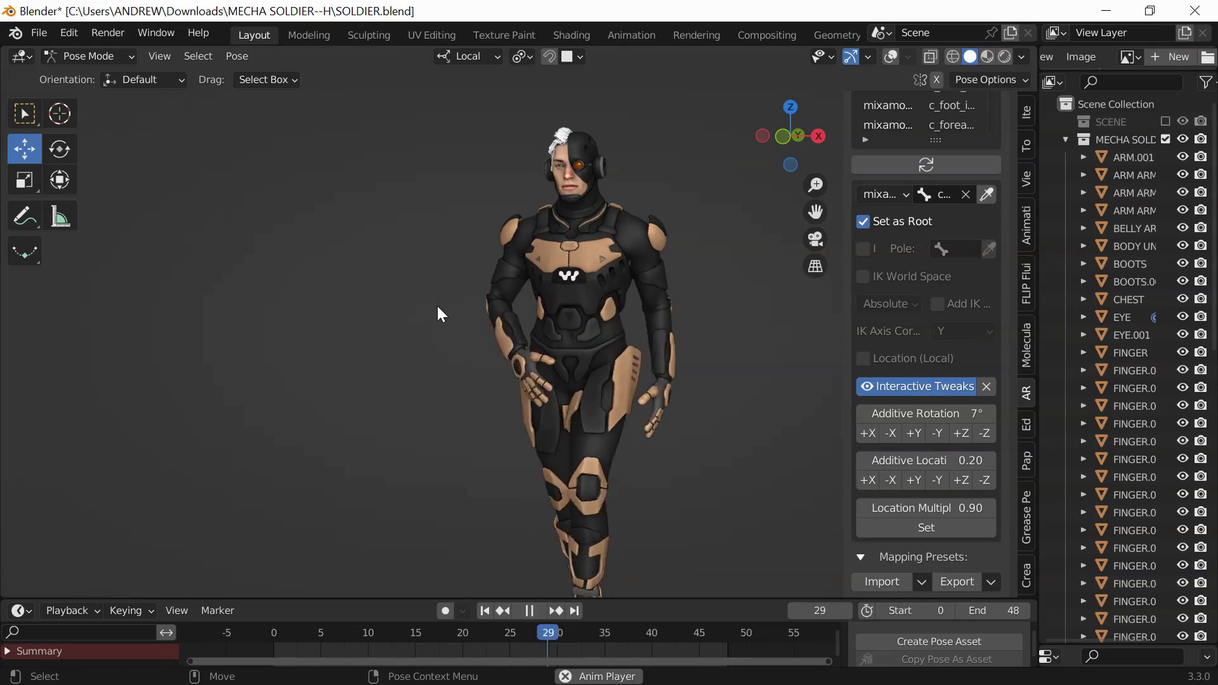
key(space)
click(891, 57)
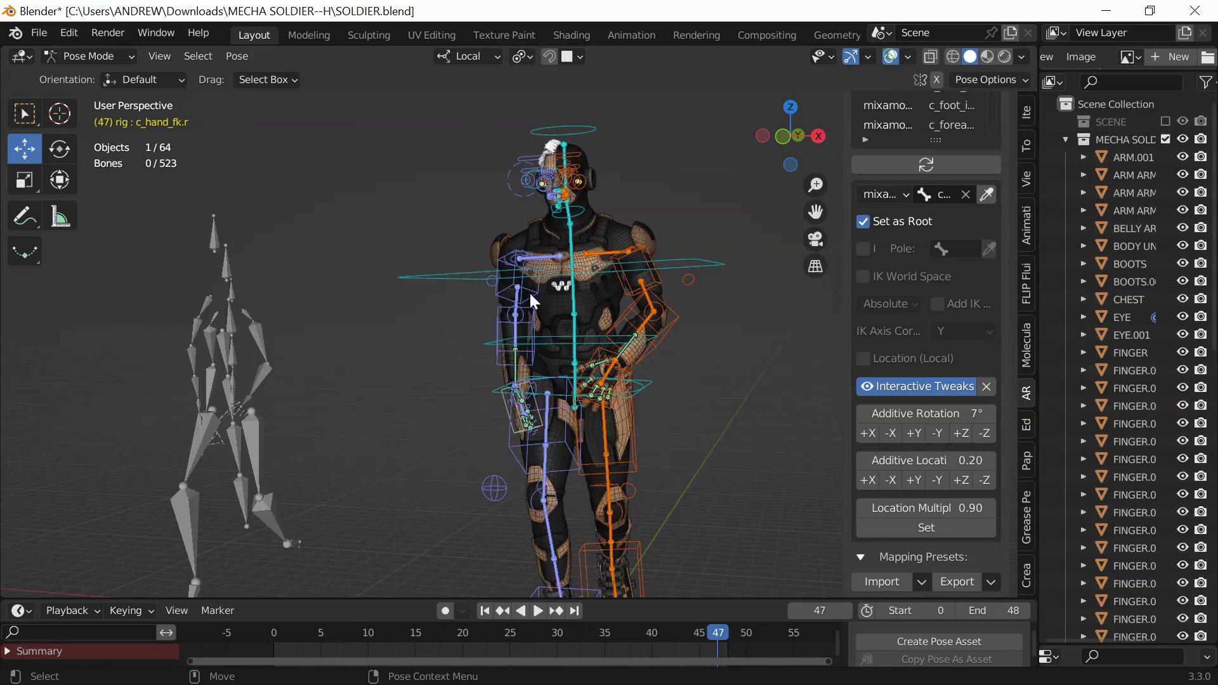
- Rotate the base control of the left index finger, c_index1.l, to curl the finger at frame 47
scroll(530, 291, up, 8)
click(702, 368)
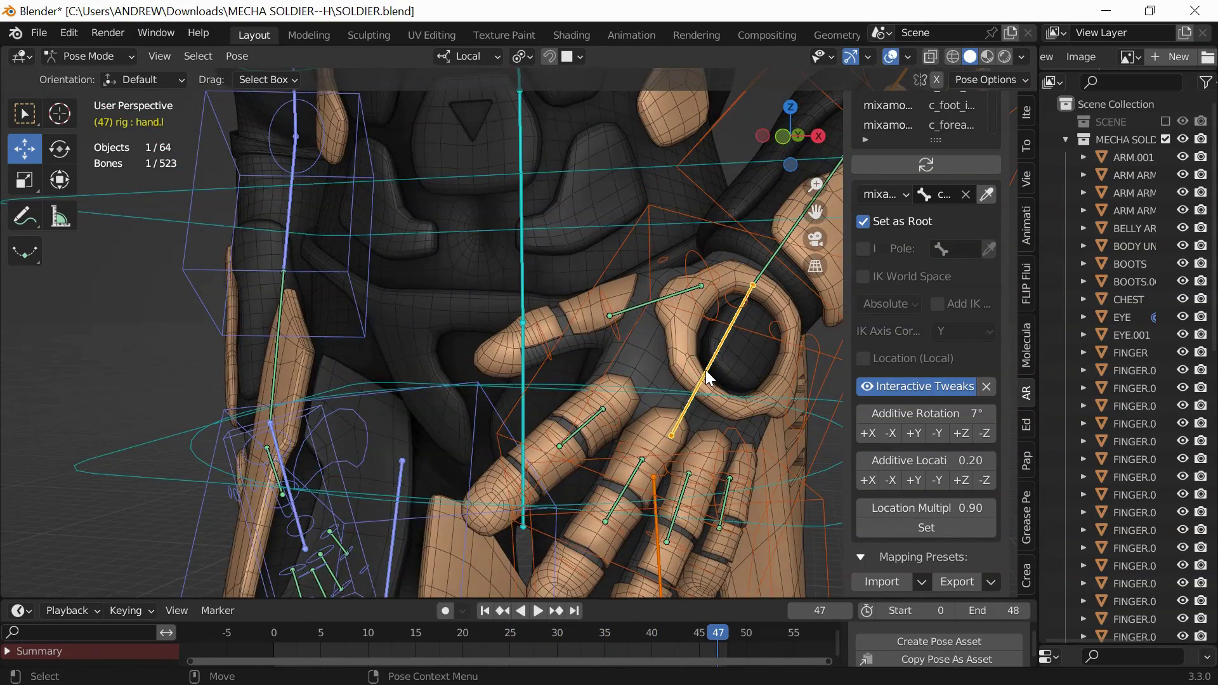
middle_drag(706, 370, 371, 328)
click(363, 340)
click(62, 153)
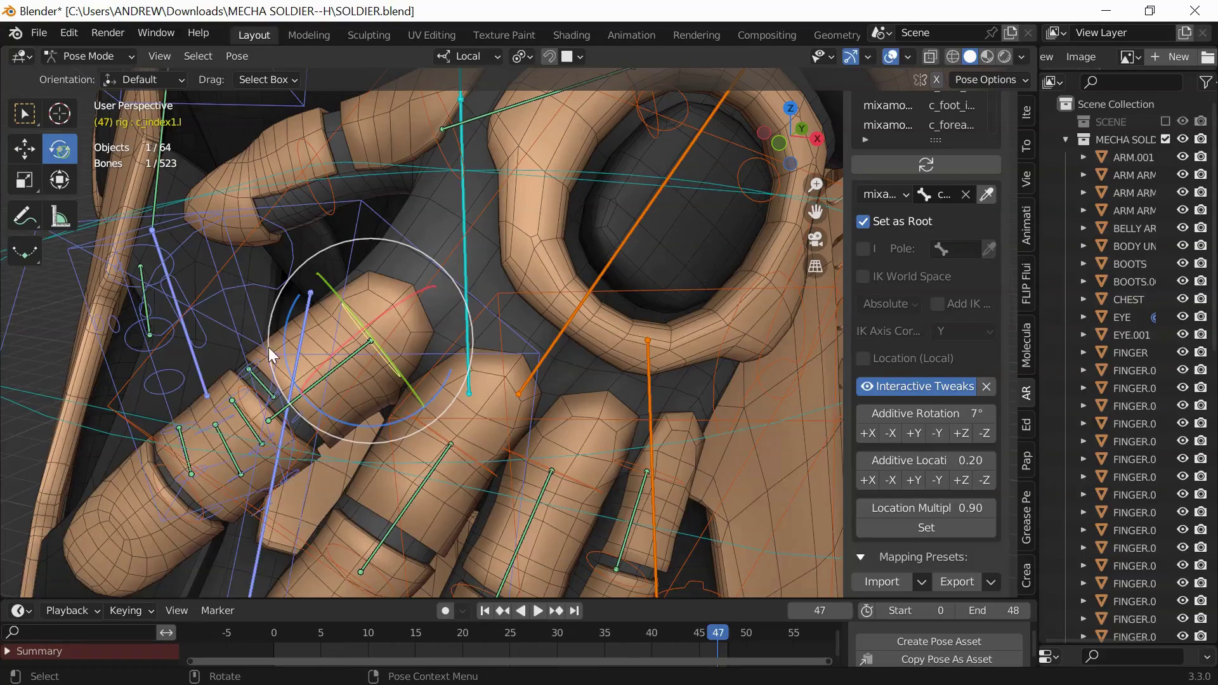
drag(271, 348, 394, 390)
shift+middle_drag(394, 391, 358, 276)
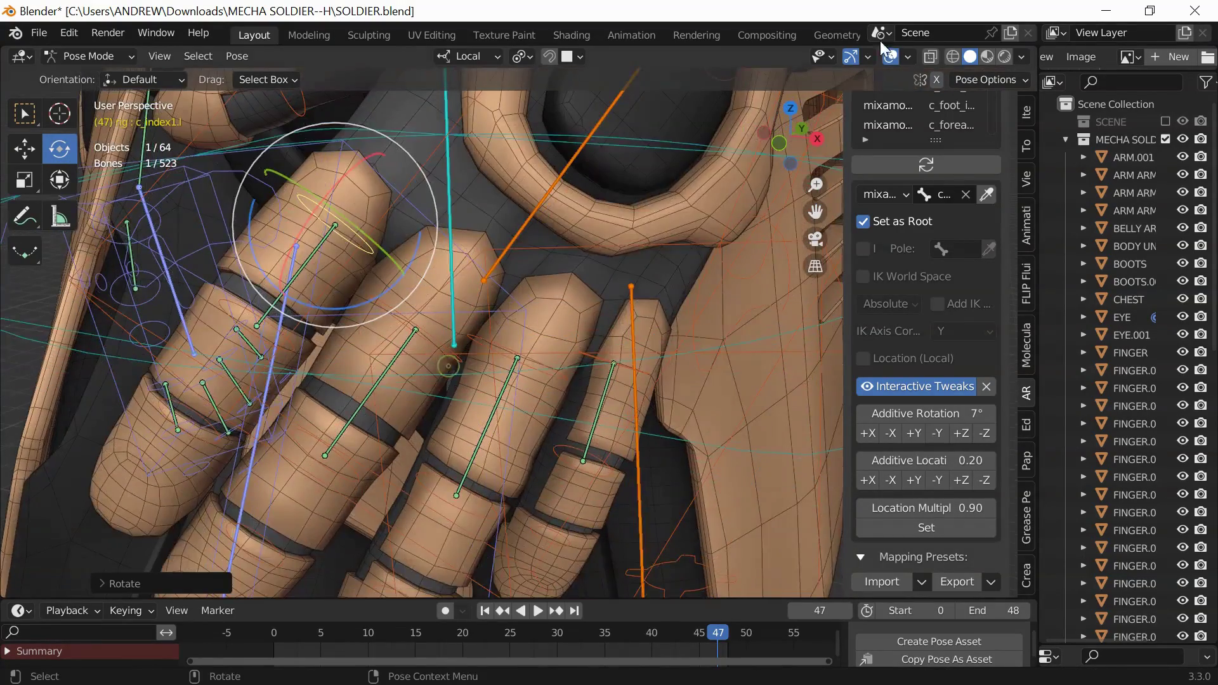
- Curl the left hand's middle, ring and pinky fingers by rotating all their c_middle, c_ring and c_pinky controls about Individual Origins
click(954, 56)
middle_drag(436, 301, 425, 311)
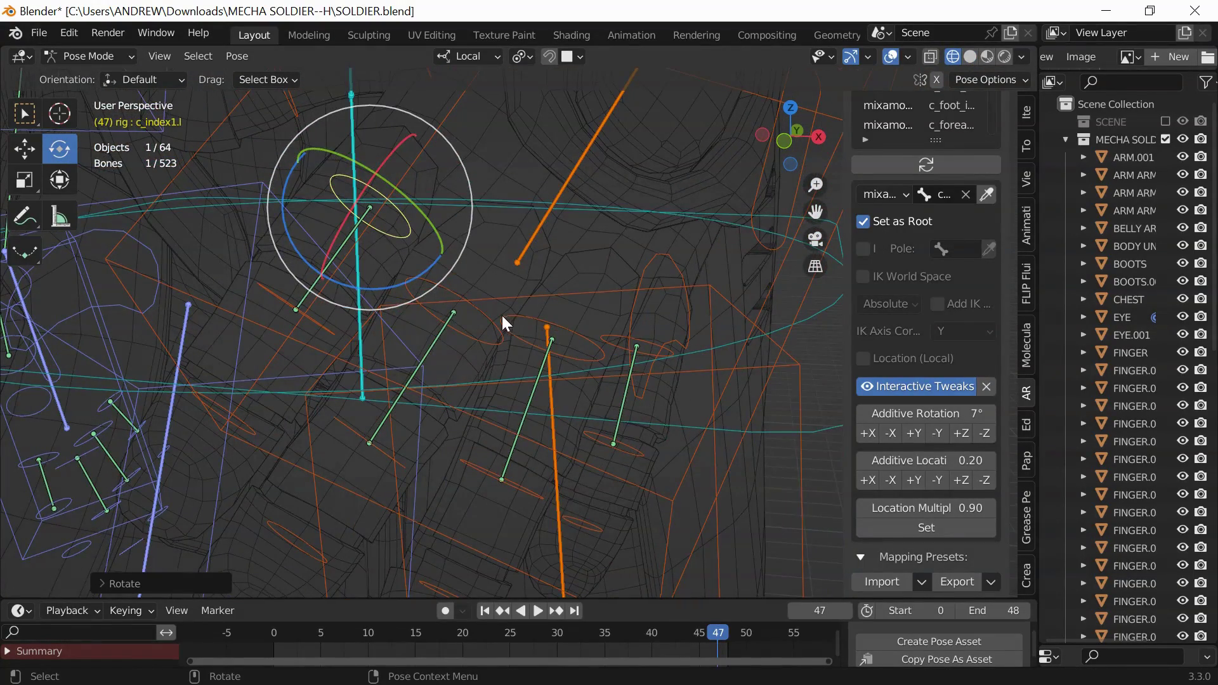
click(483, 313)
shift+click(359, 429)
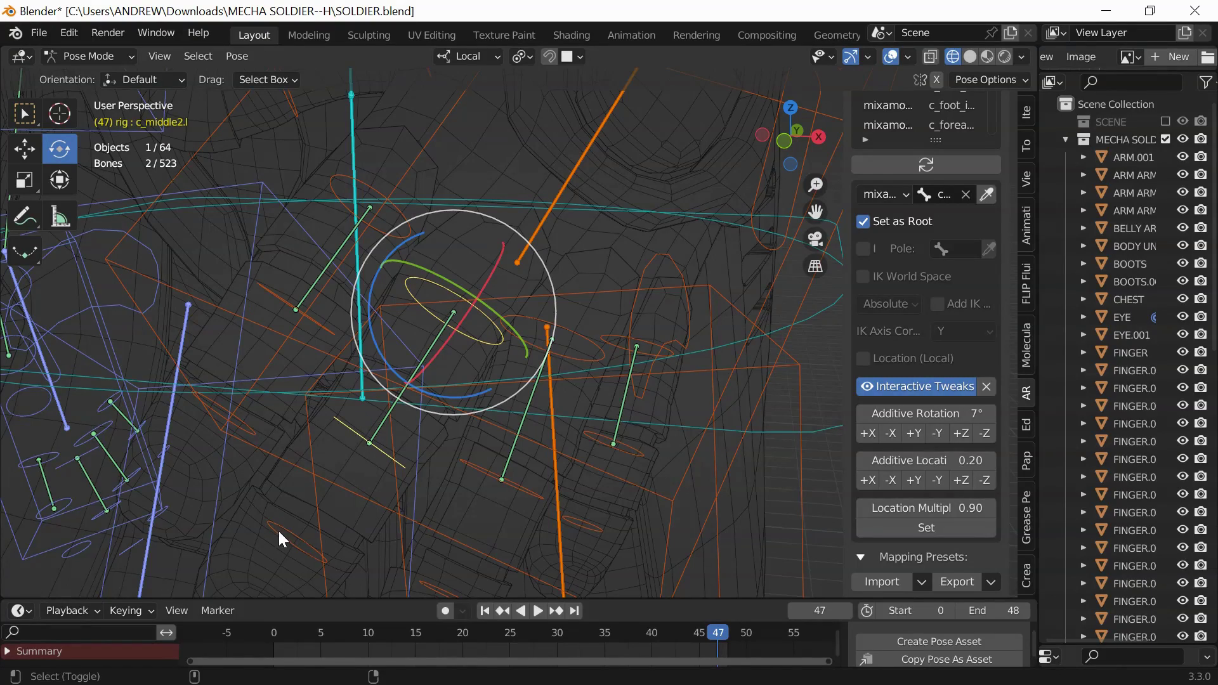
shift+click(279, 531)
shift+click(577, 362)
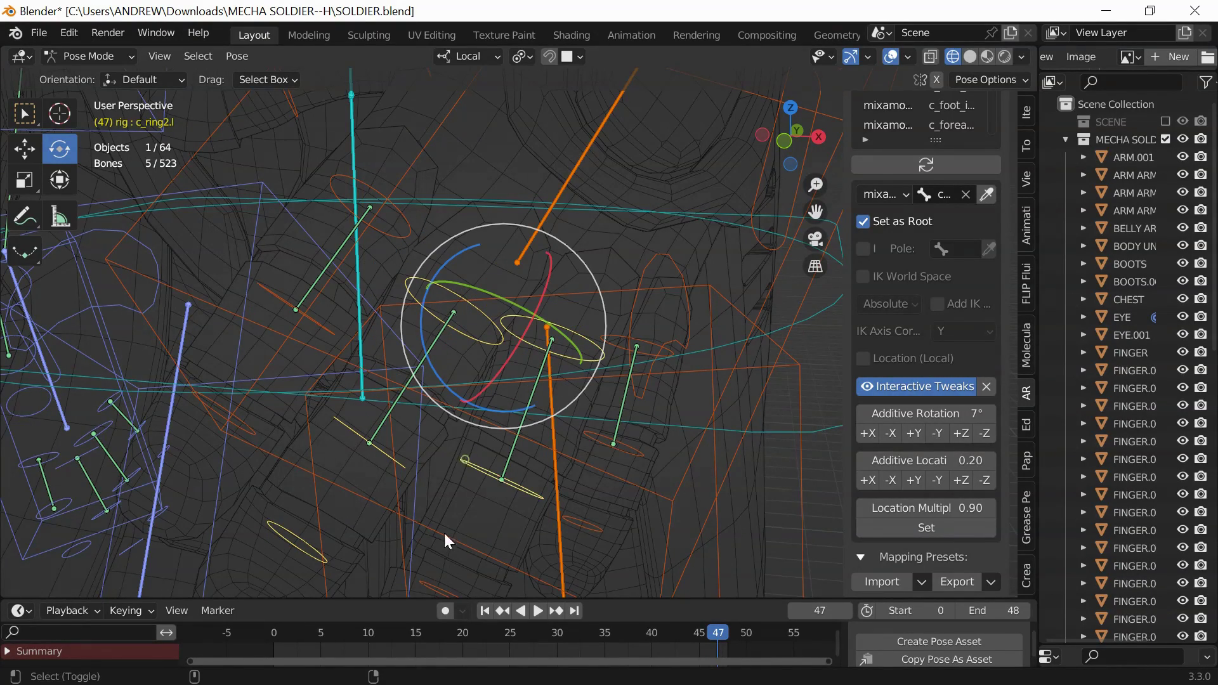
shift+middle_drag(415, 494, 394, 453)
shift+click(422, 551)
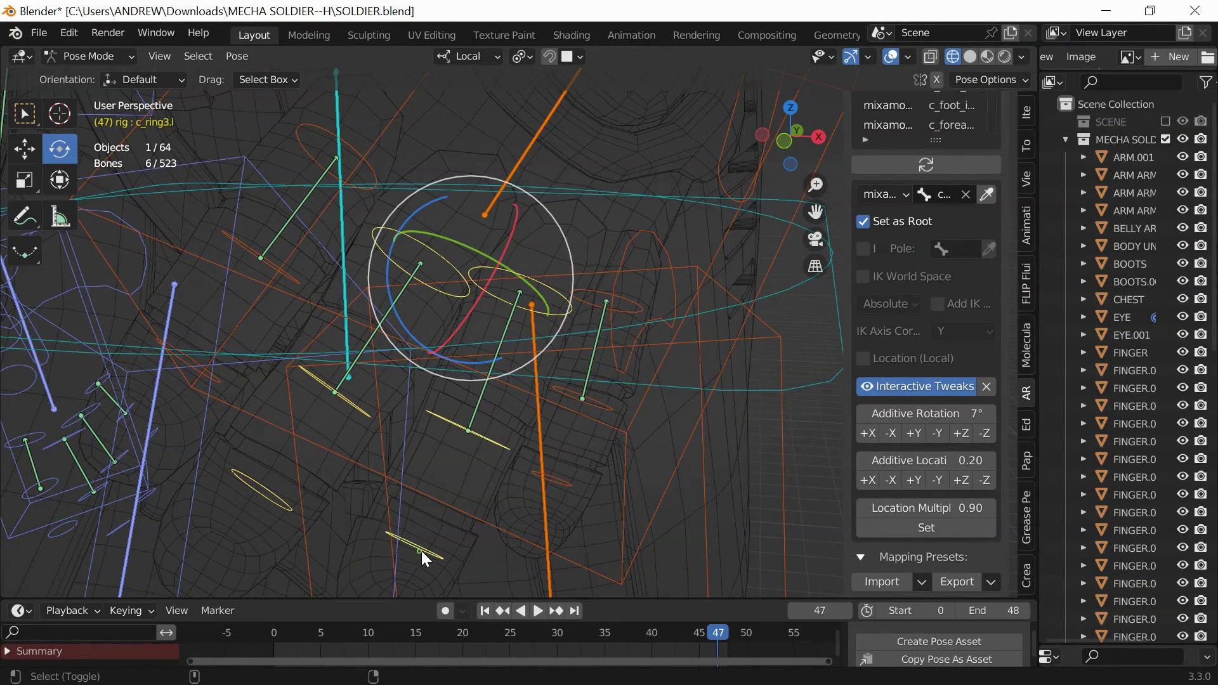
shift+click(566, 479)
shift+click(604, 403)
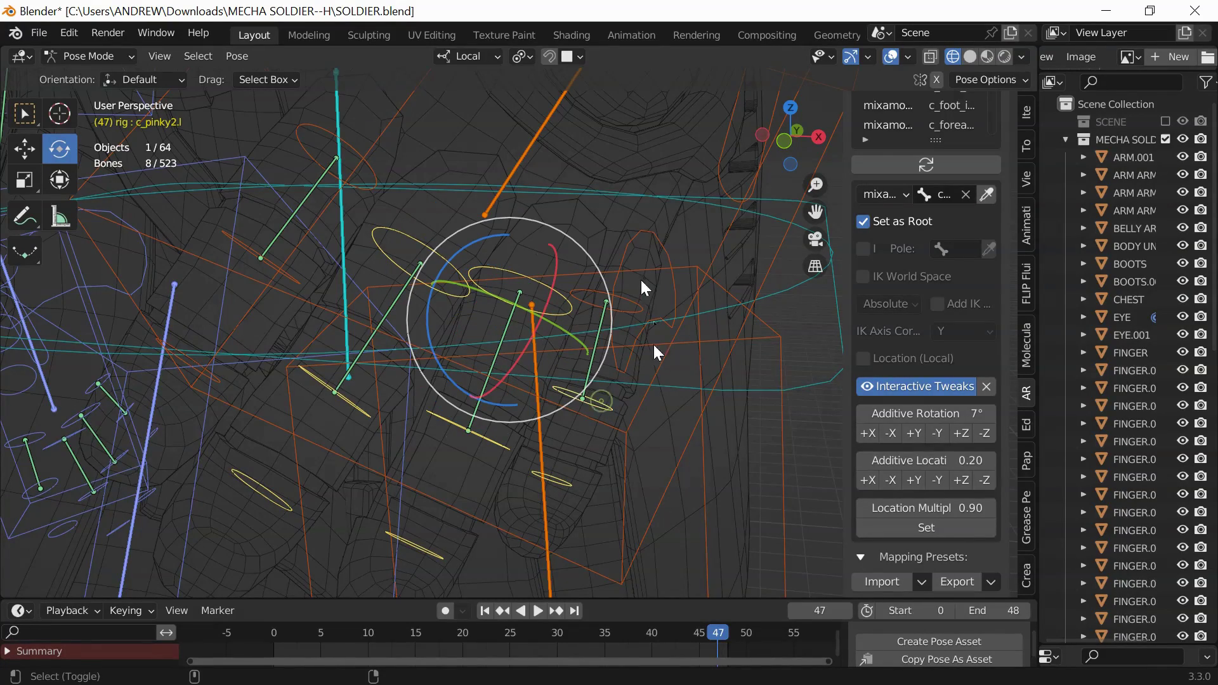
shift+click(637, 306)
scroll(560, 359, down, 2)
key(period)
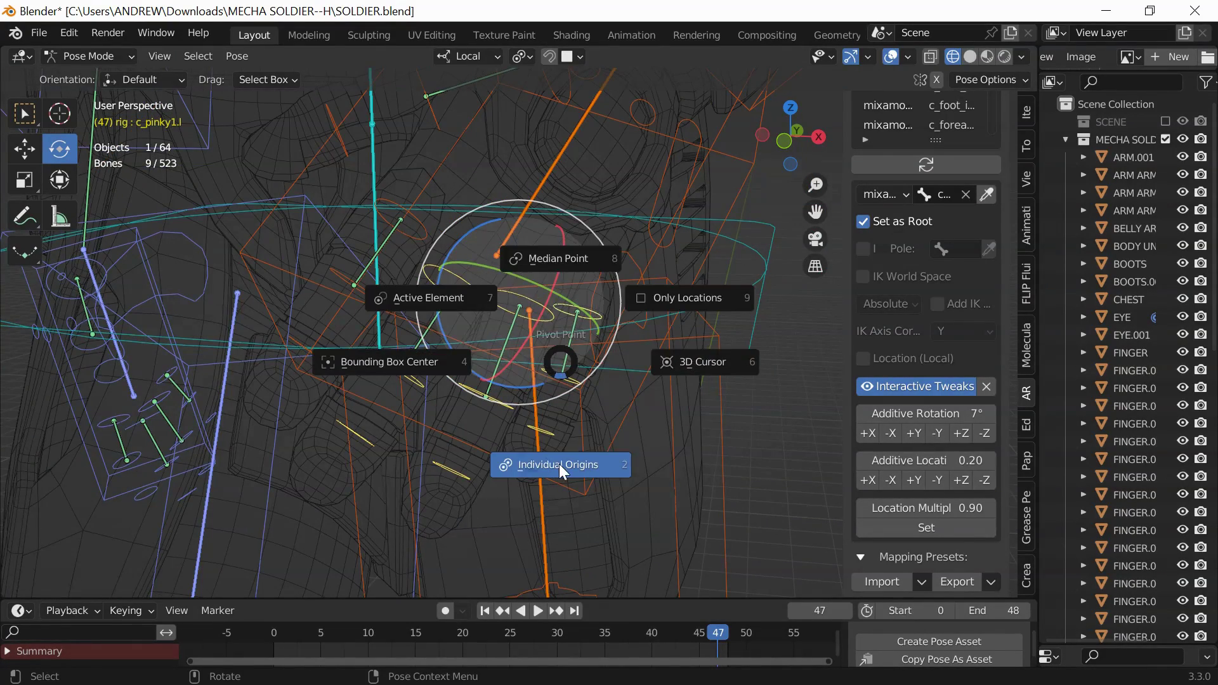
click(546, 467)
click(970, 57)
mouse_move(360, 378)
middle_down()
mouse_move(504, 387)
mouse_move(518, 365)
middle_up()
drag(498, 374, 475, 382)
- Adjust the left thumb with a trackball rotation of the control c_thumb2.l
middle_drag(288, 318, 369, 442)
click(390, 227)
middle_drag(391, 227, 359, 276)
click(369, 227)
scroll(346, 275, up, 4)
click(269, 261)
scroll(269, 261, down, 2)
middle_drag(269, 261, 362, 232)
drag(362, 232, 372, 260)
- Review the walk playback from several angles without overlays, stop at frame 48 and inspect the legs with overlays shown
scroll(381, 257, down, 6)
middle_drag(409, 246, 282, 255)
key(space)
scroll(192, 273, down, 5)
click(891, 57)
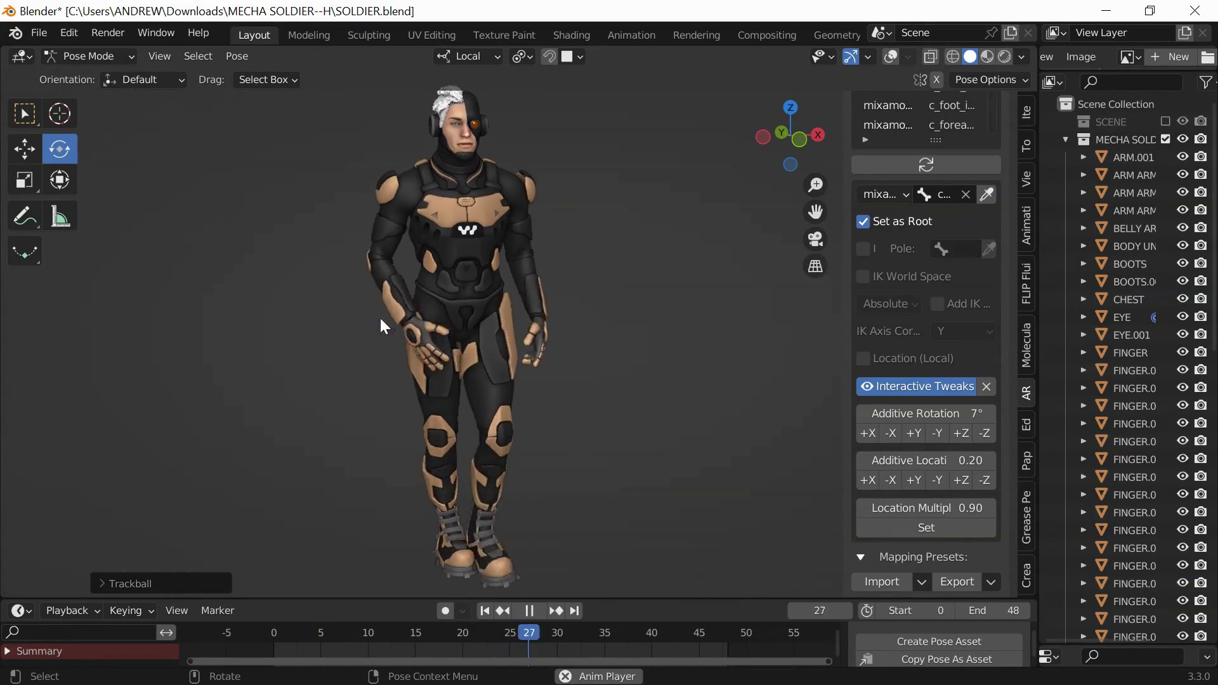
scroll(350, 307, up, 1)
middle_drag(412, 333, 396, 330)
scroll(401, 330, down, 1)
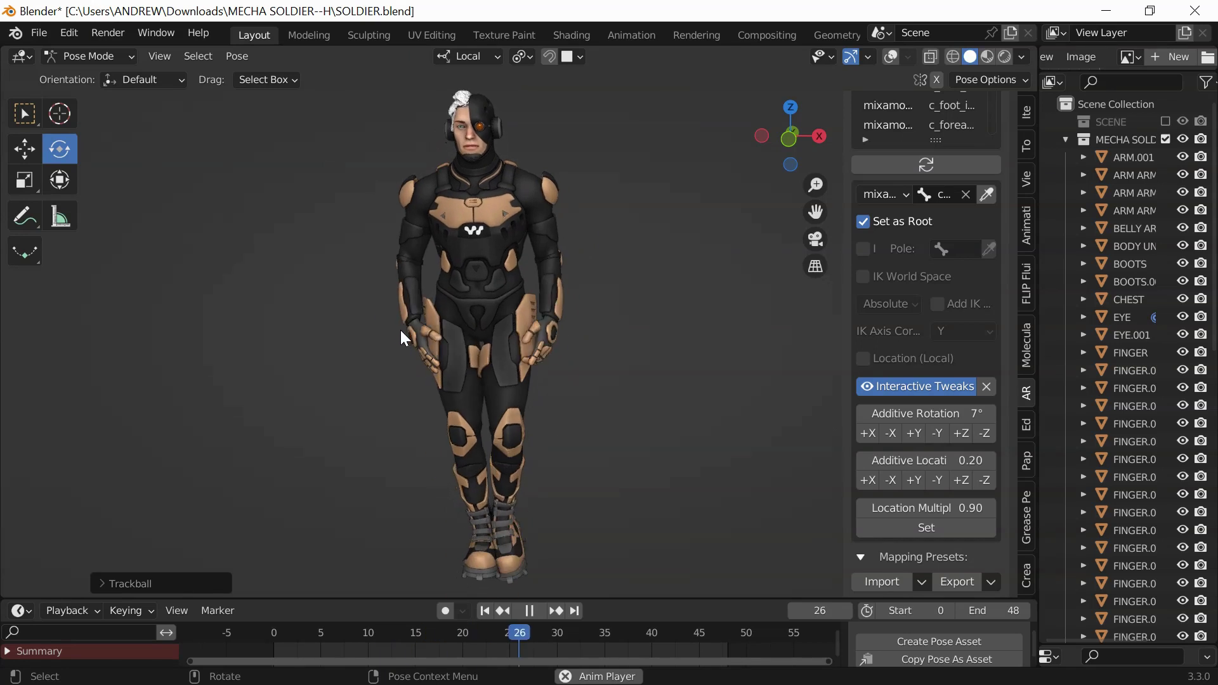
middle_drag(562, 328, 437, 346)
key(space)
shift+middle_drag(335, 415, 360, 393)
scroll(317, 402, up, 4)
click(891, 58)
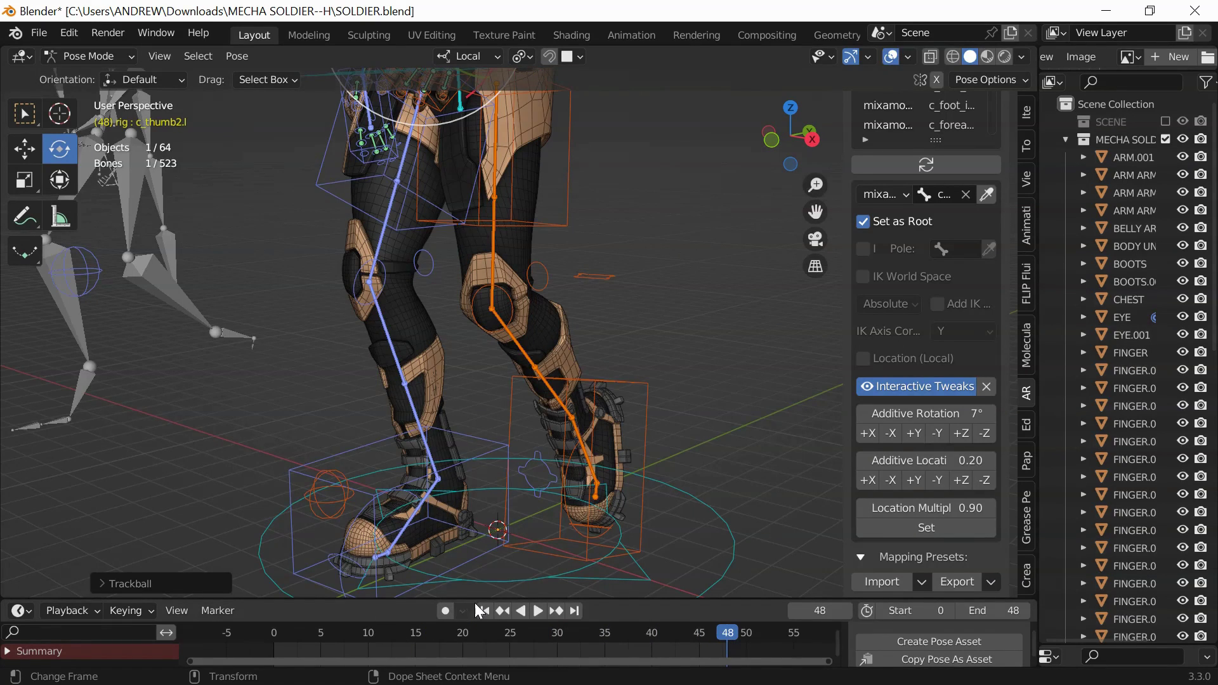
- At frame 0, rotate the right foot control c_foot_01.r to lower the right heel toward the ground
middle_drag(473, 454, 429, 401)
scroll(381, 409, up, 4)
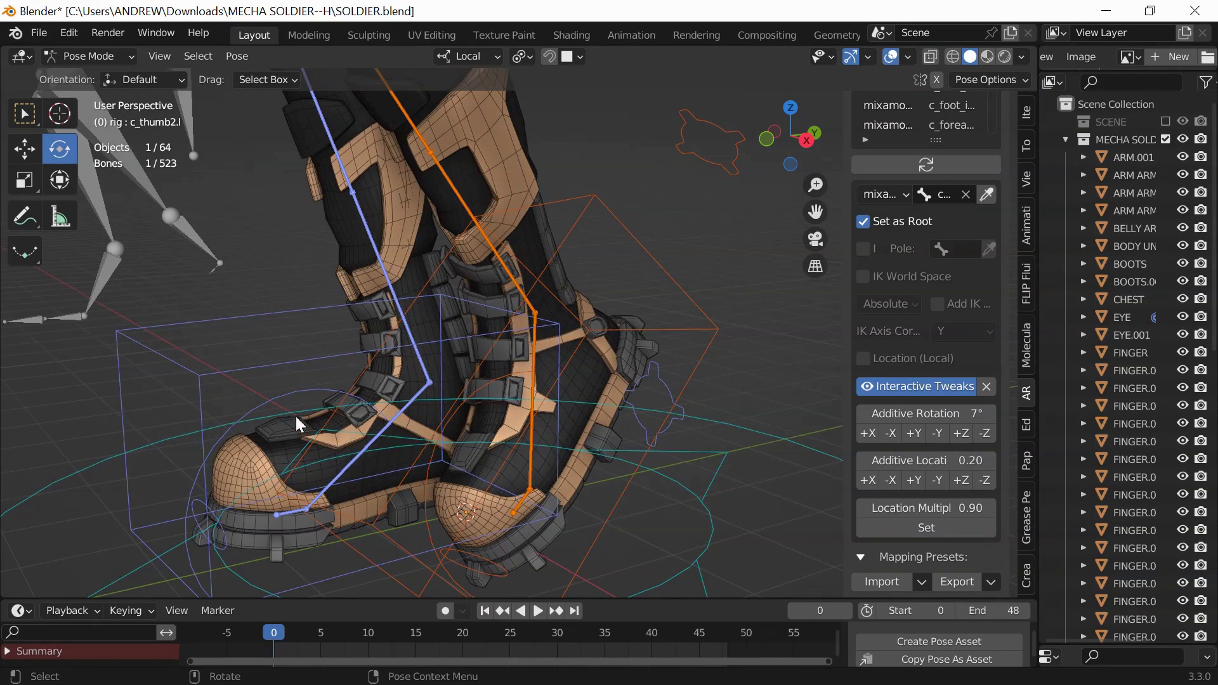
click(266, 409)
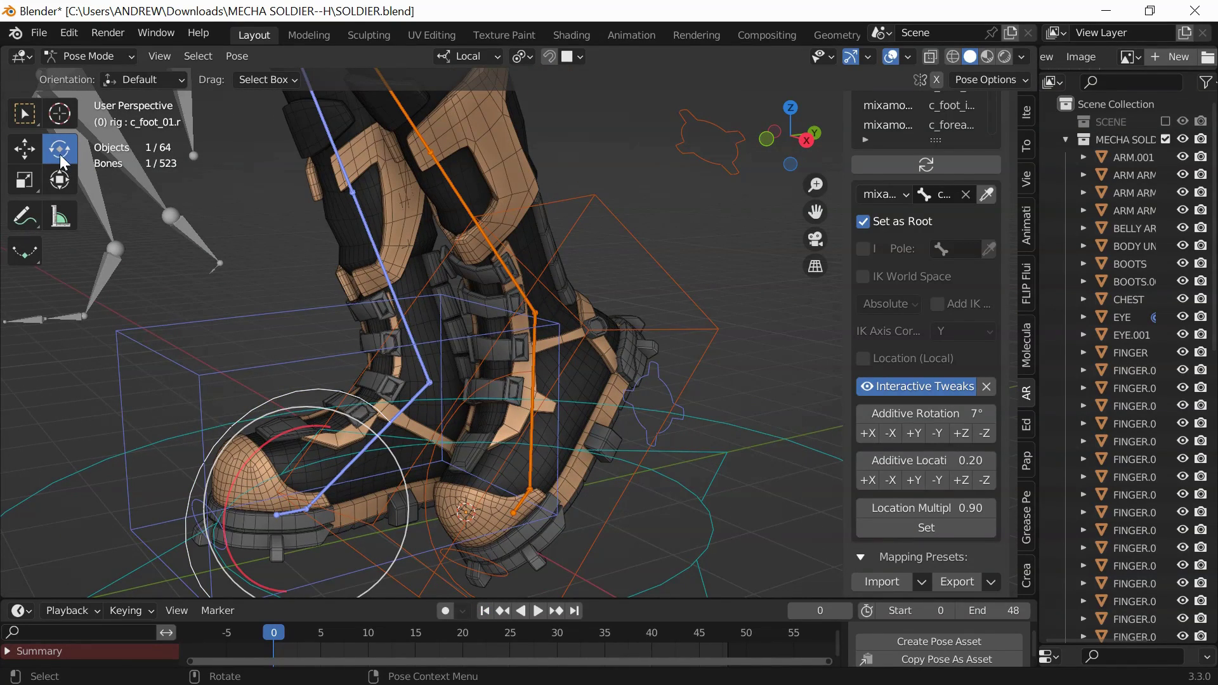
drag(273, 434, 282, 505)
- Play the walk animation while inspecting the legs and upper body, stop at frame 37 and examine the face rig
key(space)
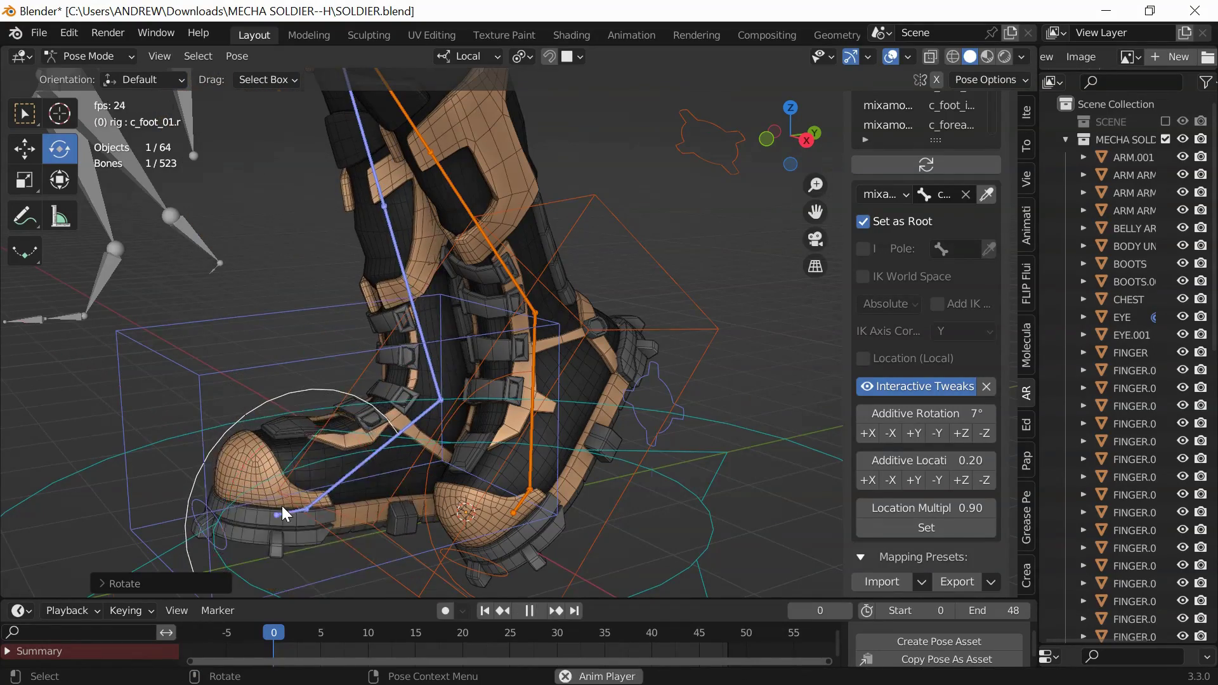
scroll(272, 389, down, 3)
middle_drag(318, 387, 382, 593)
middle_drag(264, 244, 265, 316)
alt+shift+drag(248, 390, 276, 495)
alt+right_drag(276, 495, 210, 388)
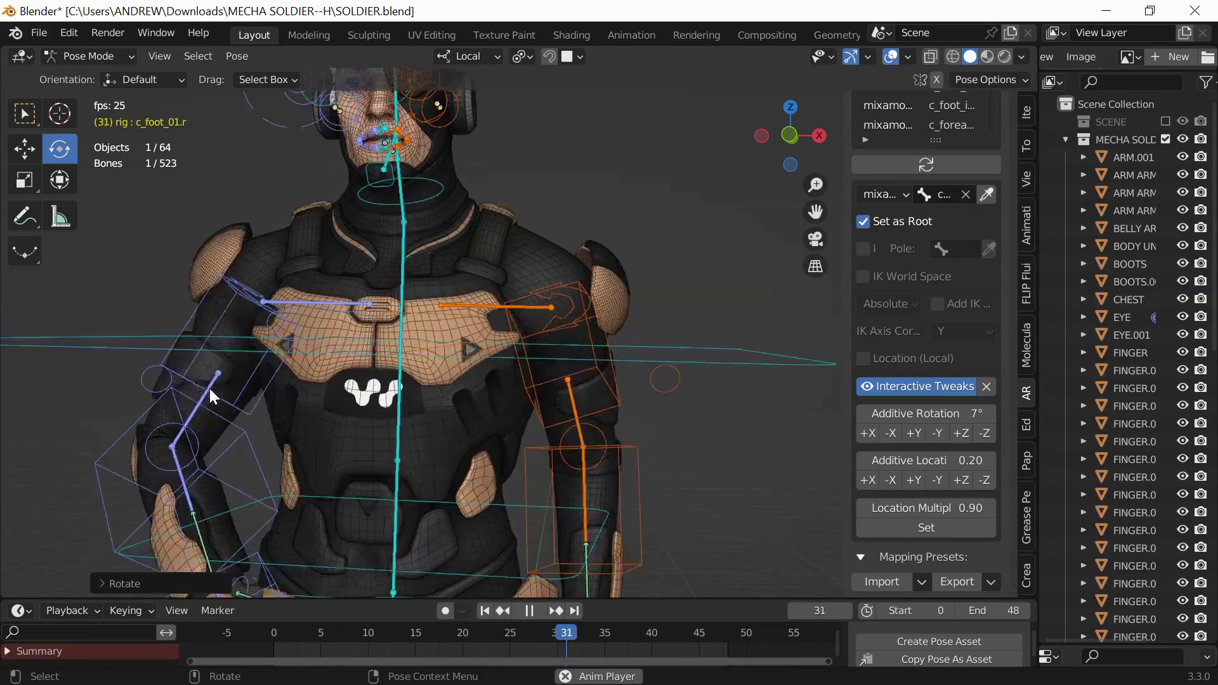
key(space)
alt+shift+drag(243, 415, 382, 542)
alt+right_drag(381, 543, 306, 402)
middle_drag(306, 401, 363, 414)
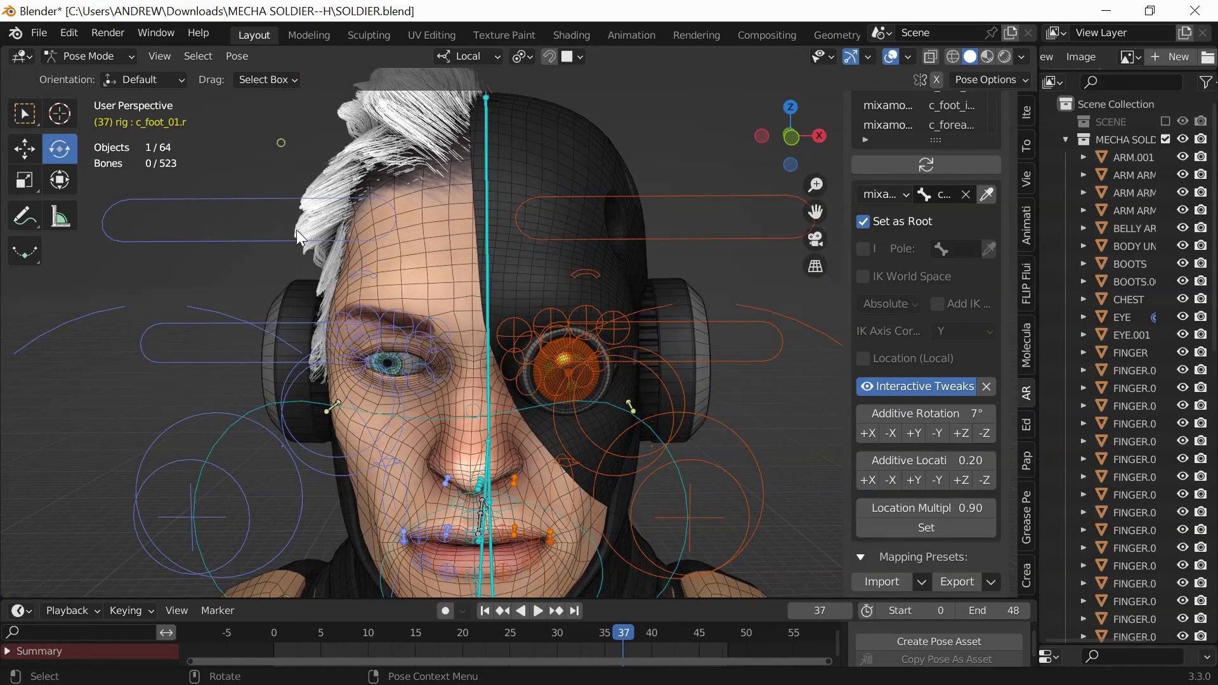
middle_drag(296, 229, 382, 268)
- Move the right eye target c_eye_target.r with the Move tool to change the right eye's gaze
click(215, 272)
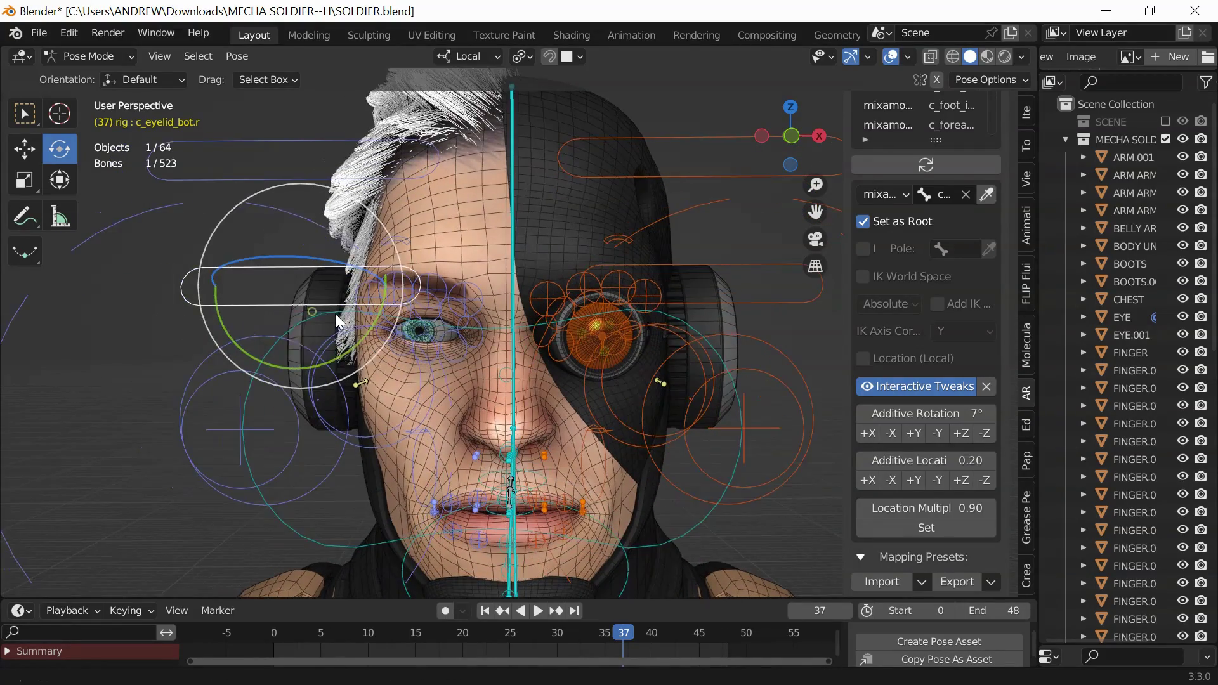
click(26, 147)
scroll(218, 269, up, 2)
middle_drag(273, 280, 329, 466)
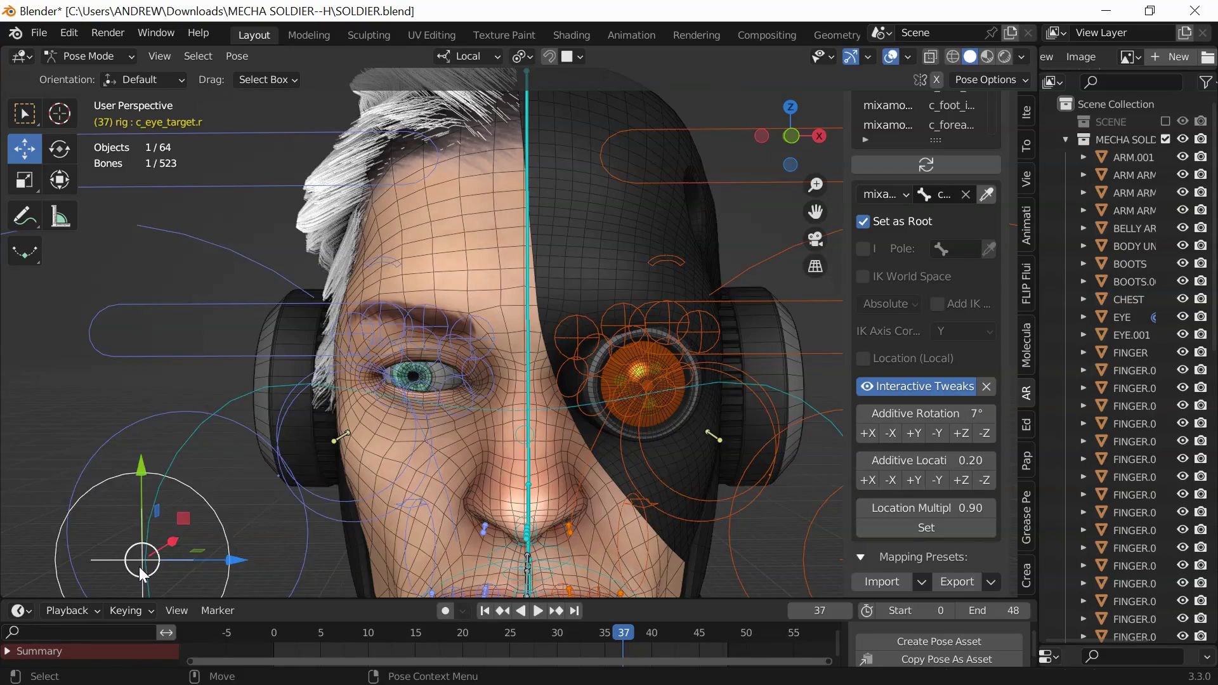
click(342, 535)
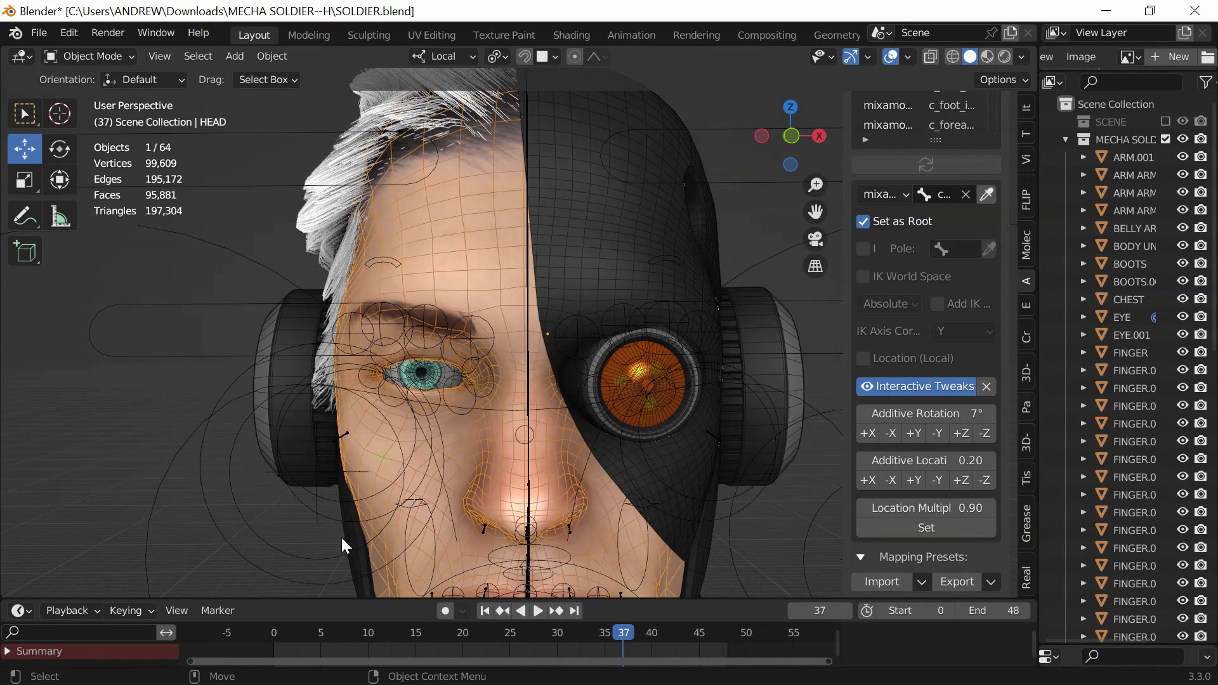
- Try moving the shared eye target c_eye_target.x, and undo the move
click(346, 519)
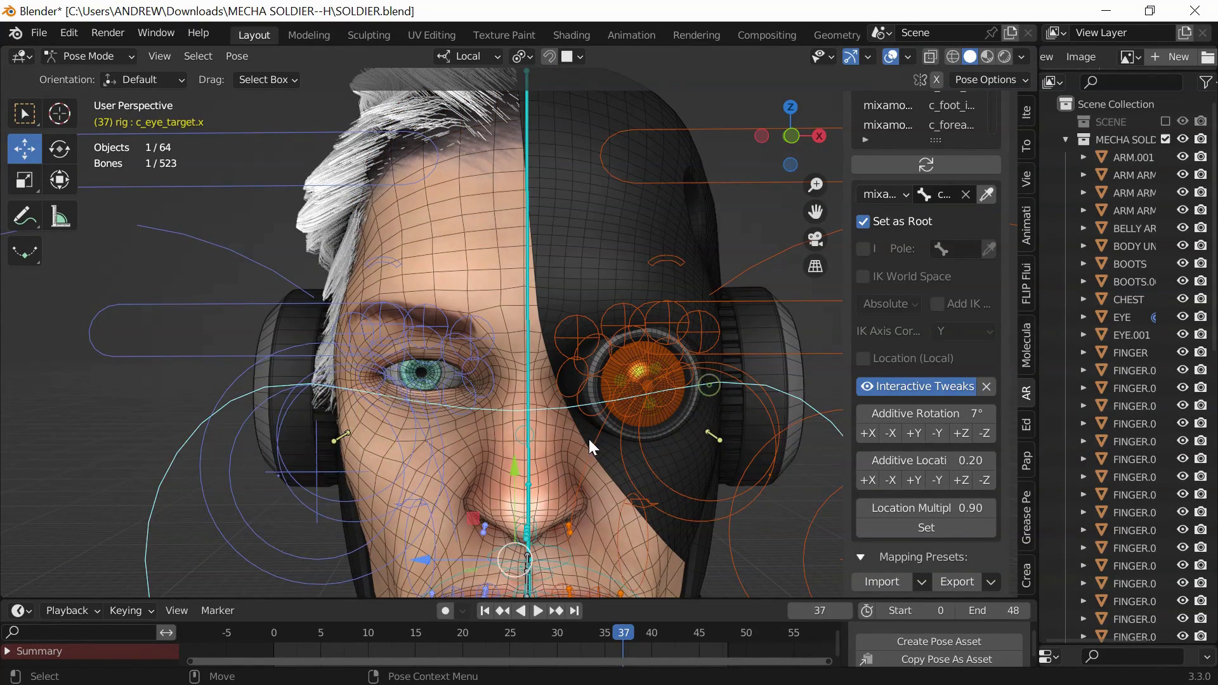
scroll(521, 535, down, 2)
drag(517, 481, 251, 452)
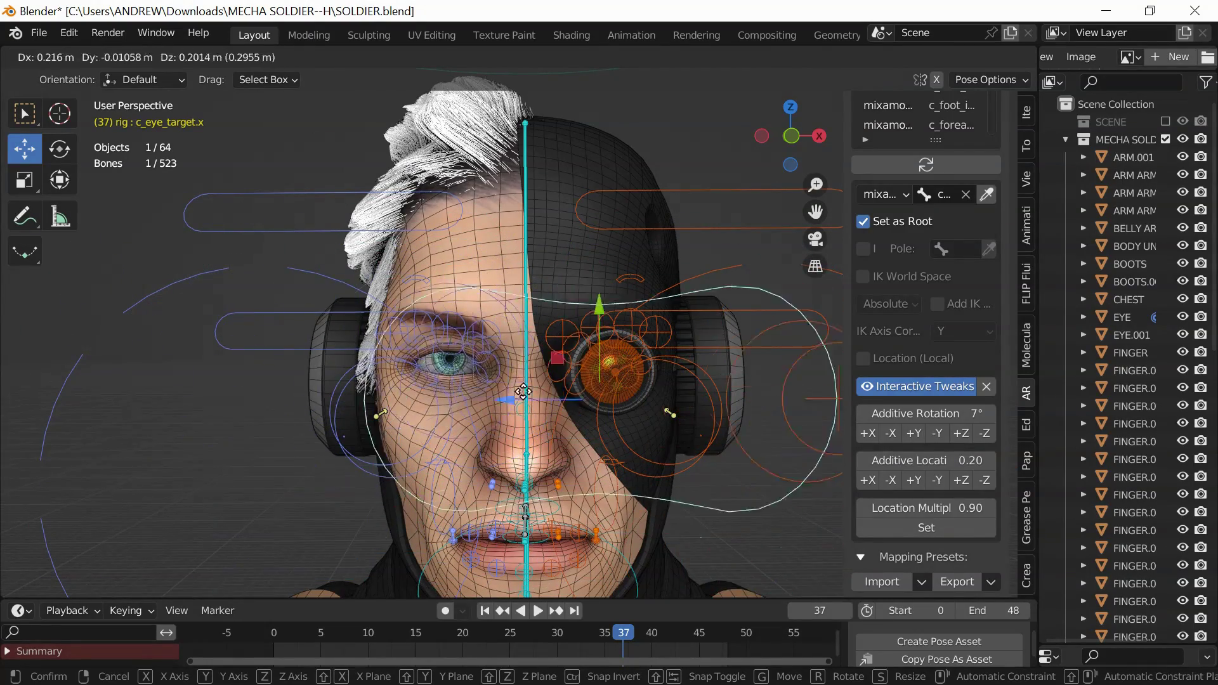
drag(523, 392, 516, 408)
key(ctrl+z)
scroll(517, 409, up, 3)
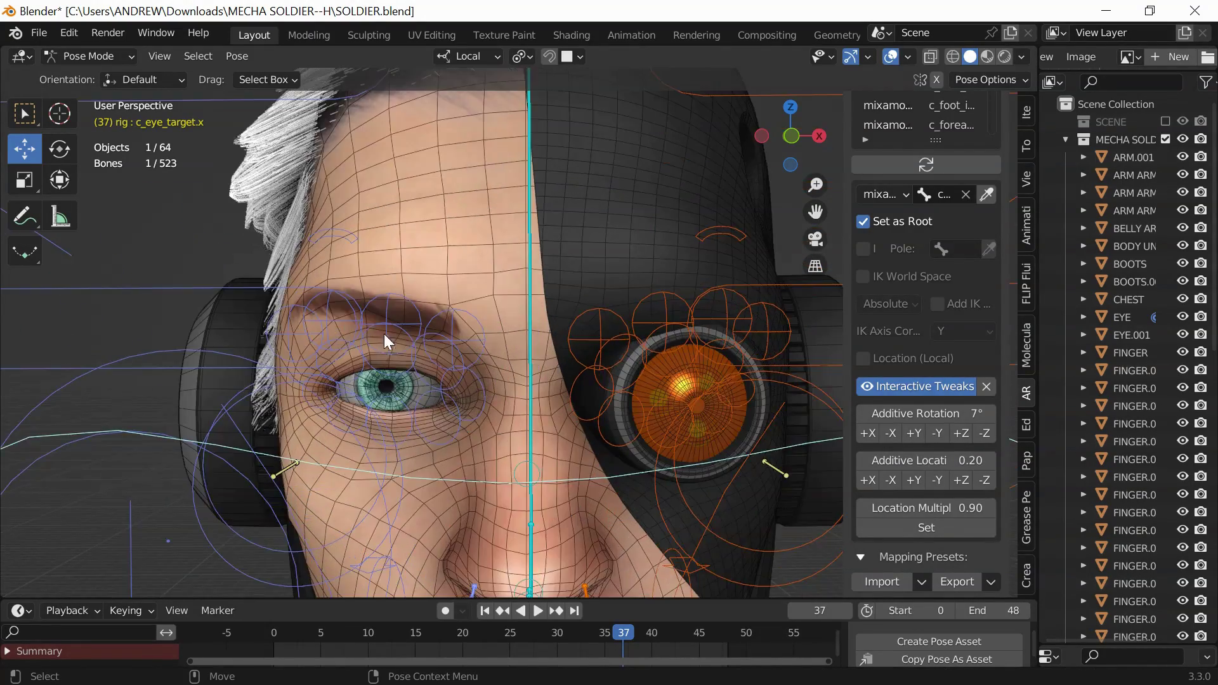
- Lower the inner right eyebrow by moving c_eyebrow_01.r together with its neighbouring eyebrow control
click(441, 316)
shift+click(383, 313)
drag(383, 313, 430, 344)
mouse_move(302, 258)
middle_down()
mouse_move(341, 296)
mouse_move(323, 266)
middle_up()
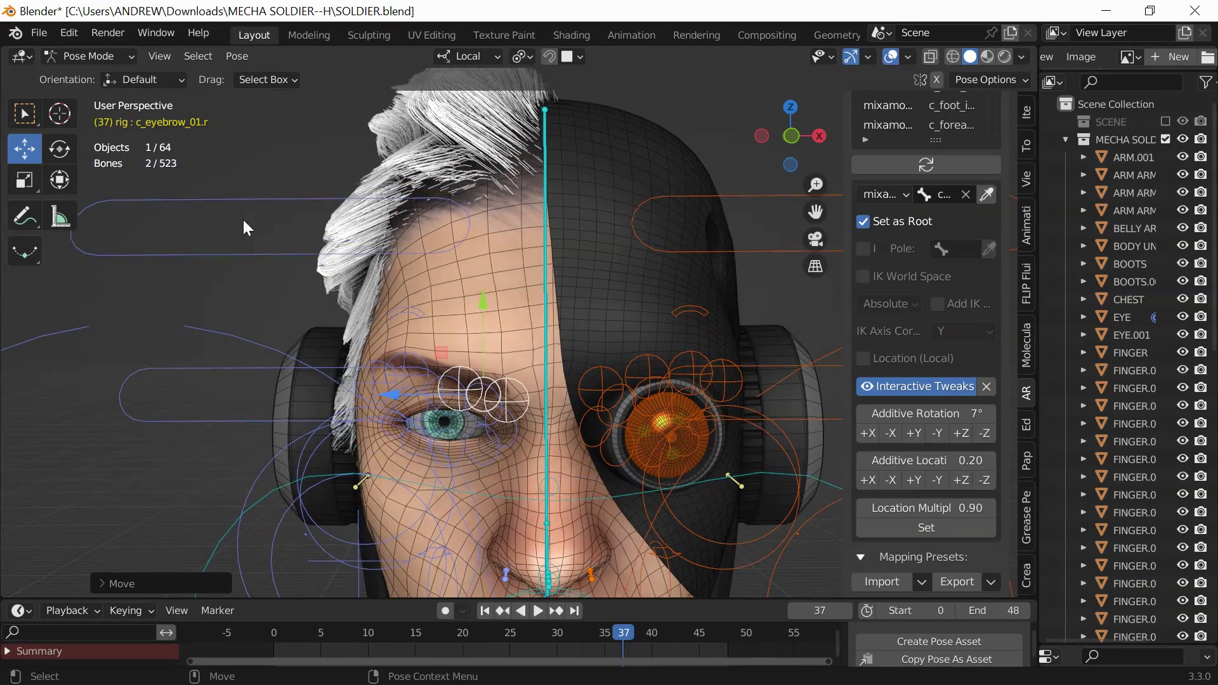
- Partly close the right eye by moving the upper eyelid control c_eyelid_top.r down
click(264, 257)
drag(265, 227, 269, 266)
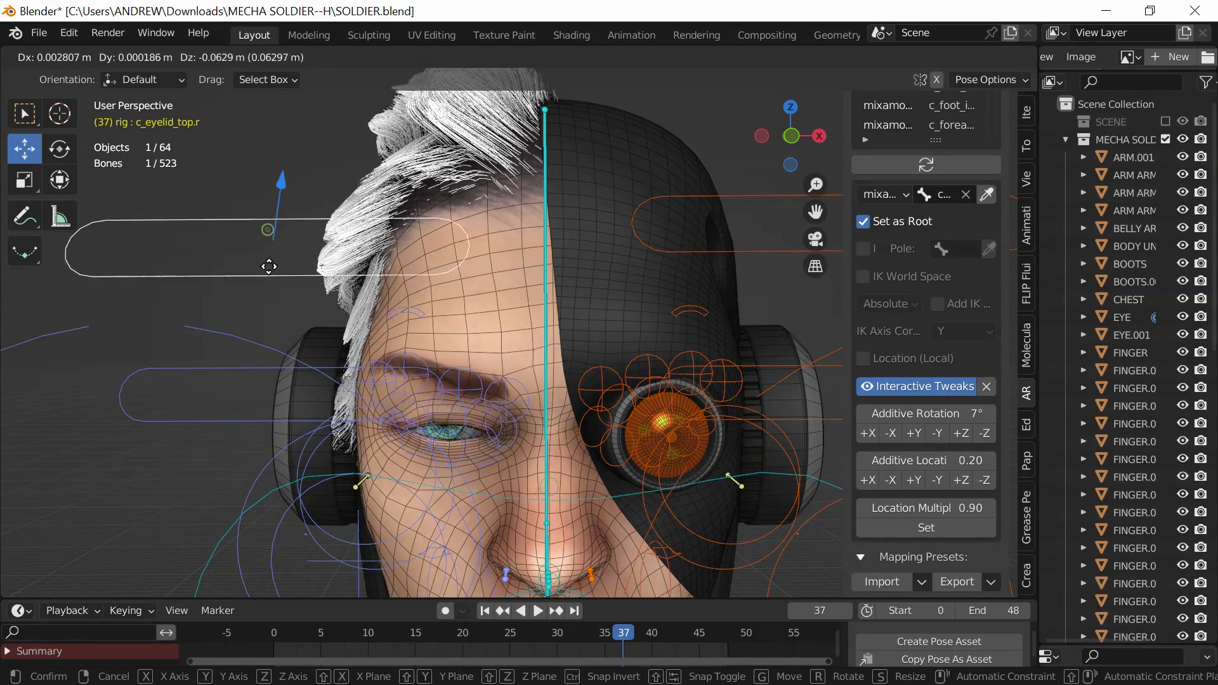
scroll(348, 439, up, 4)
shift+middle_drag(349, 447, 368, 357)
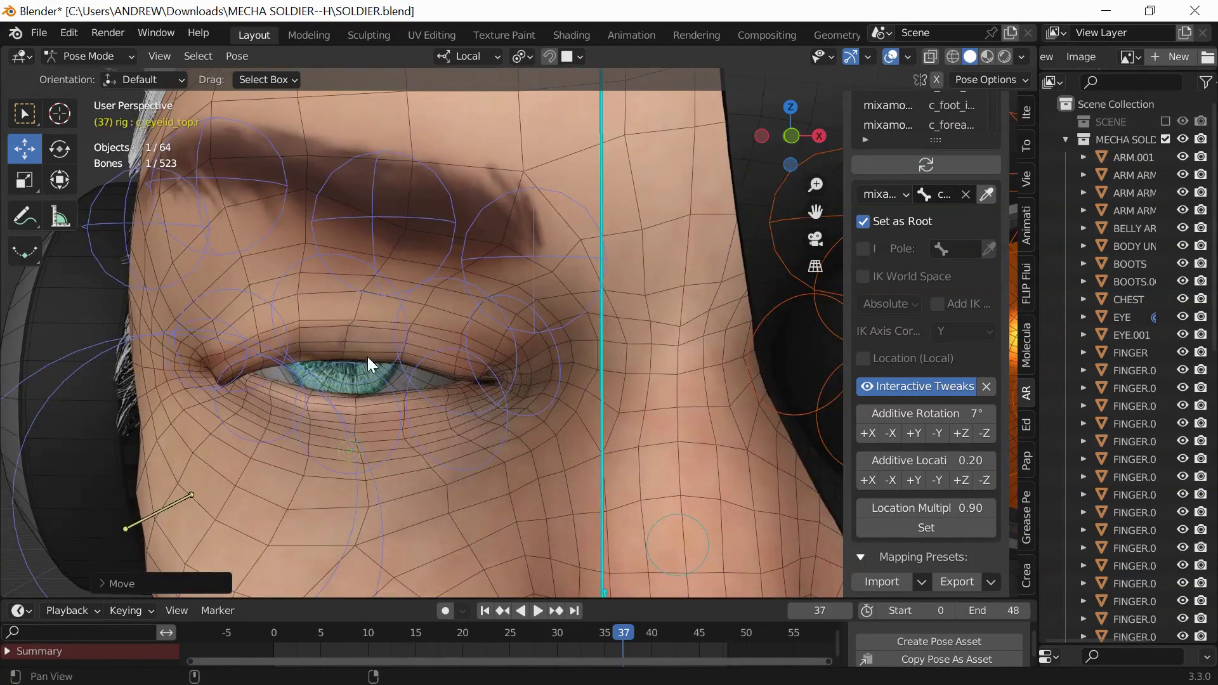
- Try moving the right upper eyelid's detail control c_eyelid_top_02.r
click(340, 326)
click(289, 276)
scroll(288, 276, down, 5)
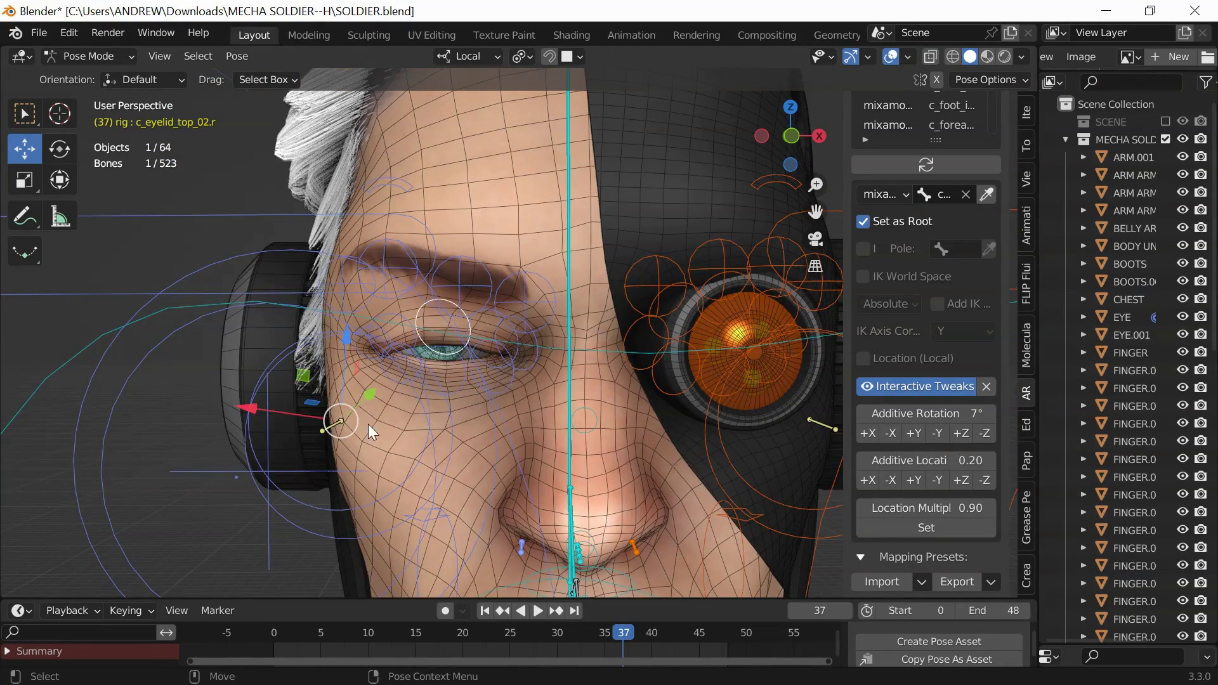
drag(345, 462, 345, 461)
scroll(342, 326, down, 6)
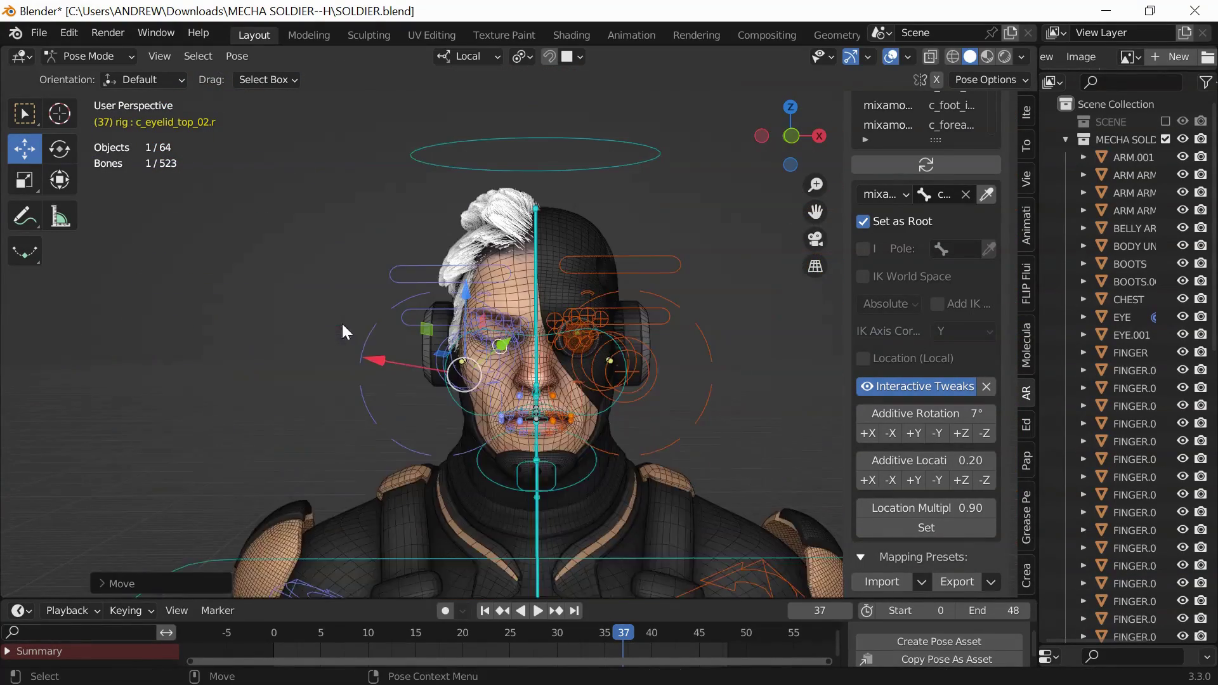
- Select all the facial controls and clear all their pose transforms, then deselect them
click(295, 254)
scroll(295, 254, up, 3)
drag(291, 175, 708, 516)
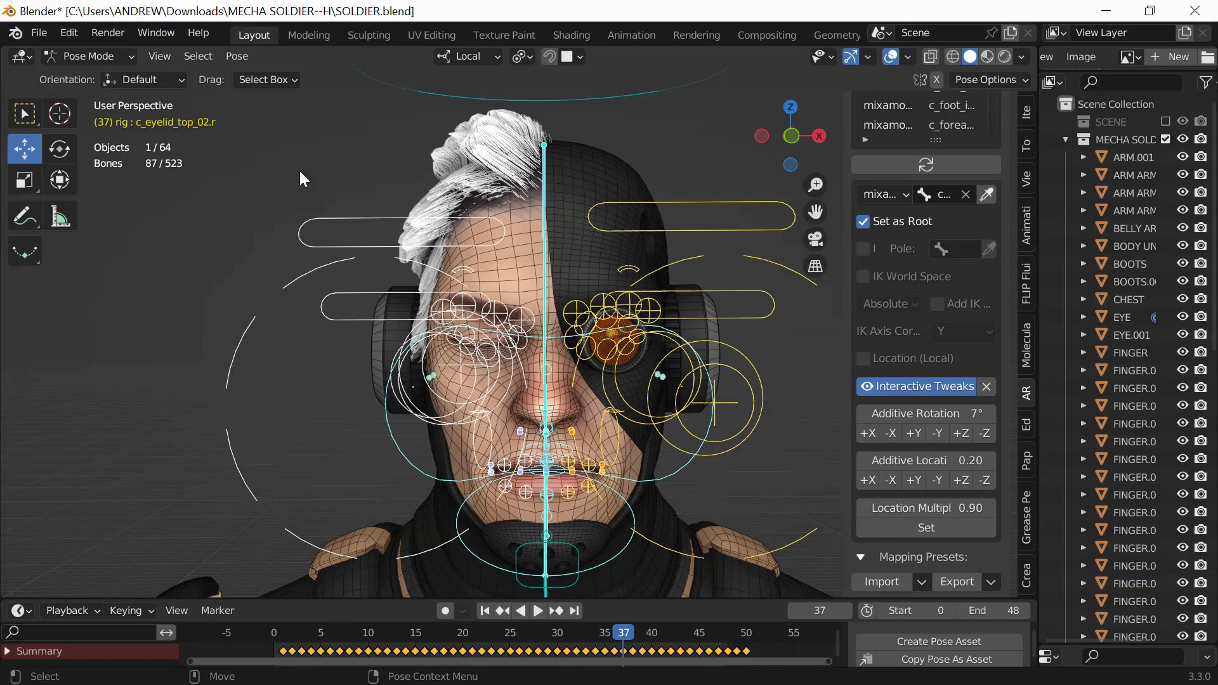
click(236, 55)
click(444, 93)
click(191, 265)
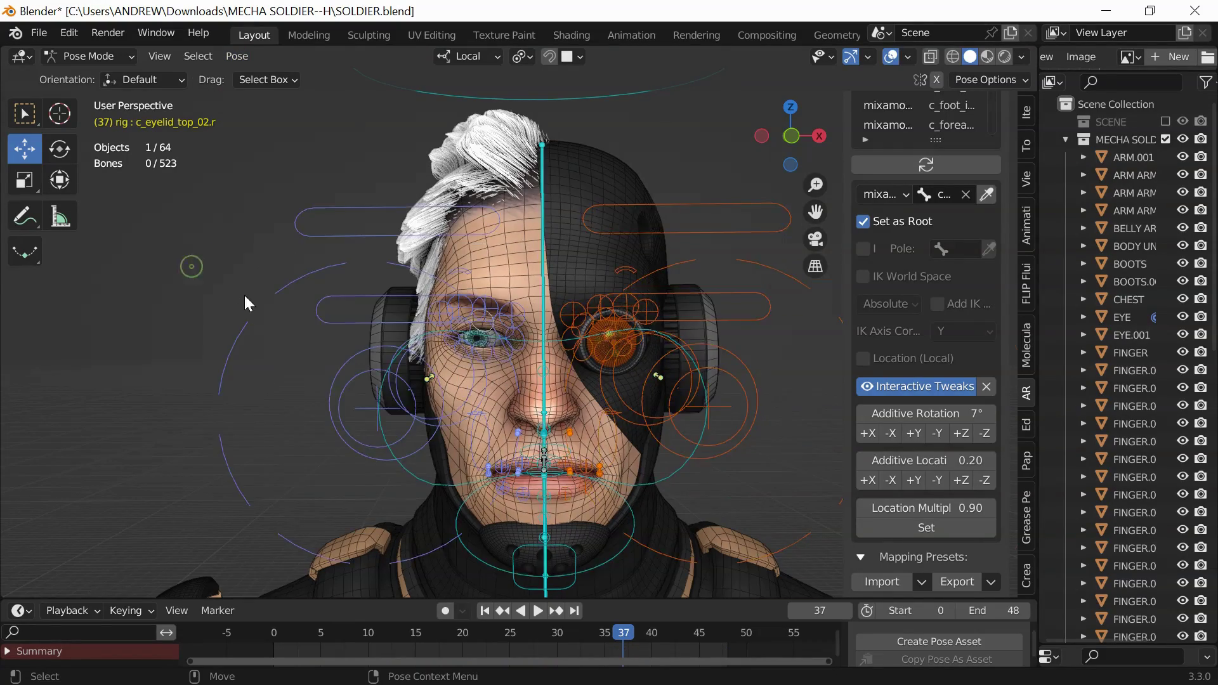
- Move the jaw control c_jawbone.x slightly up and toward the character's right side
scroll(388, 311, up, 3)
scroll(387, 311, up, 2)
click(444, 468)
scroll(439, 447, down, 1)
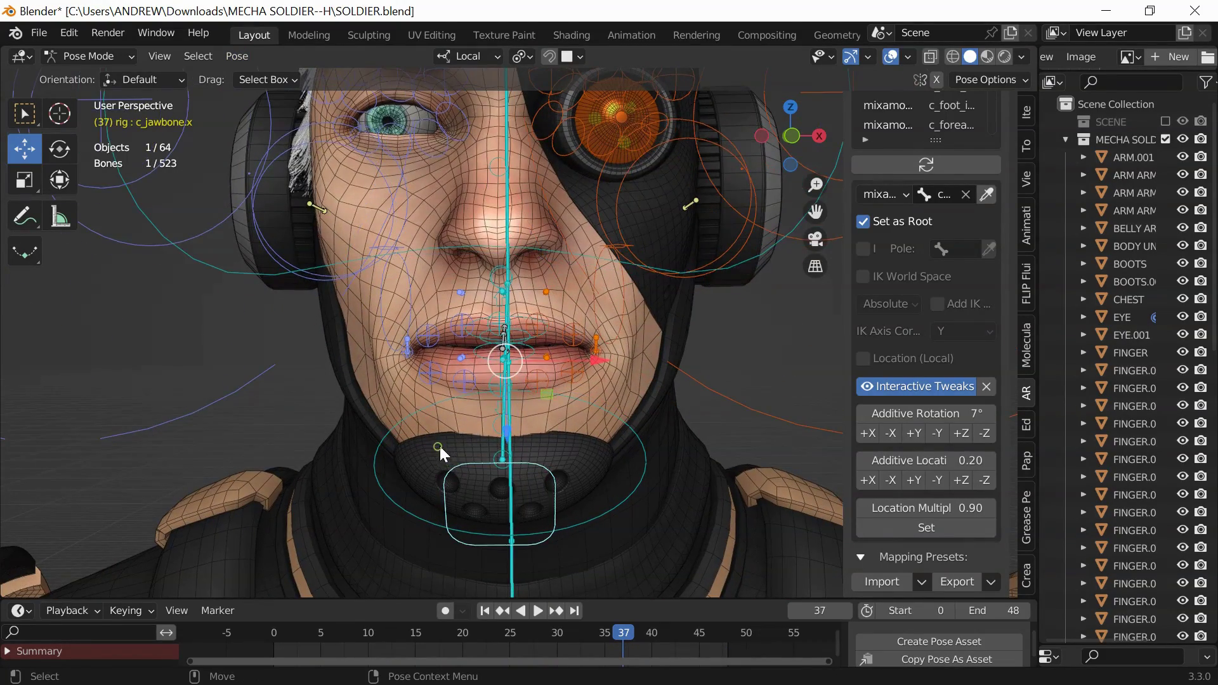
key(g)
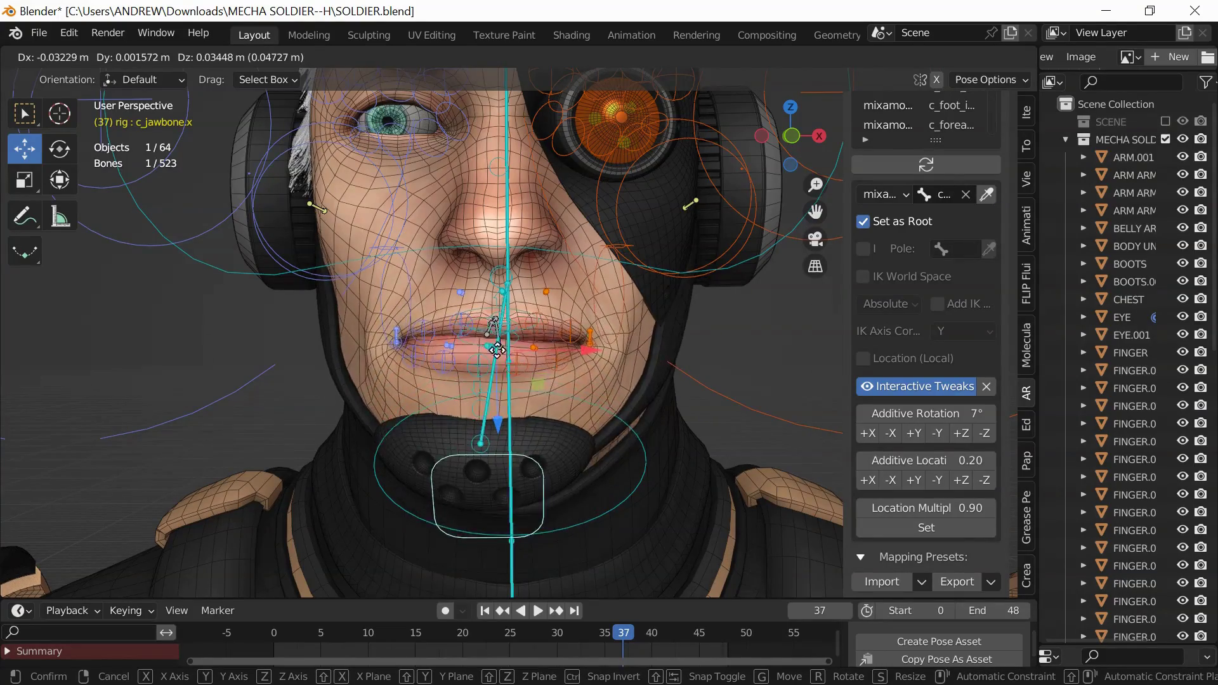
click(490, 348)
- Reposition the left mouth corner c_lips_smile.l and the two right lower-lip controls, including c_lips_bot.r
scroll(448, 349, up, 3)
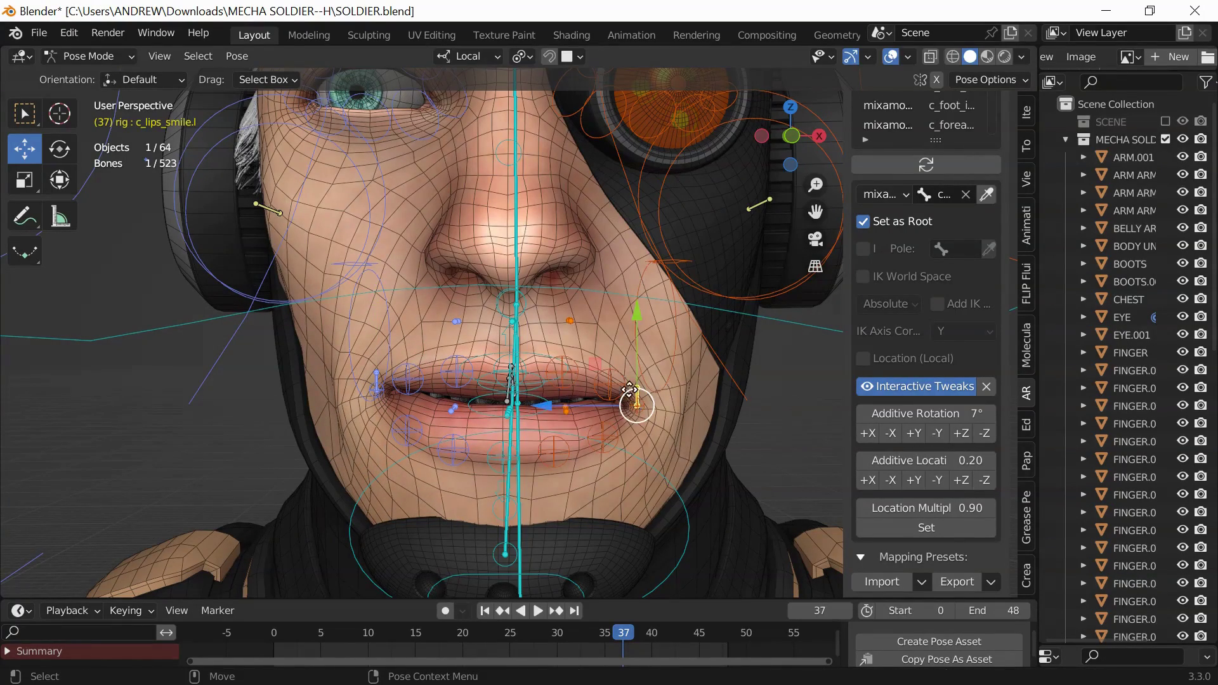
key(g)
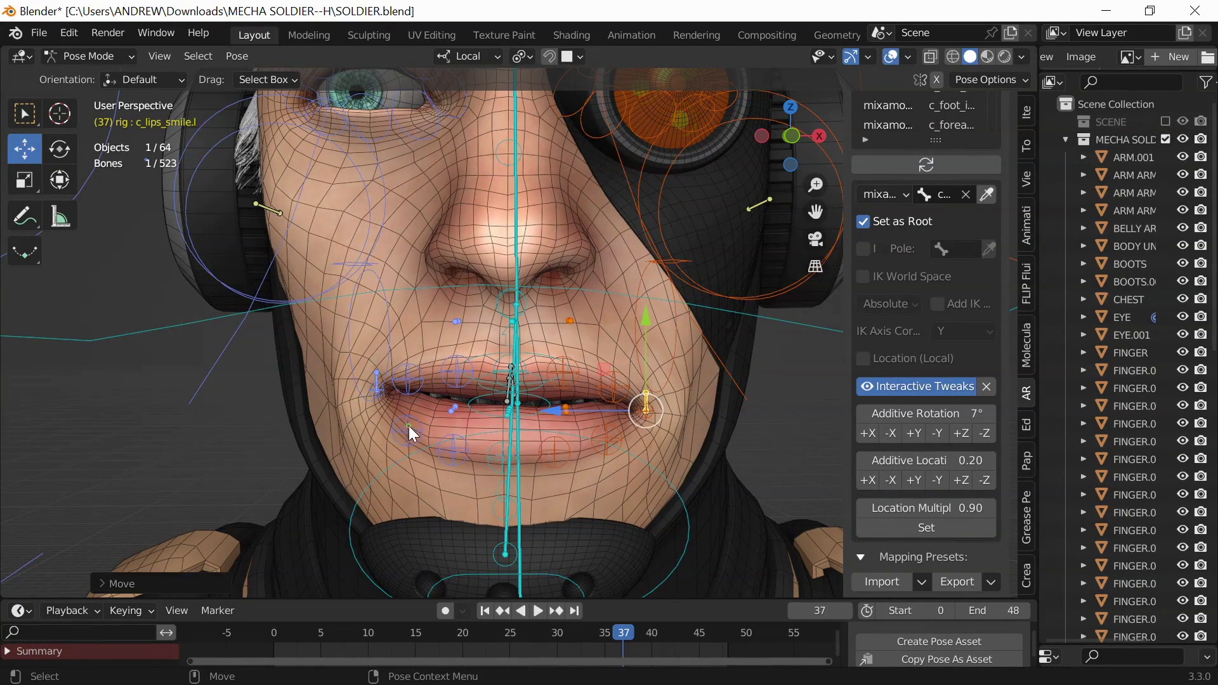
click(410, 427)
shift+click(441, 461)
key(g)
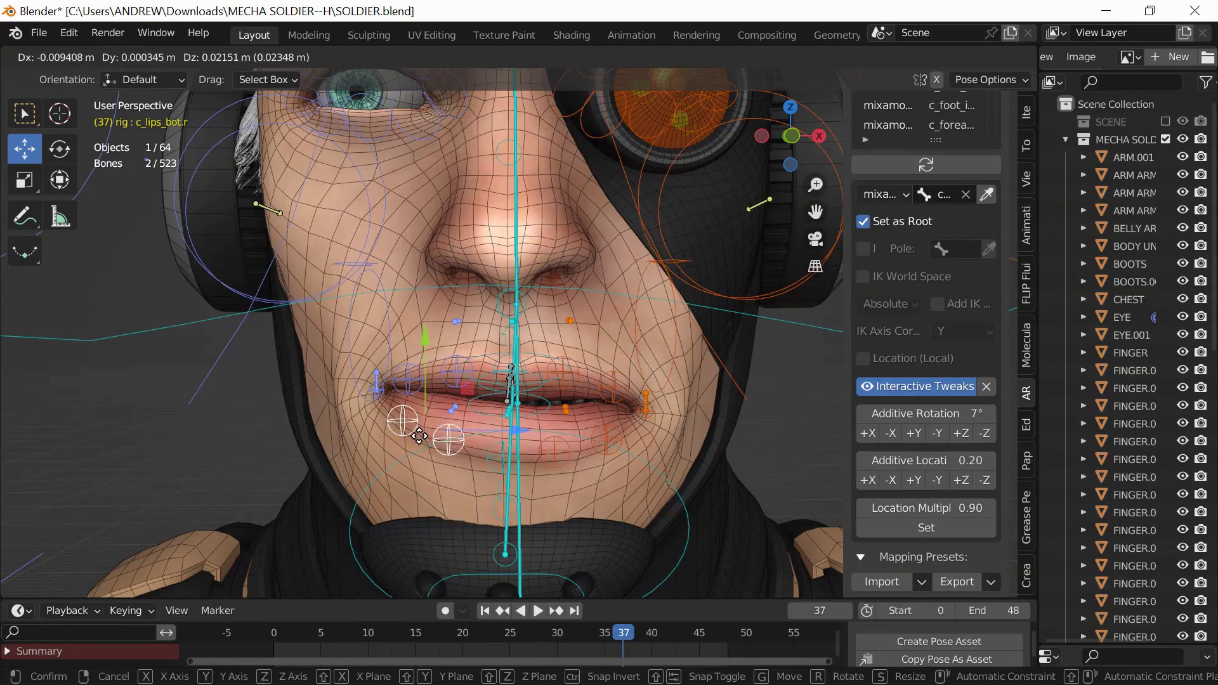
- Adjust the upper lip by moving its two right-side controls and its two left-side controls, including c_lips_top.r and c_lips_top.l
click(417, 392)
shift+click(438, 382)
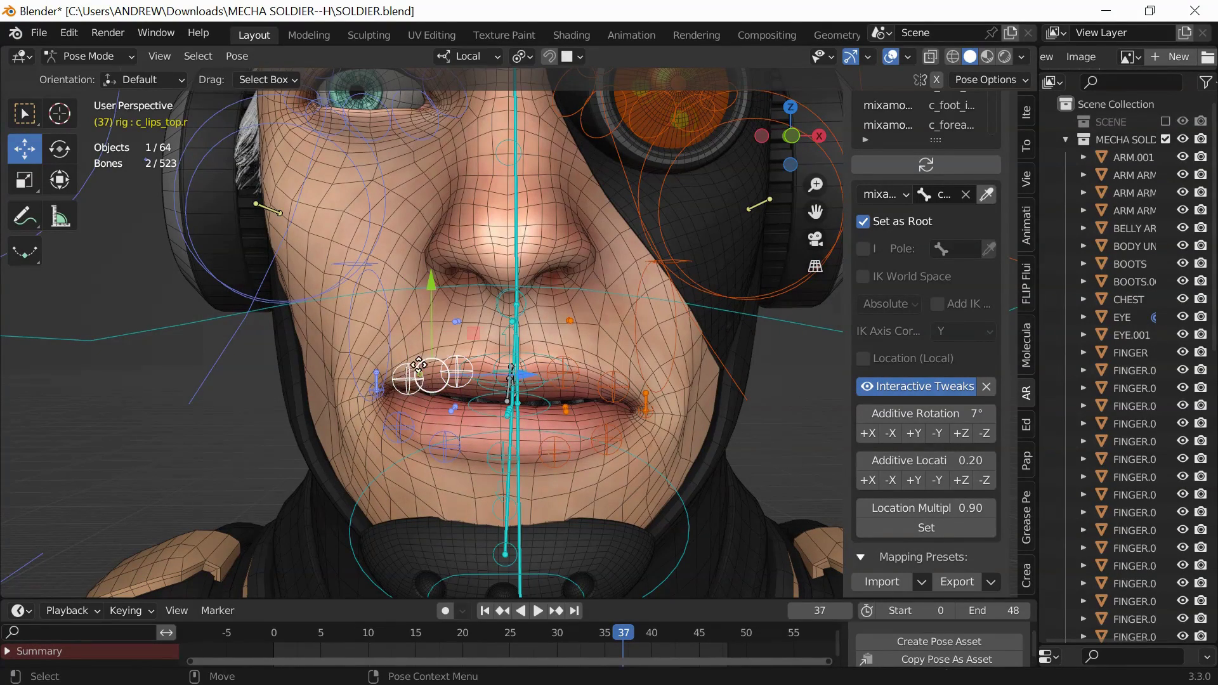
key(g)
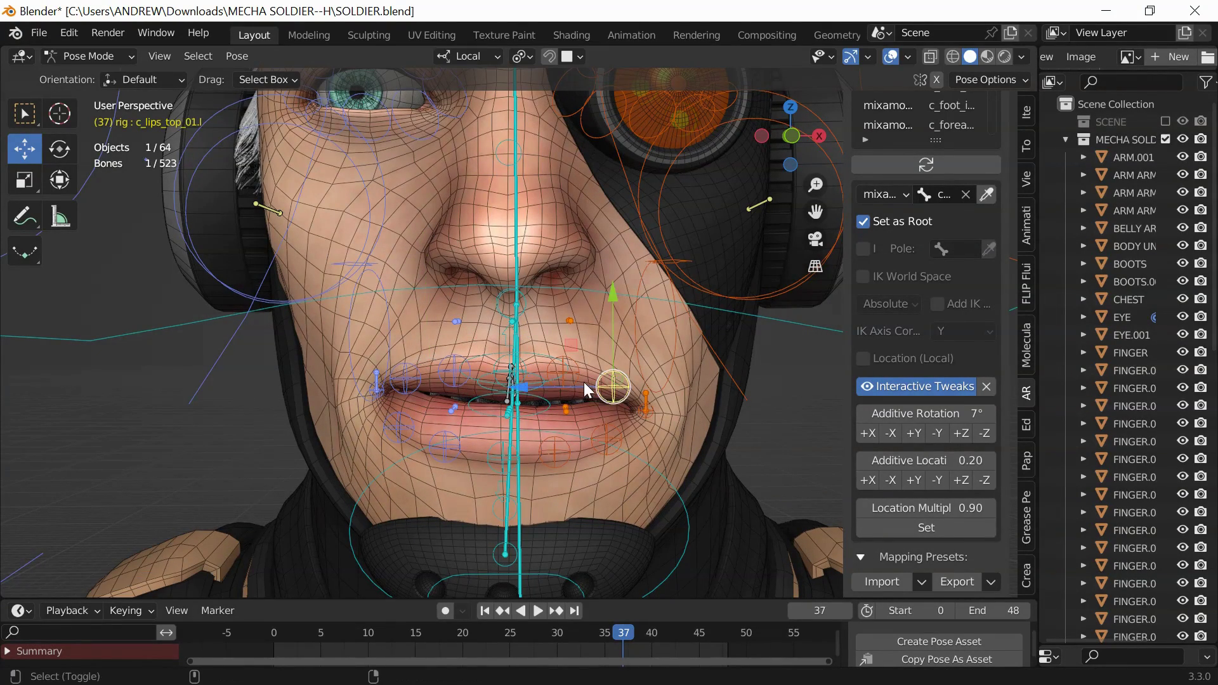
key(g)
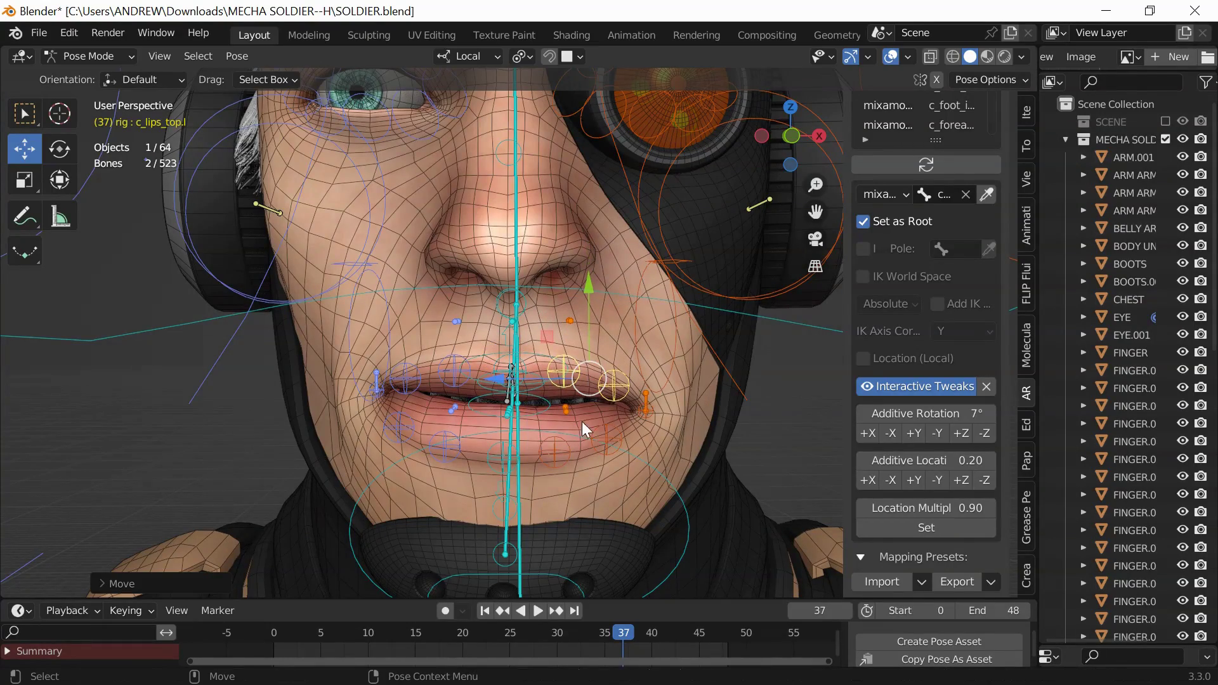
- Adjust the left half of the lower lip by moving c_lips_bot.l together with its neighbouring control
click(595, 427)
shift+click(558, 451)
key(g)
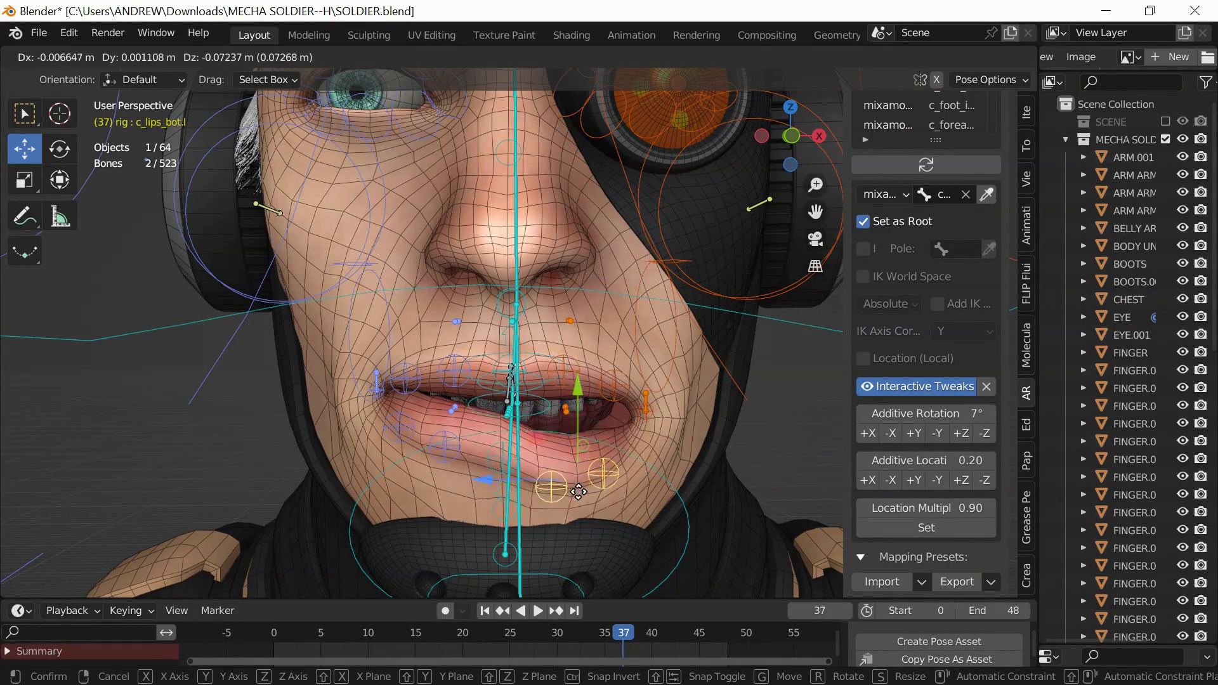
- Shift the jaw control c_jawbone.x sideways back toward the centre of the face
scroll(317, 317, down, 2)
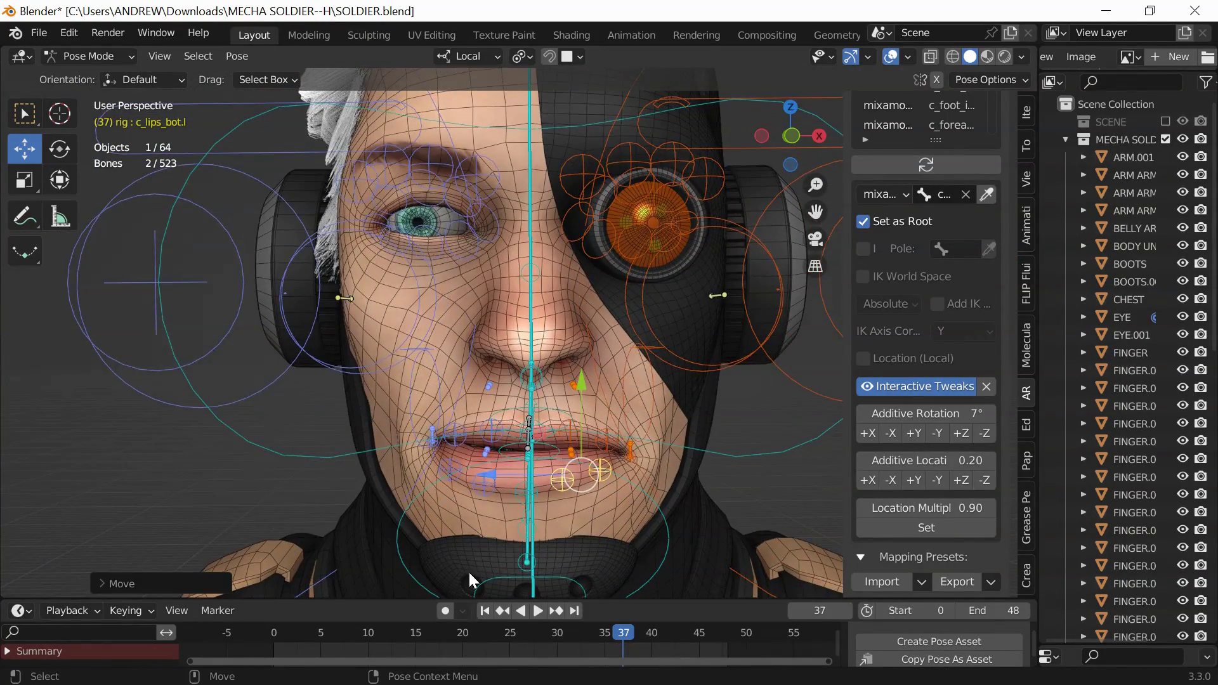
shift+middle_drag(441, 503, 448, 451)
key(g)
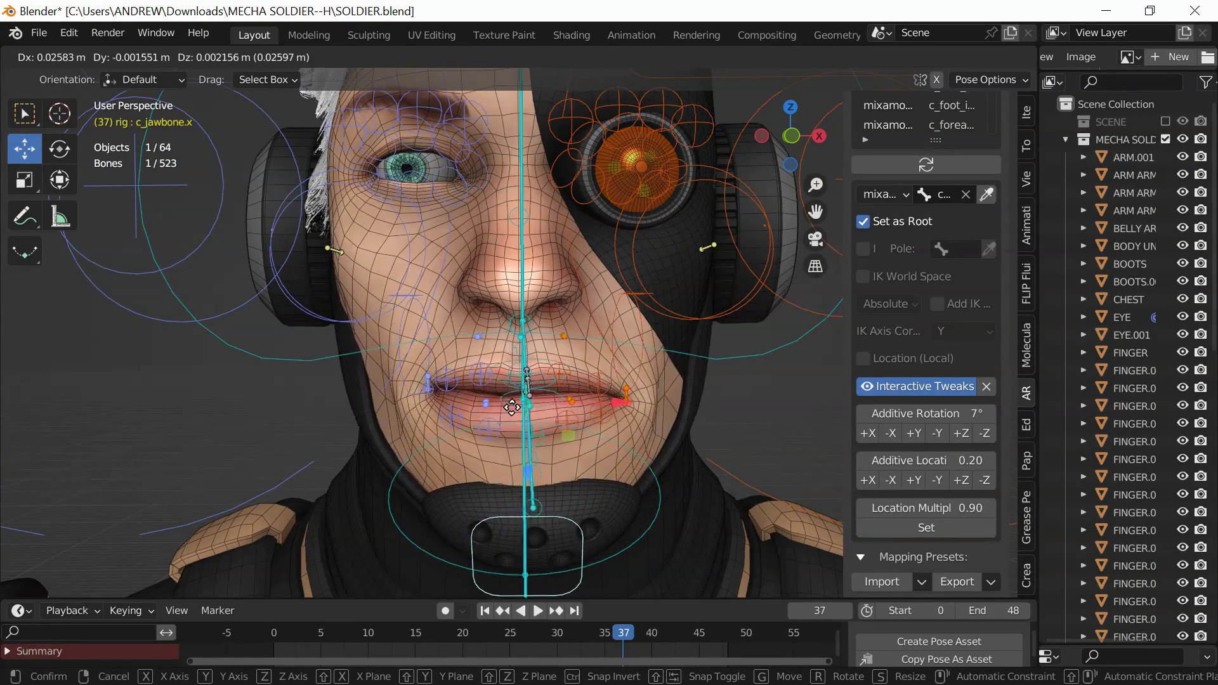
click(323, 262)
- Raise the right lower eyelid slightly by moving the control c_eyelid_bot.r
shift+middle_drag(324, 262, 360, 344)
scroll(360, 344, up, 1)
scroll(359, 344, down, 1)
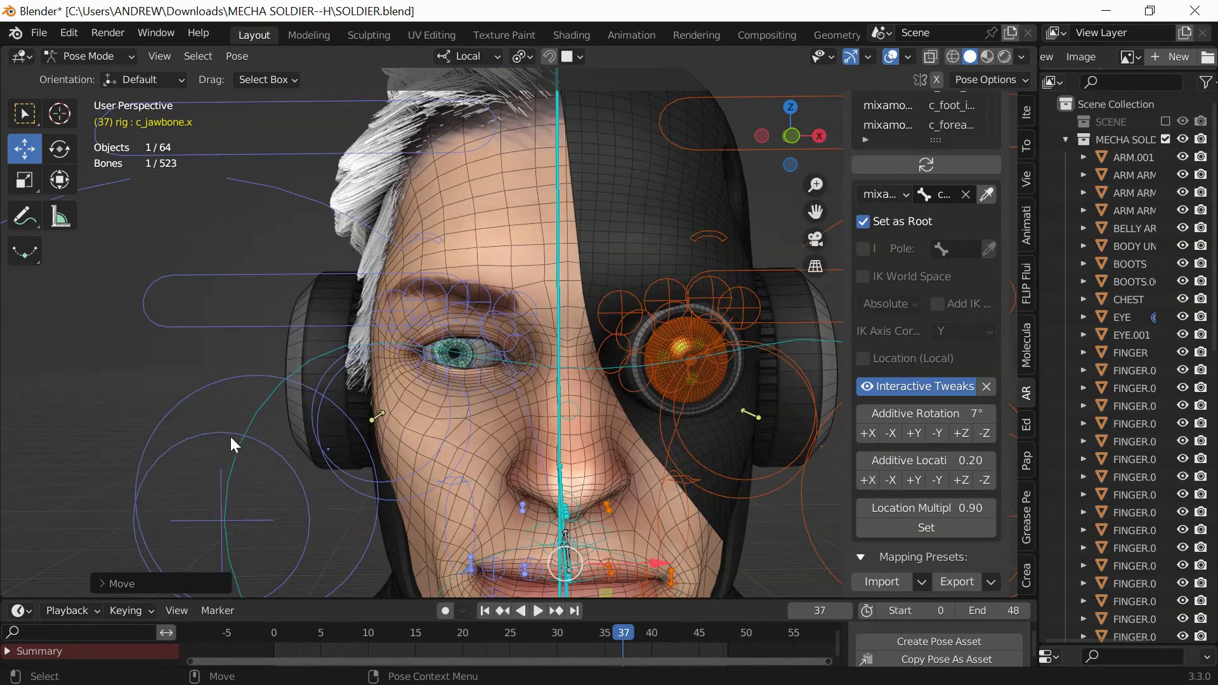
click(235, 327)
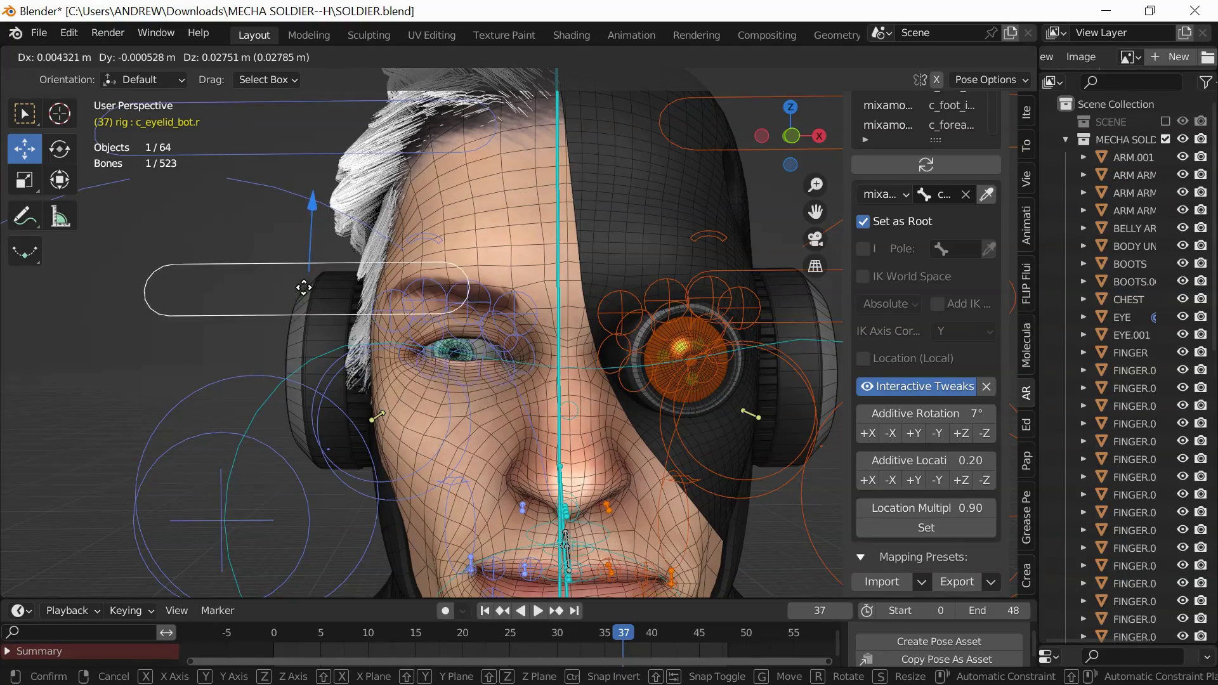
- Move the right eye target c_eye_target.r inward to turn the right eye toward the nose
click(184, 515)
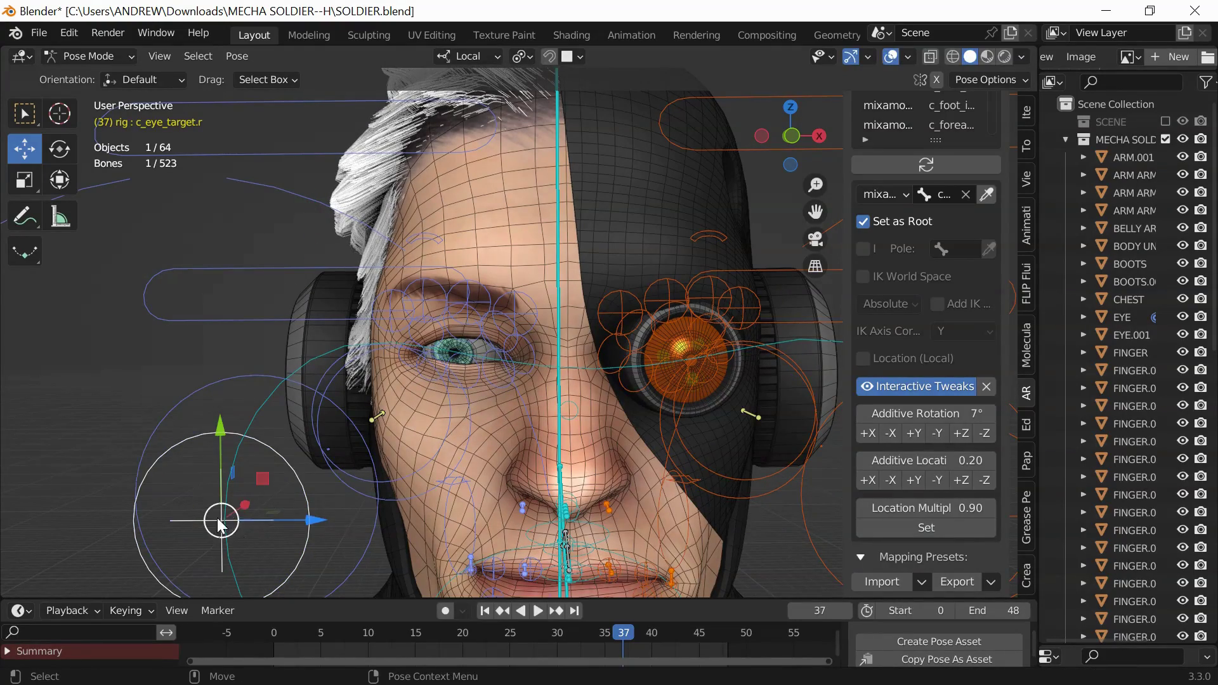
key(g)
click(202, 221)
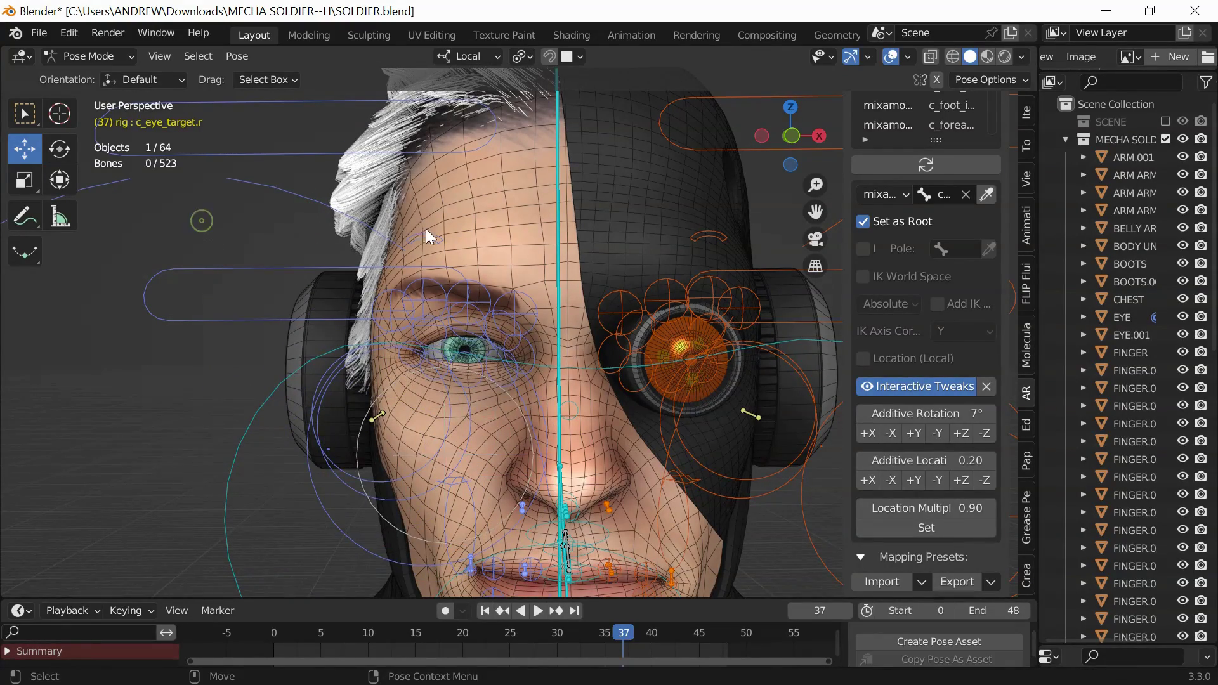
- Adjust the right eyebrow by moving c_eyebrow_full.r, and c_eyebrow_01.r together with its neighbouring eyebrow control
shift+middle_drag(425, 221, 419, 261)
scroll(418, 262, up, 1)
key(g)
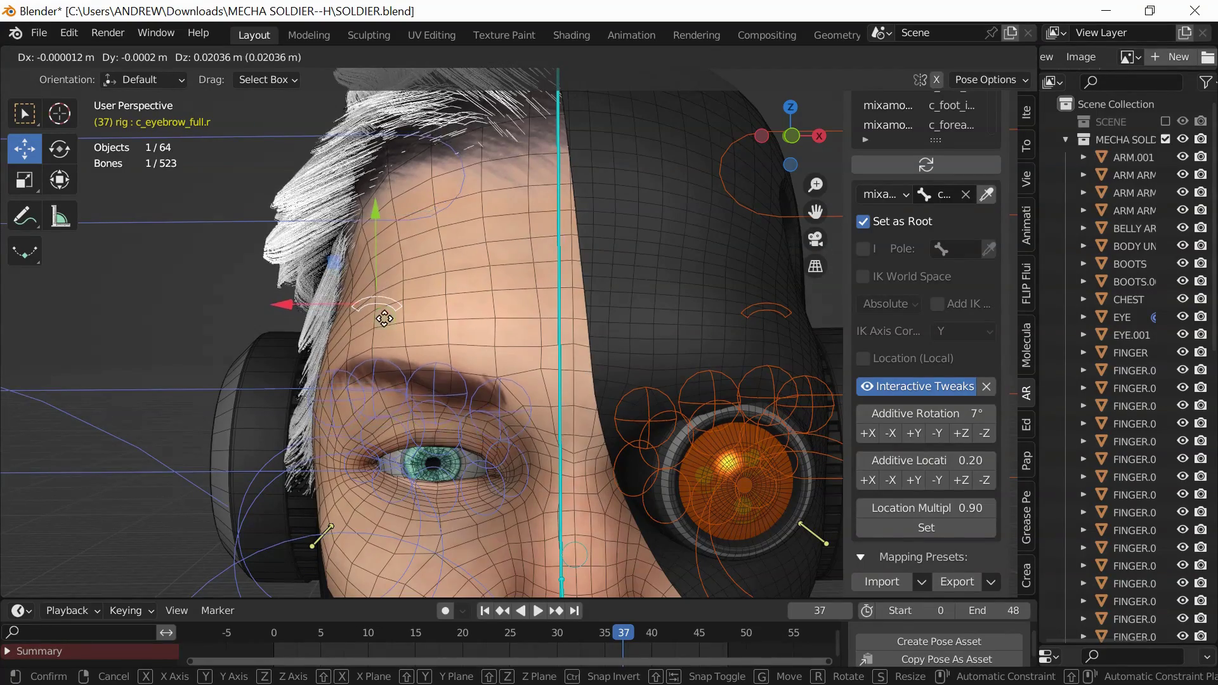
shift+click(437, 398)
key(g)
click(390, 340)
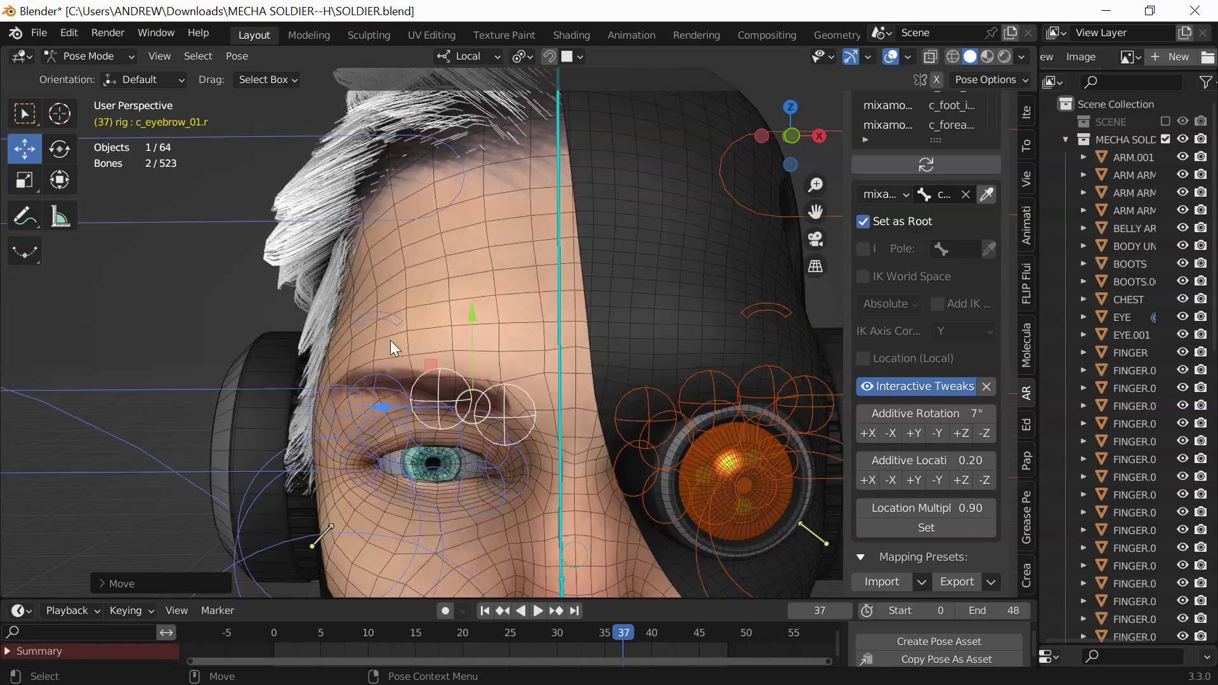
- Play the walk animation with the whole character in view and shrink the timeline area to enlarge the 3D viewport
scroll(387, 339, down, 9)
key(space)
scroll(335, 321, down, 2)
middle_drag(335, 321, 307, 329)
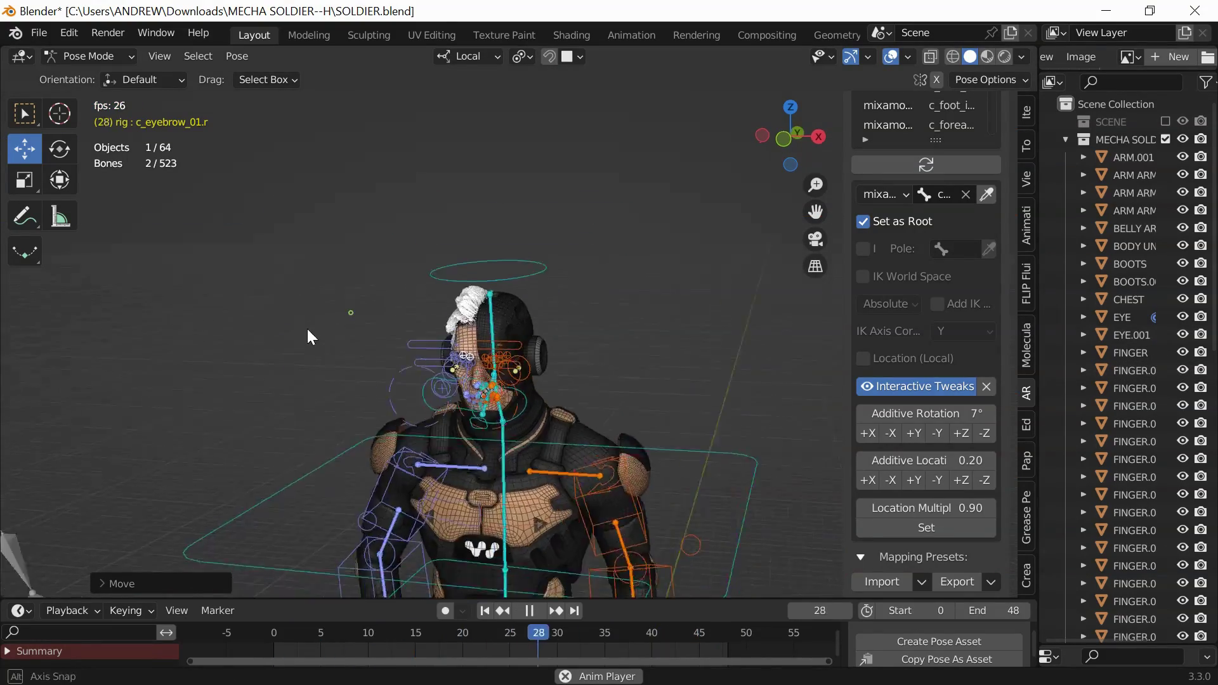
scroll(311, 328, down, 4)
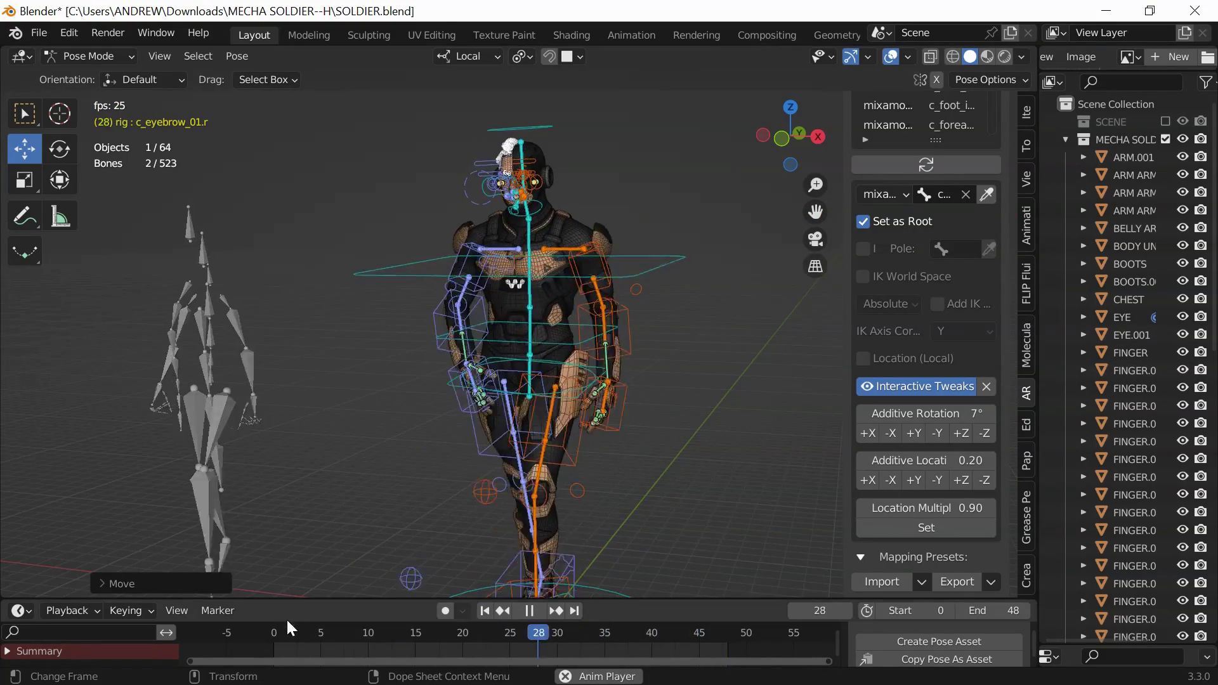
drag(292, 598, 307, 631)
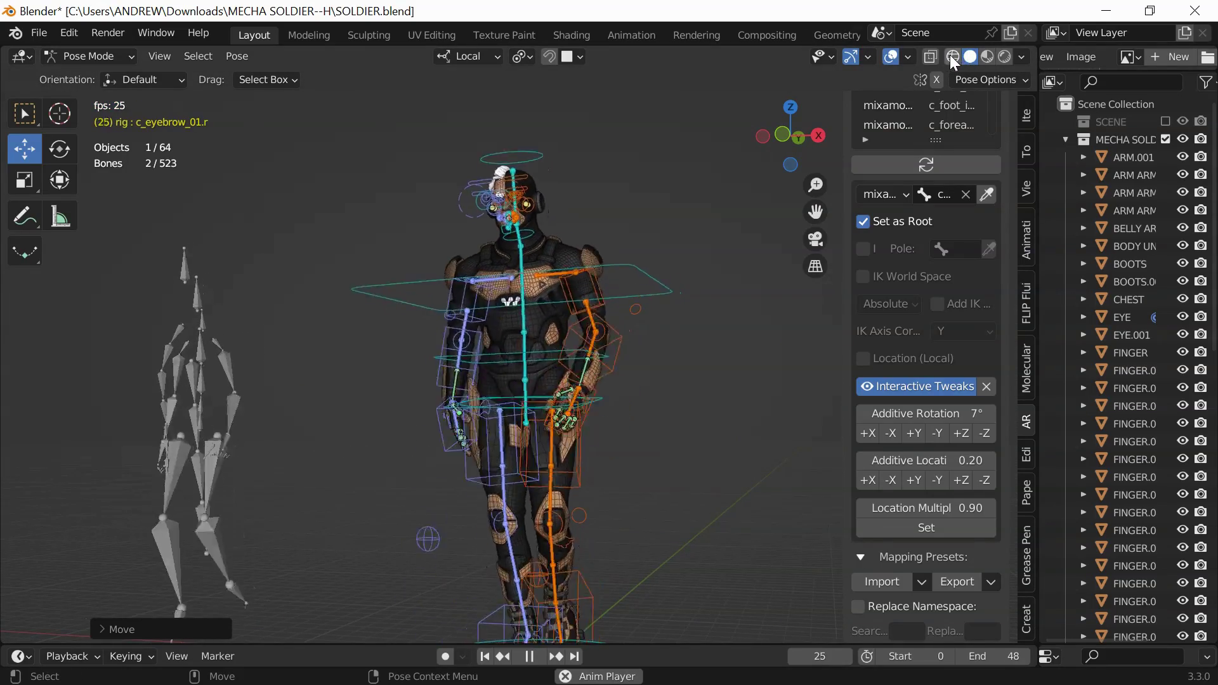
- Try wireframe shading, return to solid shading and set its color mode to Single
scroll(394, 238, up, 2)
click(952, 56)
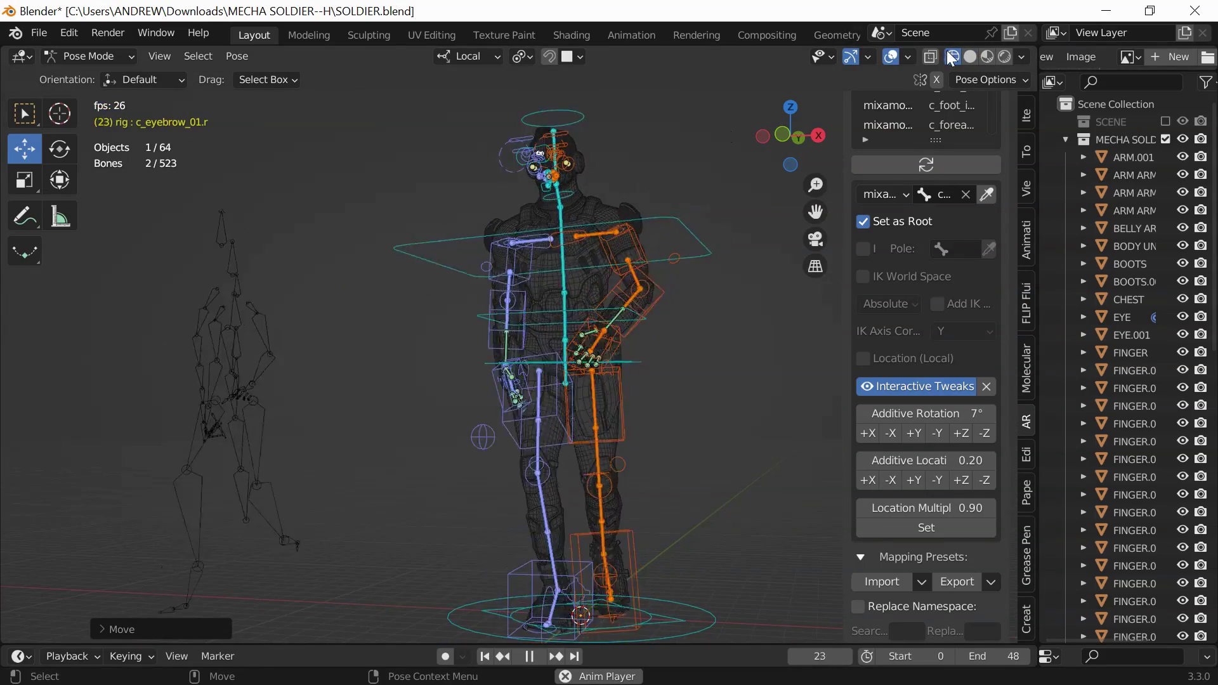
click(970, 57)
click(1022, 56)
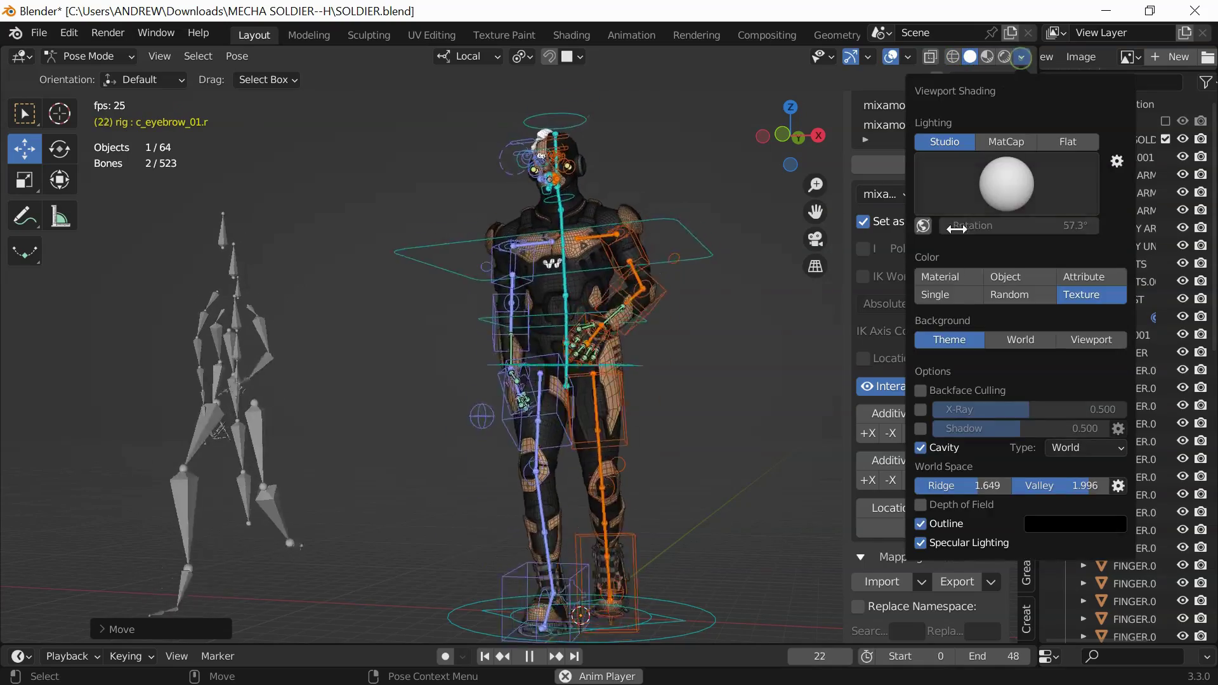
click(943, 292)
- Examine the mesh deformation on the face, torso, legs and feet from several sides while the walk plays
scroll(360, 294, up, 4)
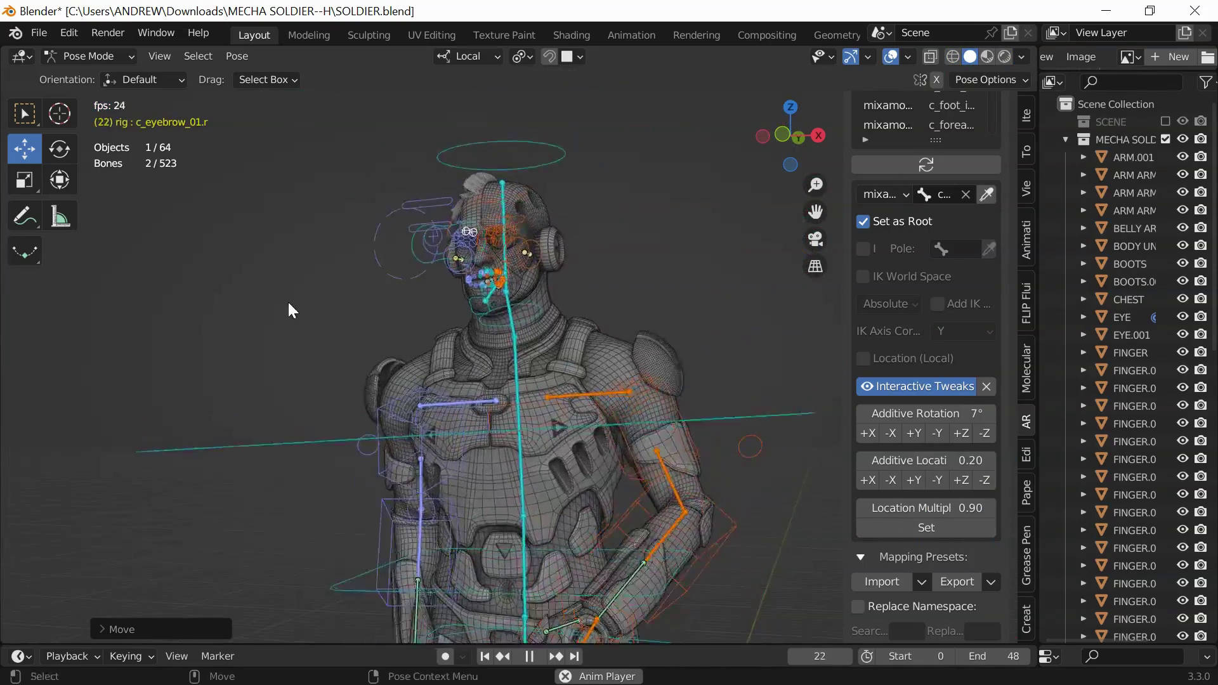
scroll(291, 310, up, 3)
middle_drag(199, 307, 319, 307)
scroll(320, 307, up, 5)
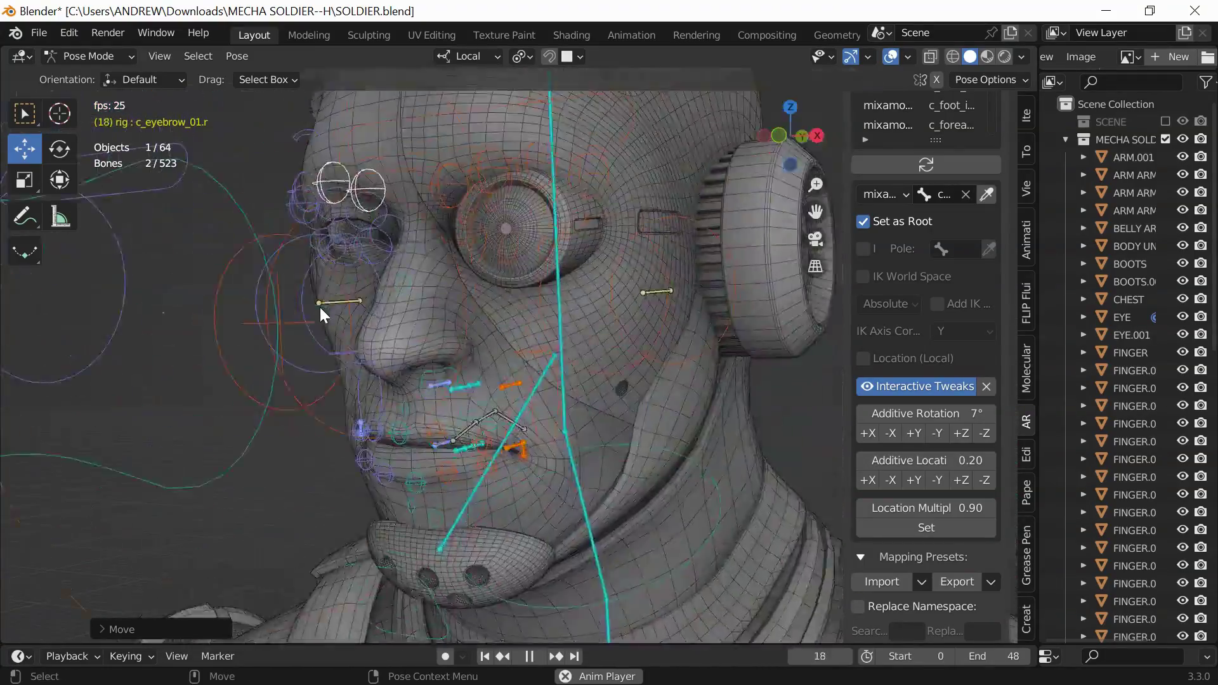
scroll(320, 307, up, 1)
scroll(320, 307, down, 6)
shift+middle_drag(245, 445, 254, 120)
scroll(247, 269, down, 2)
shift+middle_drag(260, 469, 164, 338)
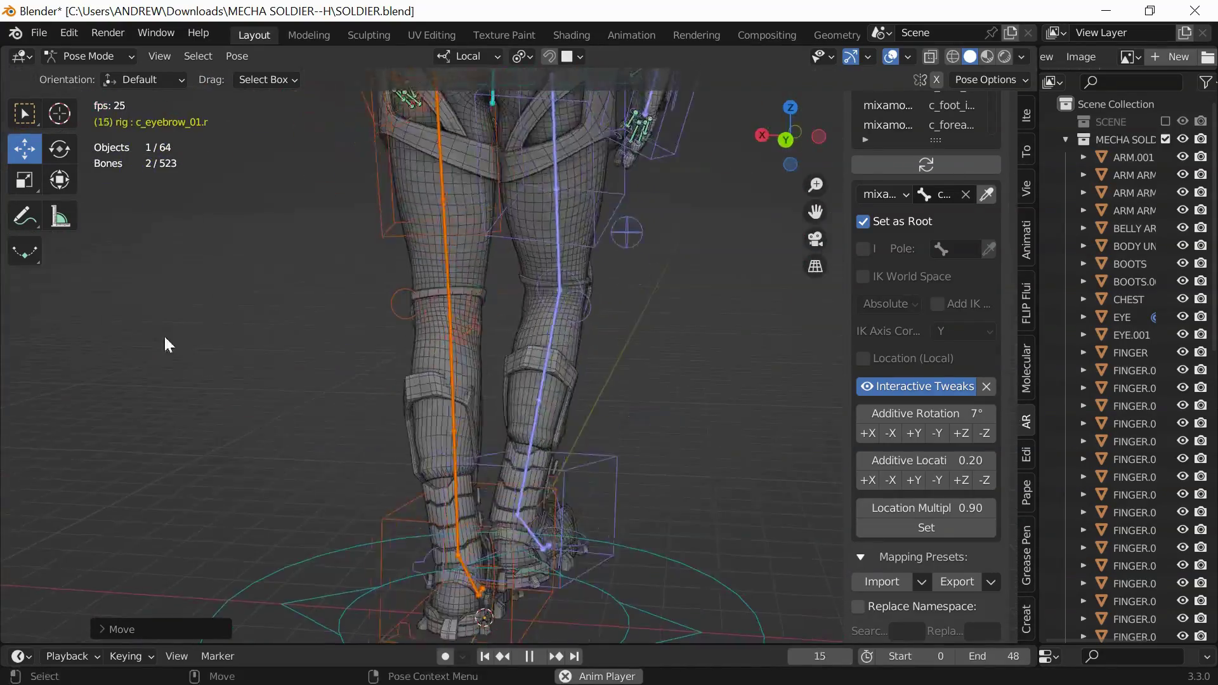
scroll(279, 313, down, 2)
shift+middle_drag(304, 120, 325, 371)
middle_drag(487, 317, 117, 302)
scroll(266, 302, up, 2)
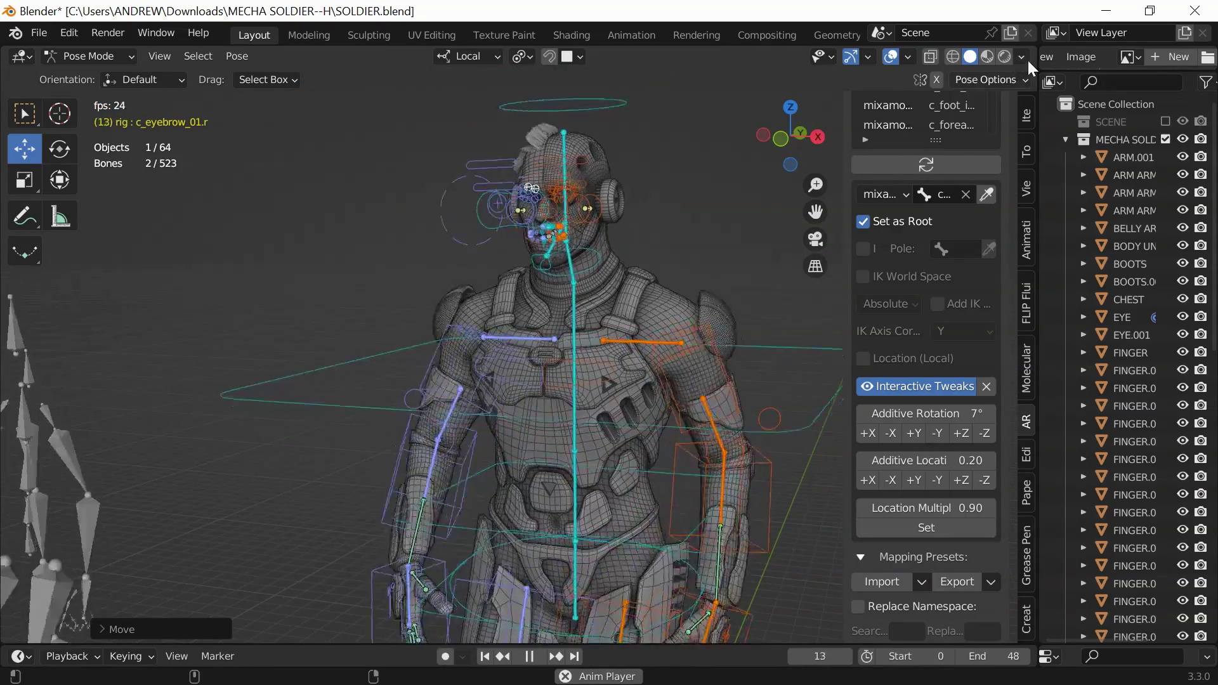
- Set the solid shading color mode to Material, switch the viewport to Material Preview and hide the overlays
click(1023, 57)
click(935, 275)
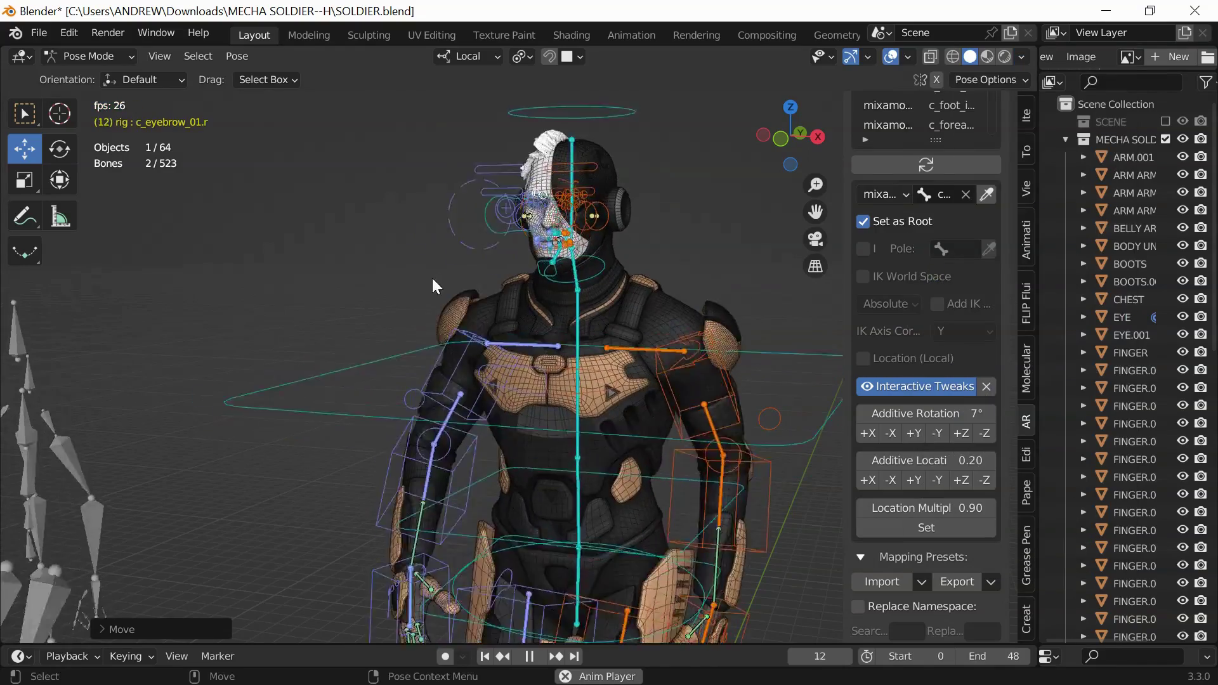
click(987, 56)
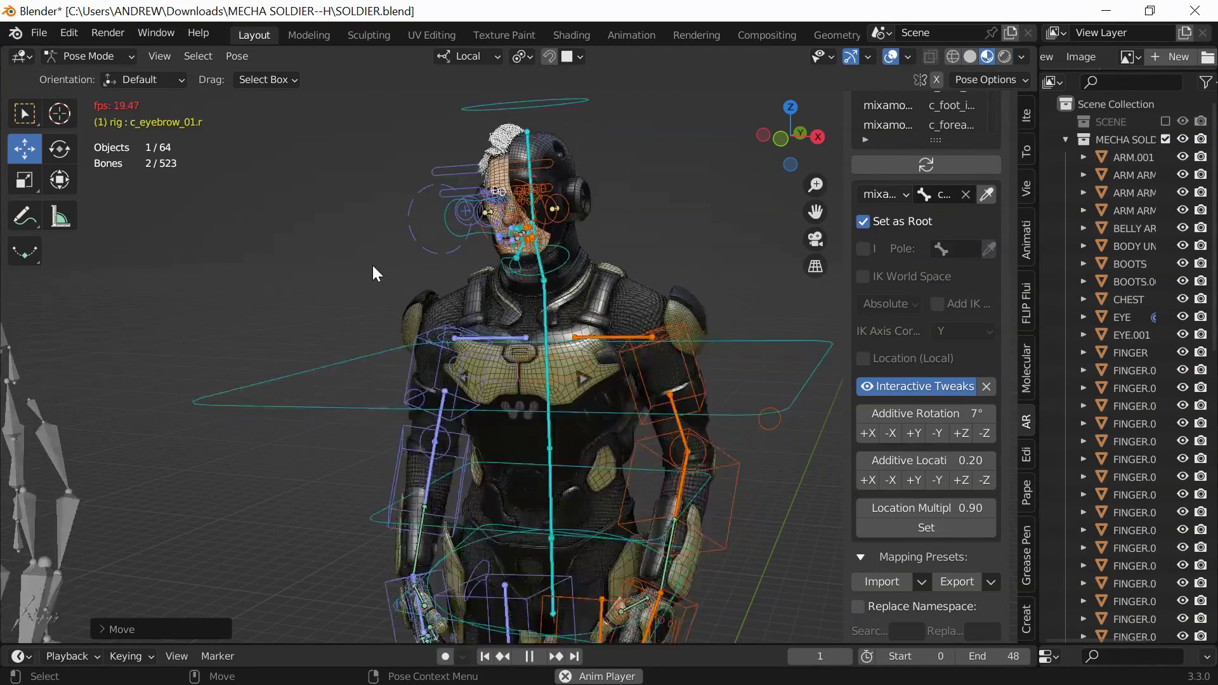
click(891, 57)
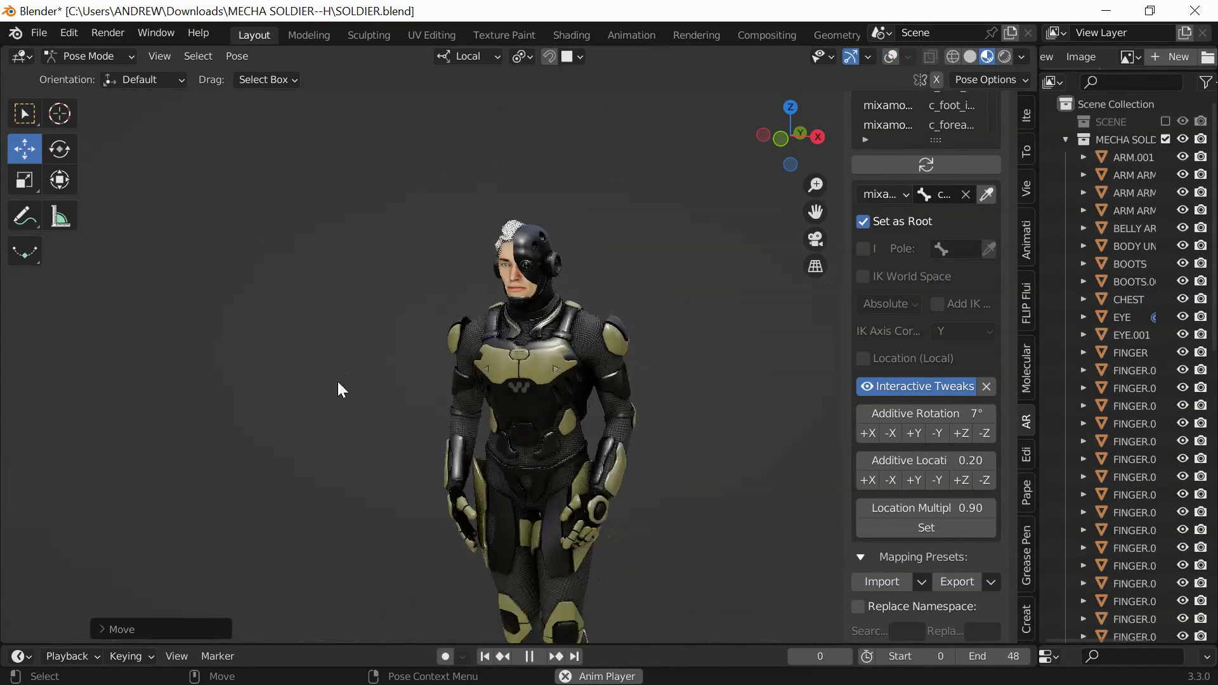
- Inspect the textured soldier's walk from the front, side and back, including a close look at the face
shift+middle_drag(337, 379, 332, 256)
scroll(334, 259, down, 1)
middle_drag(367, 328, 360, 311)
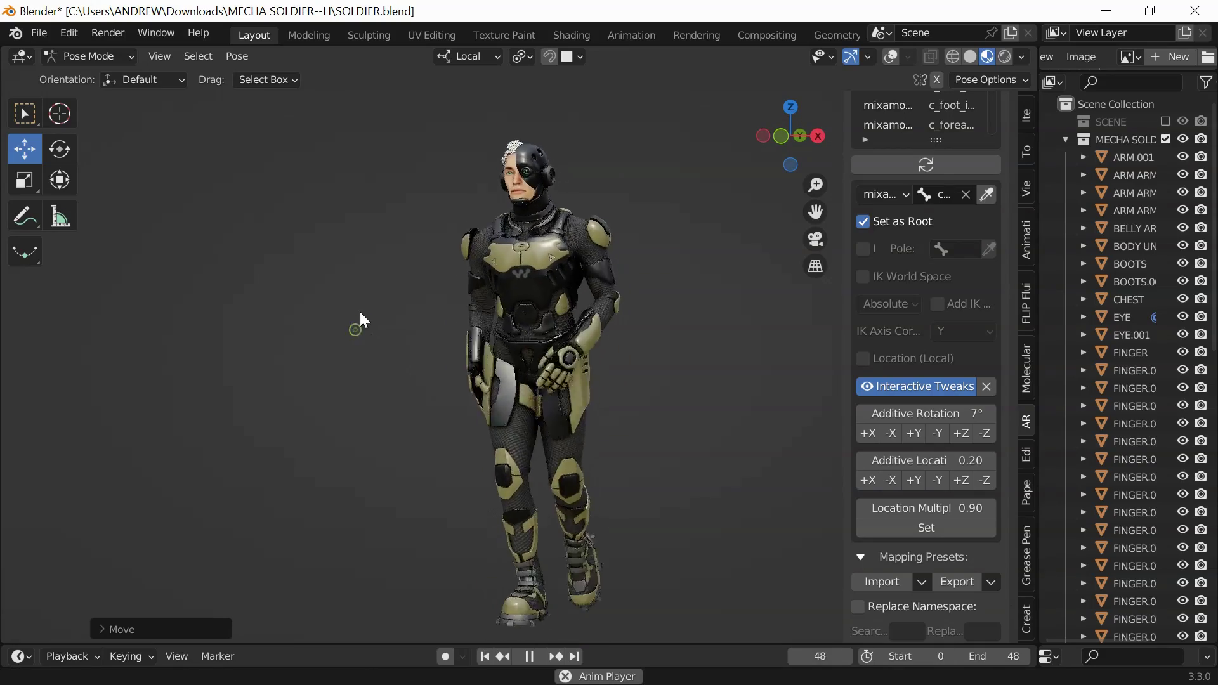
scroll(354, 293, up, 2)
shift+middle_drag(336, 269, 330, 394)
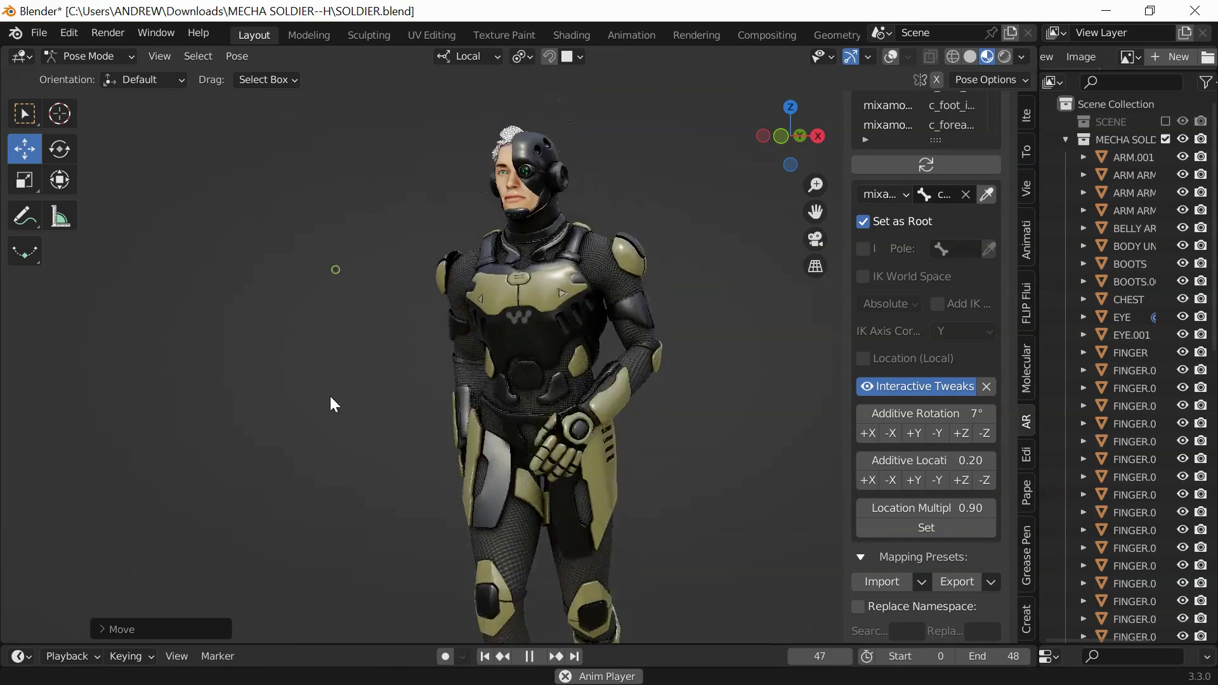
middle_drag(423, 327, 274, 348)
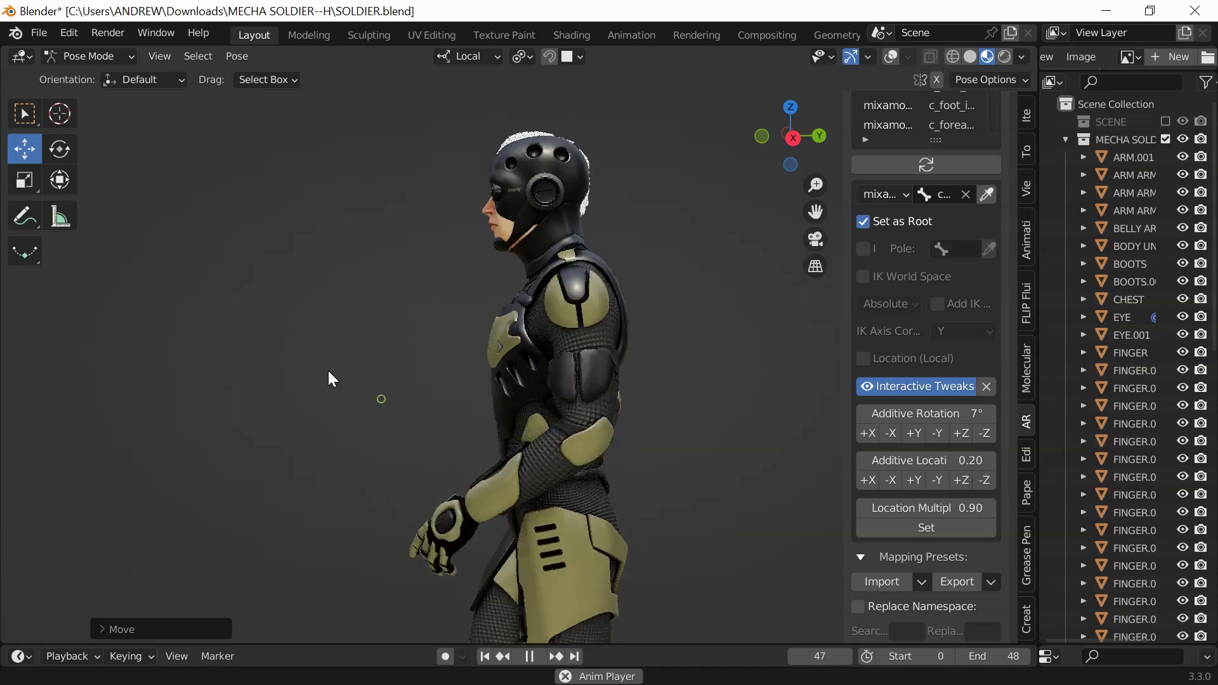
middle_drag(638, 405, 440, 402)
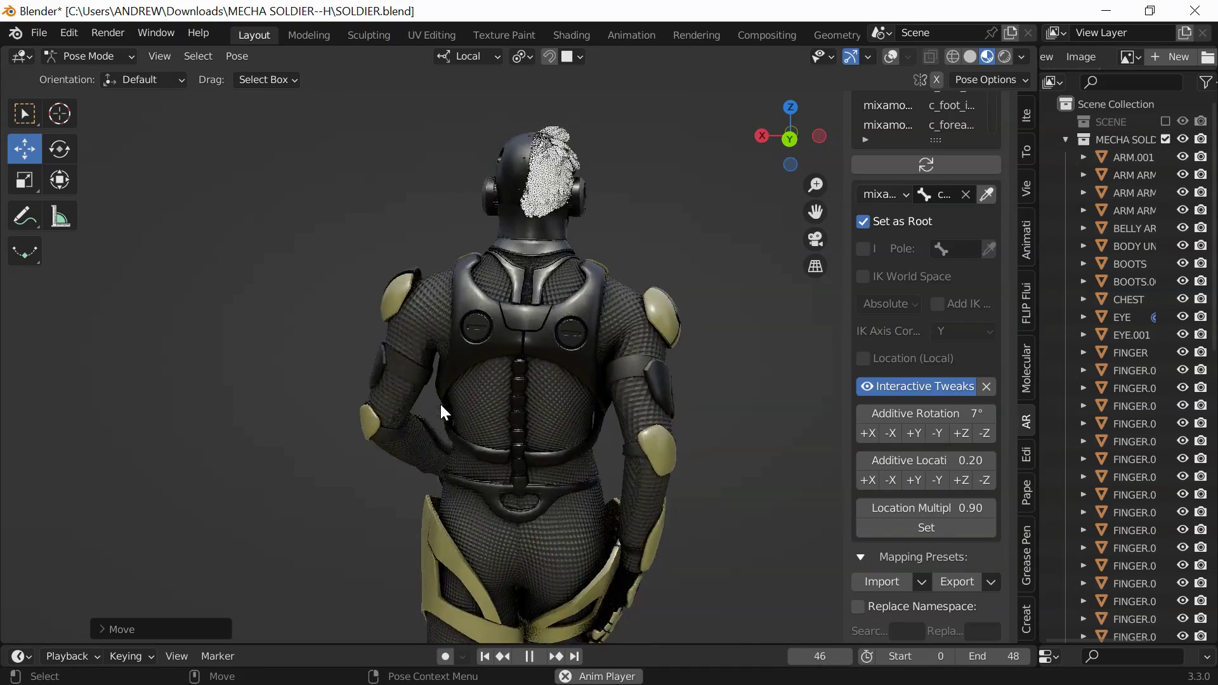
middle_drag(538, 399, 538, 370)
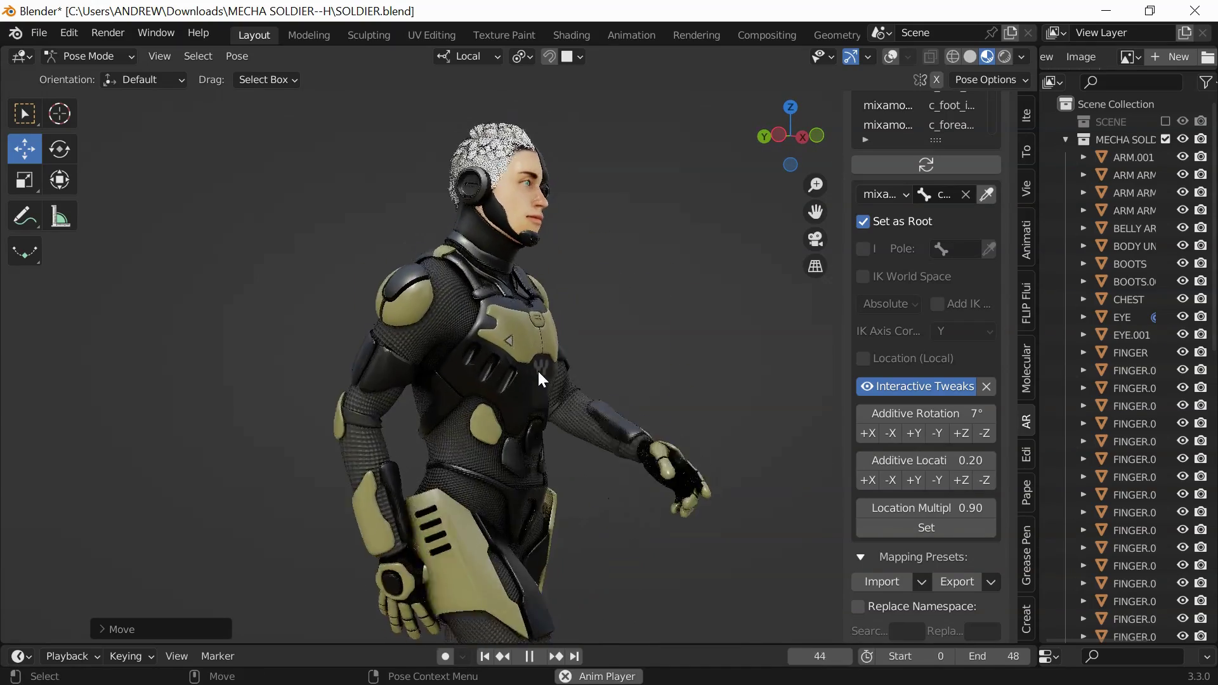
middle_drag(653, 378, 383, 440)
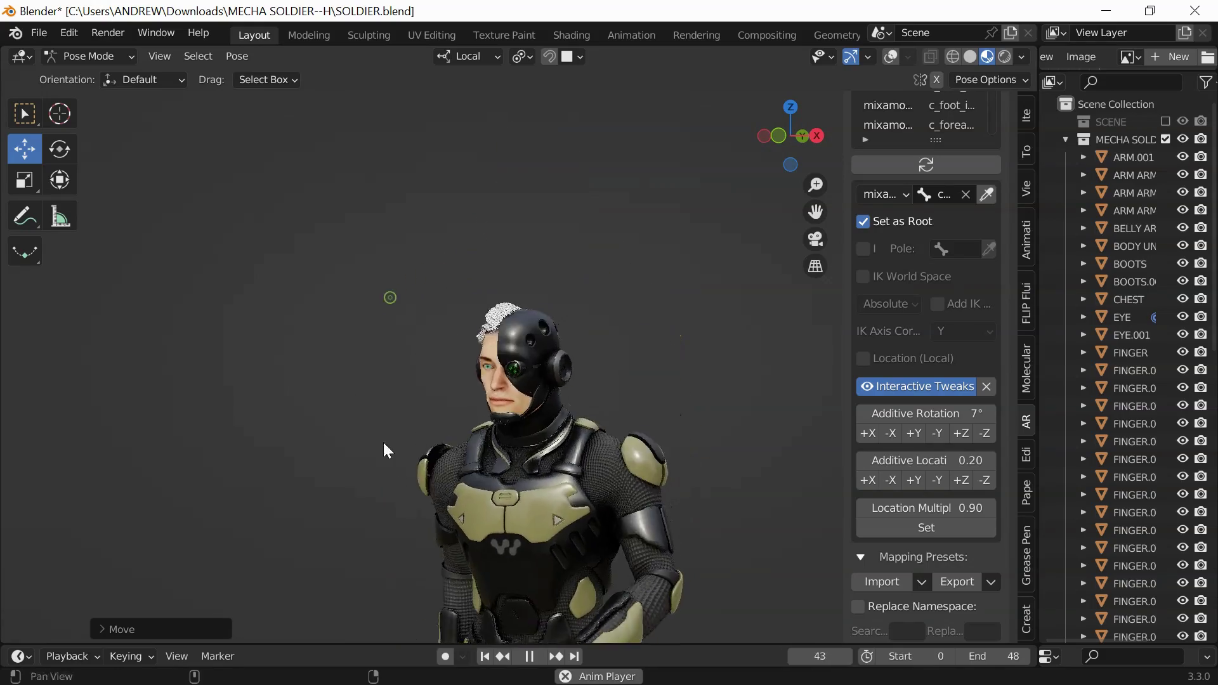
scroll(336, 383, up, 8)
middle_drag(336, 383, 376, 373)
scroll(374, 371, down, 2)
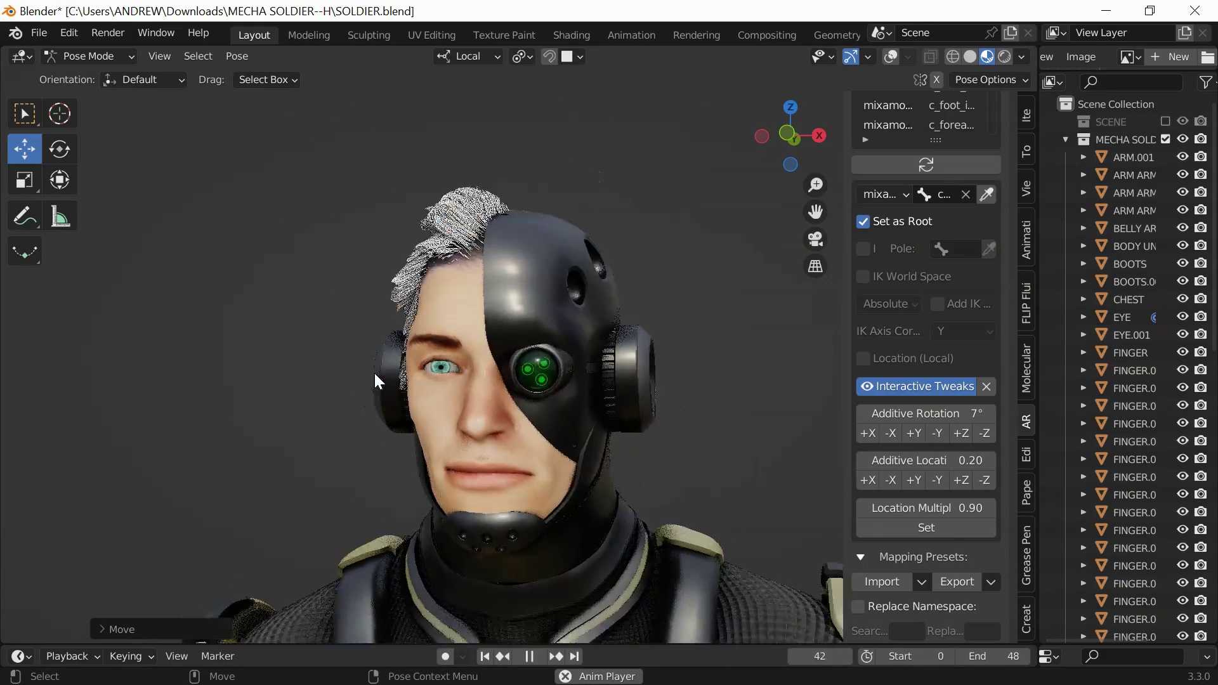
scroll(374, 372, down, 5)
shift+middle_drag(376, 431, 419, 200)
scroll(419, 200, down, 1)
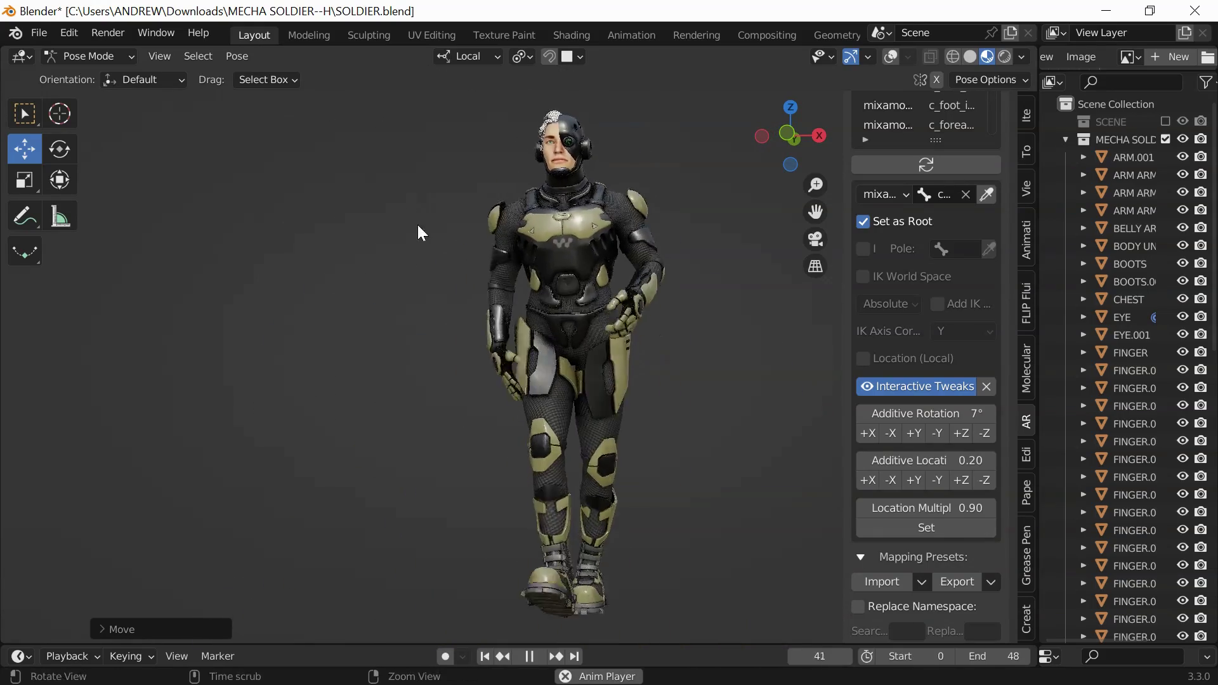
- Turn the viewport overlays back on to show the rig controls and the Mixamo armature beside the soldier
click(891, 57)
mouse_move(494, 288)
middle_down()
mouse_move(478, 296)
mouse_move(489, 292)
middle_up()
shift+middle_drag(314, 335, 341, 335)
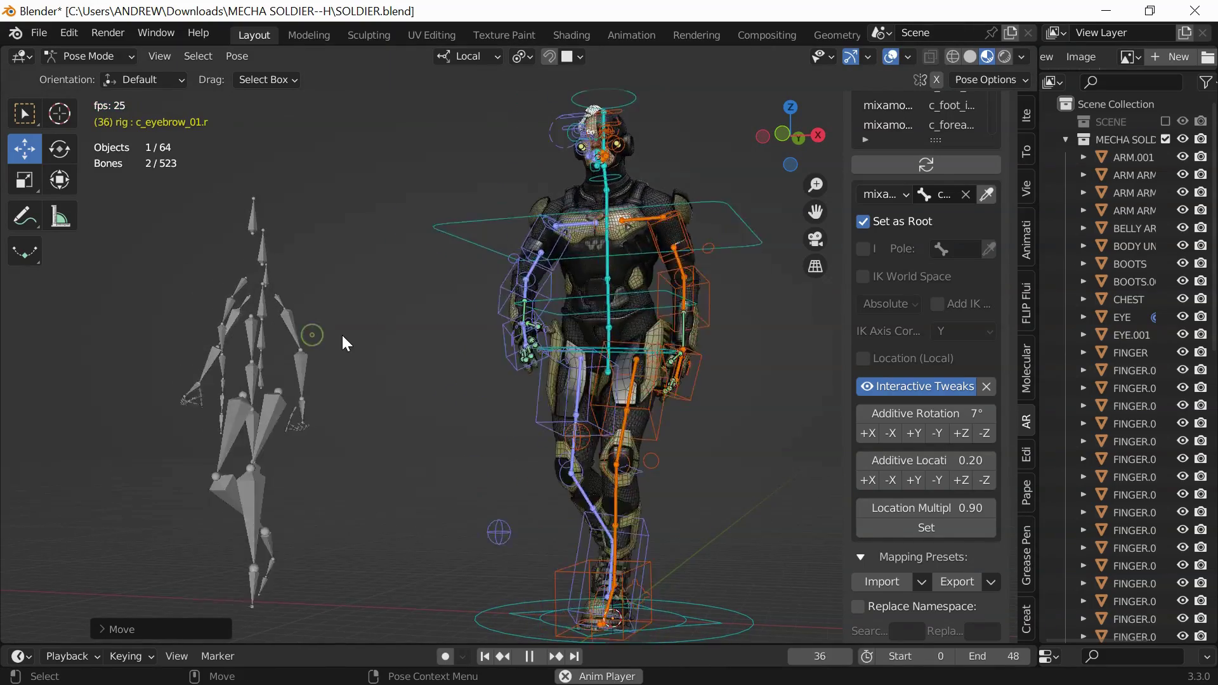